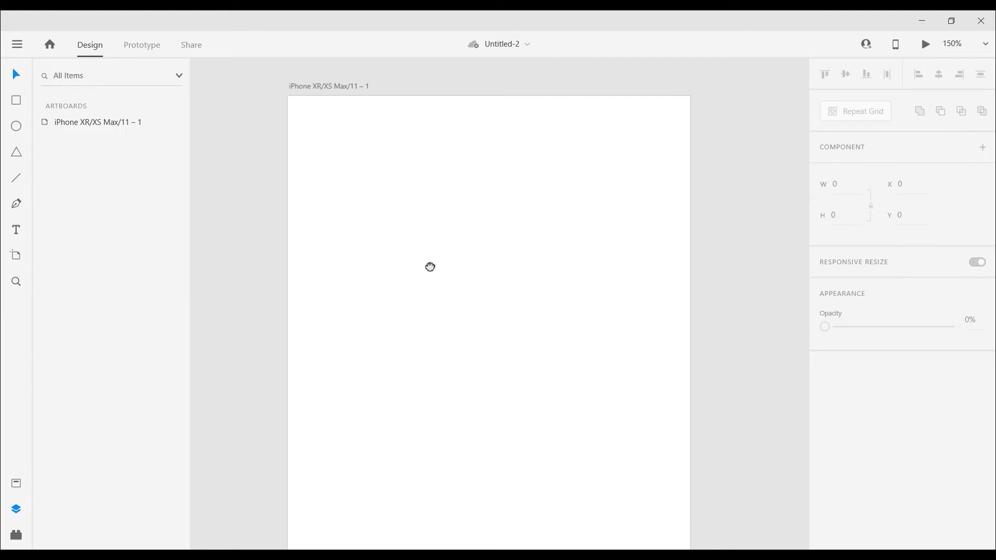
# - Draw a rectangle on the iPhone artboard and set its size to 300 by 300
pyautogui.moveTo(493, 235)
pyautogui.mouseDown()
pyautogui.moveTo(471, 278)
pyautogui.moveTo(508, 238)
pyautogui.mouseUp()
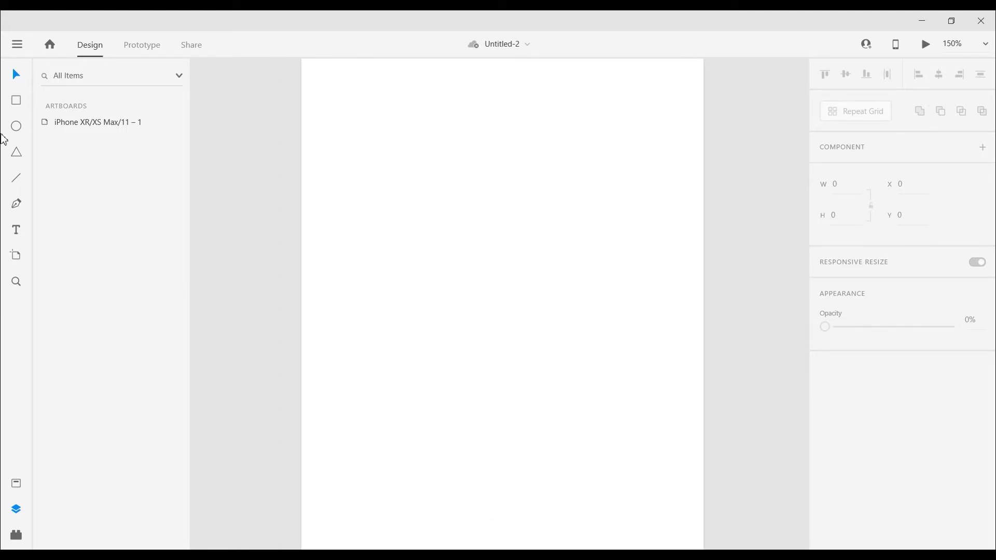
pyautogui.click(18, 105)
pyautogui.moveTo(450, 224)
pyautogui.mouseDown()
pyautogui.moveTo(575, 342)
pyautogui.moveTo(574, 353)
pyautogui.mouseUp()
pyautogui.doubleClick(853, 185)
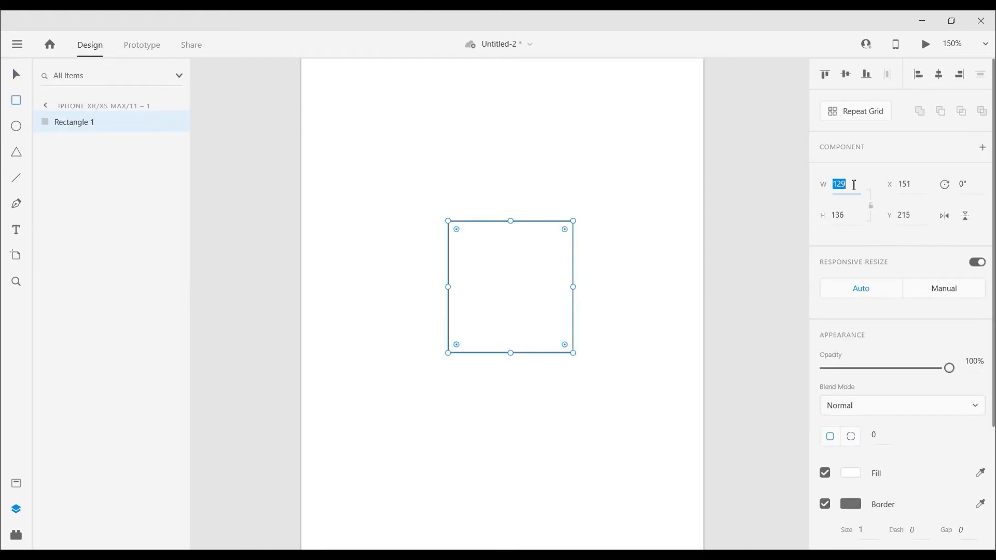
pyautogui.write('300')
pyautogui.press('Tab')
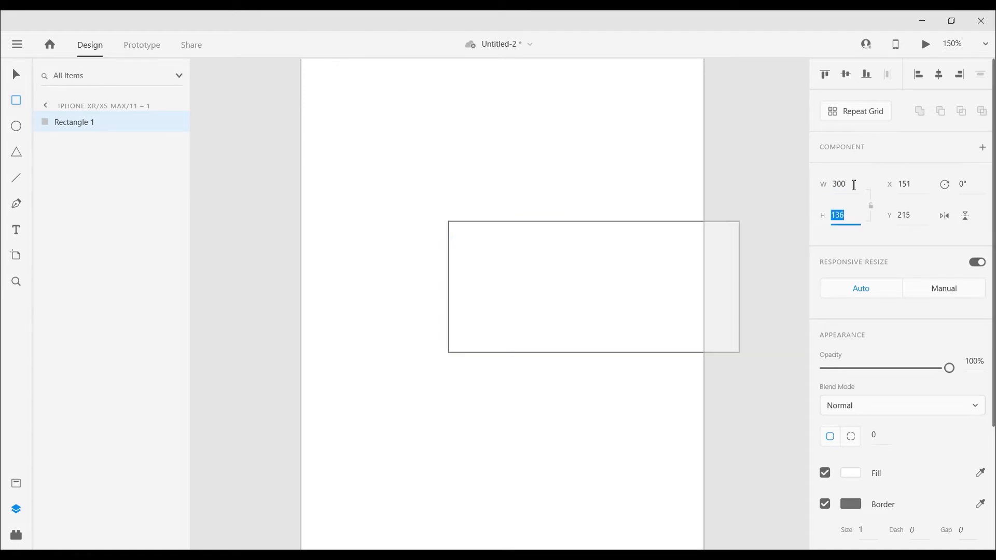
pyautogui.write('33')
pyautogui.press('BackSpace')
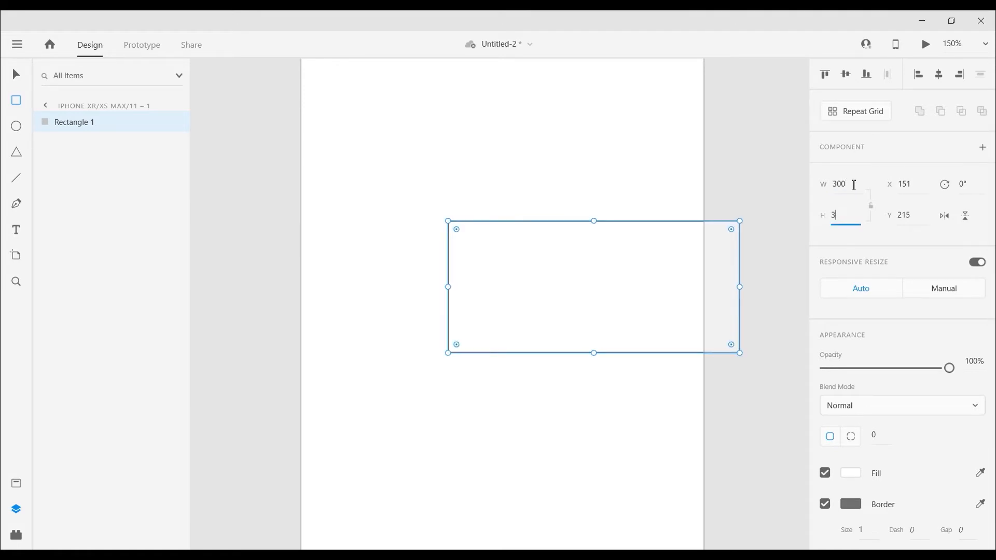
pyautogui.write('00')
pyautogui.press('Return')
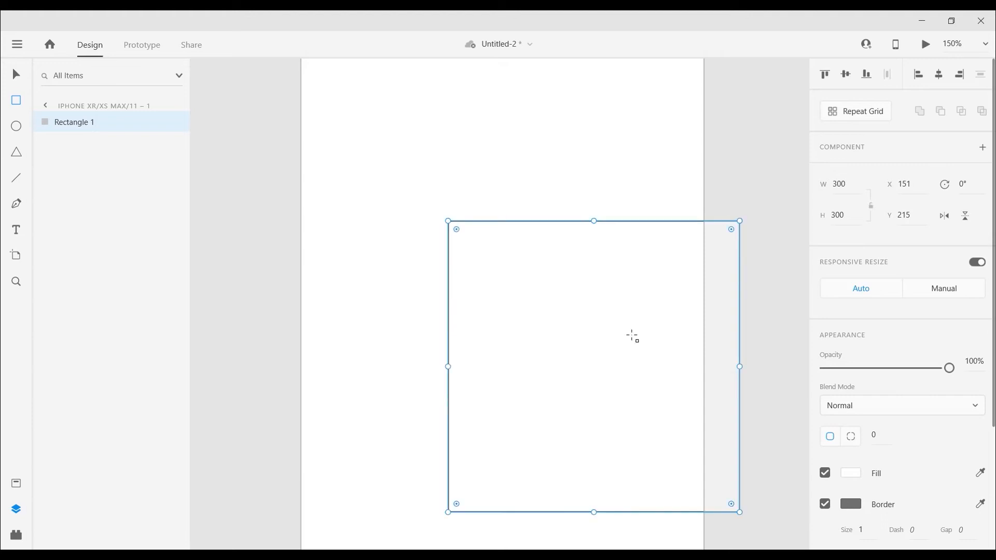
# - Centre the square horizontally on the artboard and resize it to 200 by 200
pyautogui.press('v')
pyautogui.moveTo(630, 360); pyautogui.dragTo(557, 315)
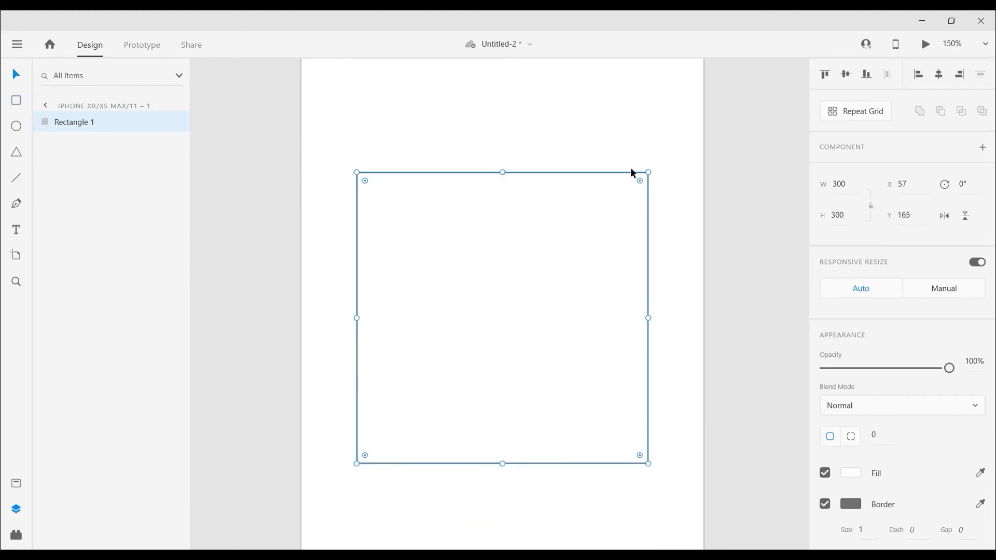
pyautogui.click(854, 190)
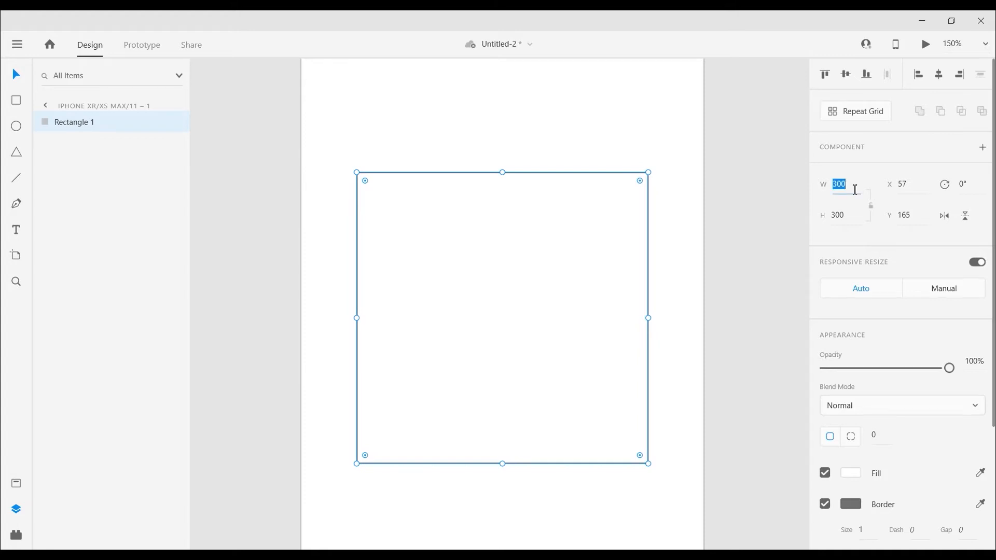
pyautogui.write('200')
pyautogui.press('Tab')
pyautogui.write('200')
pyautogui.press('Return')
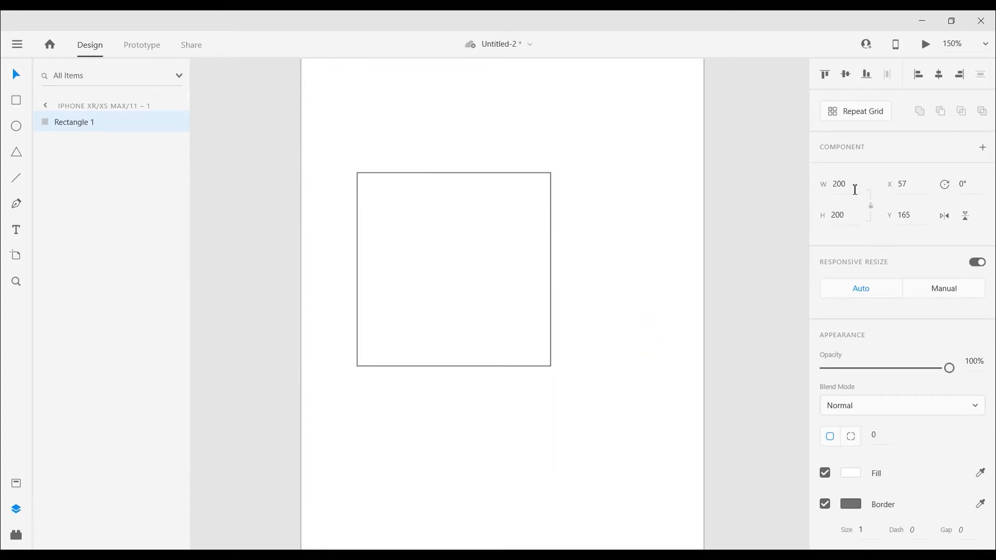
# - Set the artboard's fill colour to #EAEEF3
pyautogui.click(338, 307)
pyautogui.click(850, 429)
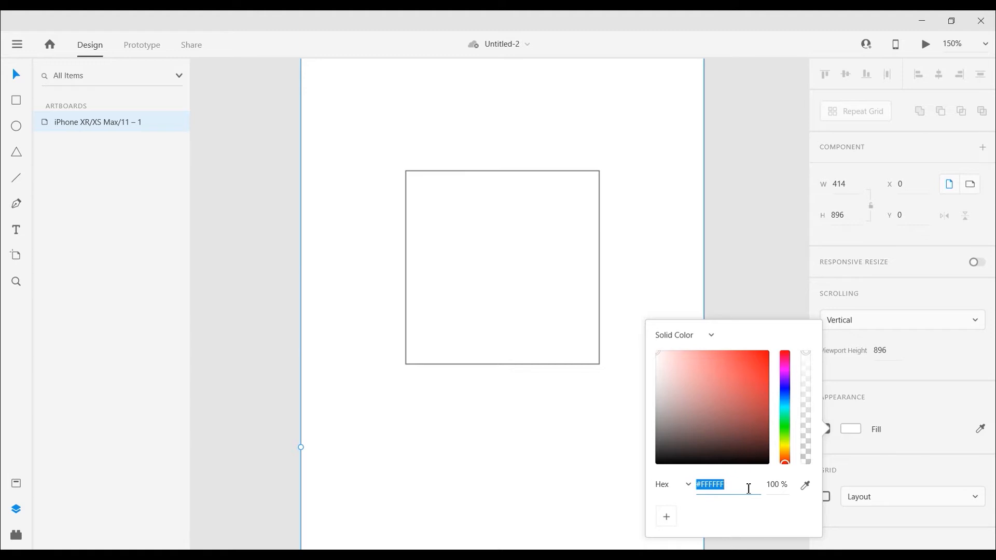
pyautogui.press('BackSpace')
pyautogui.write('#EAEEF3')
pyautogui.press('Return')
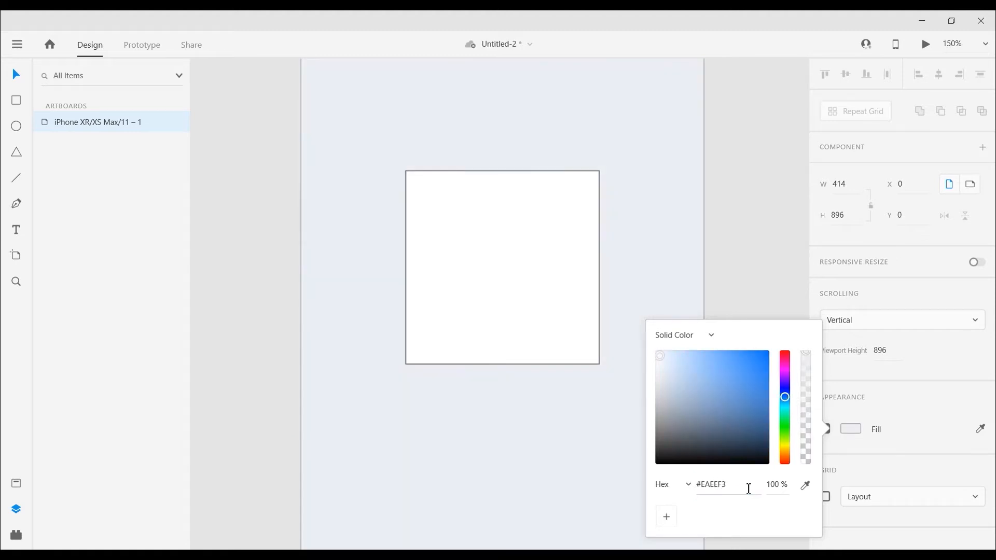
# - Resize the white square to 100 by 100
pyautogui.click(464, 280)
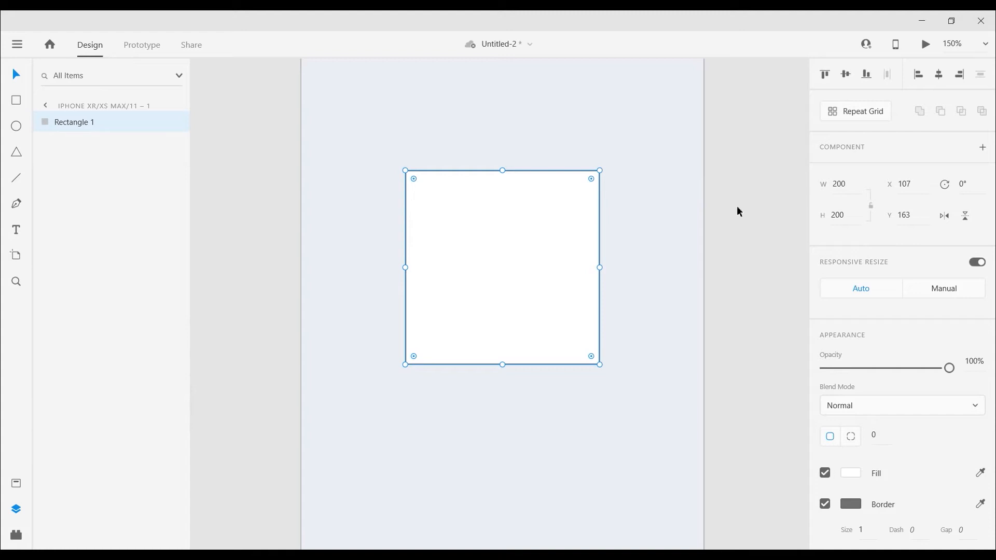
pyautogui.hotkey('ctrl', '=')
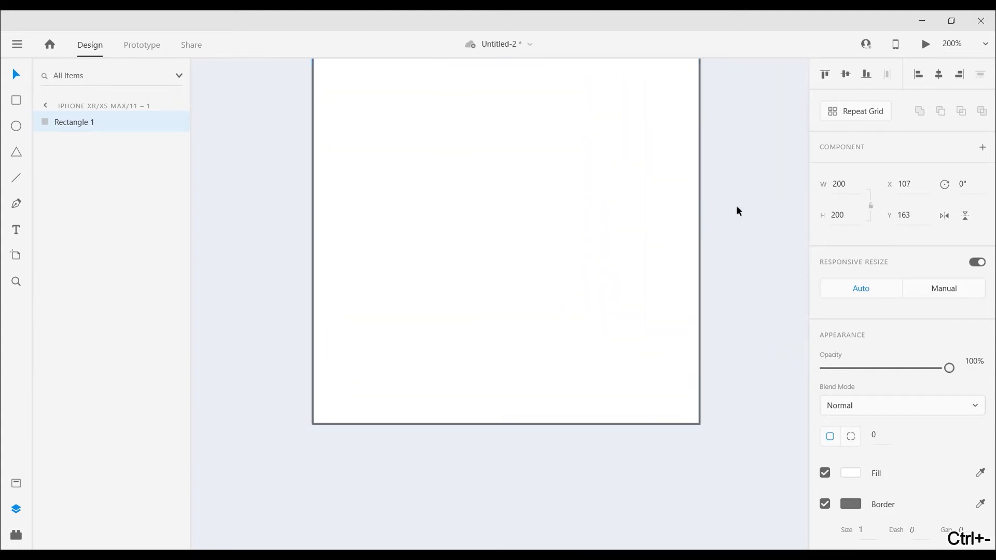
pyautogui.click(856, 183)
pyautogui.write('100')
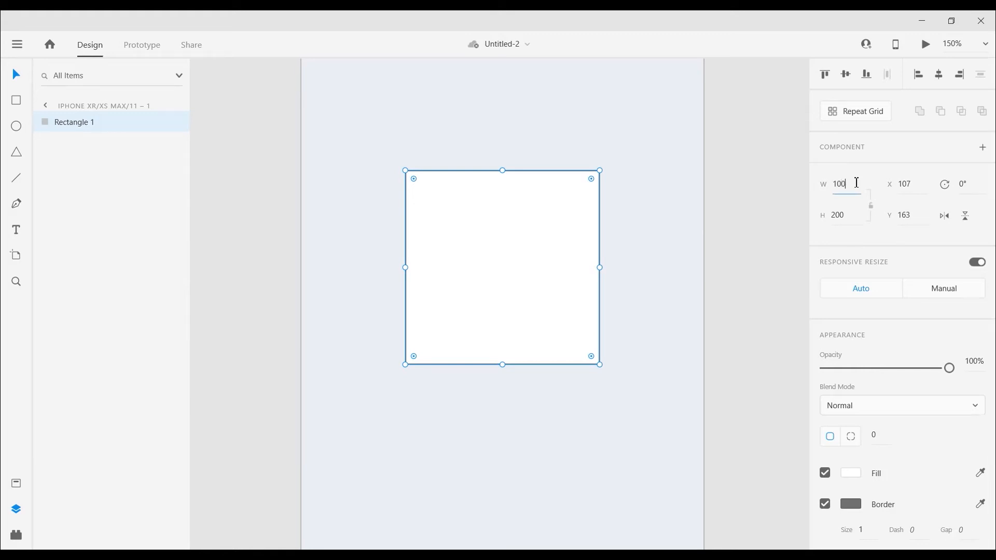
pyautogui.press('Tab')
pyautogui.write('100')
pyautogui.press('Return')
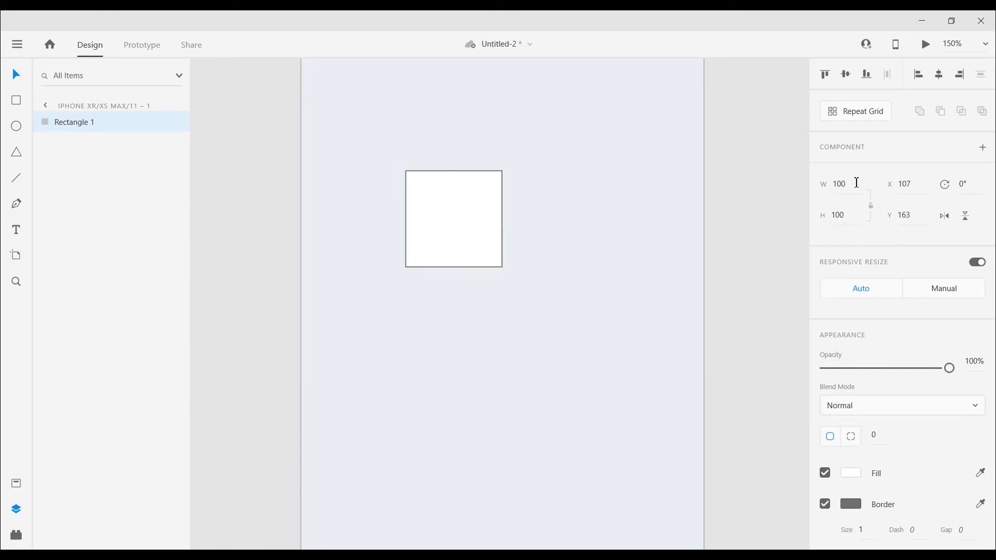
# - Remove the border from the white square
pyautogui.hotkey('ctrl', '+')
pyautogui.hotkey('ctrl', '+')
pyautogui.hotkey('ctrl', '+')
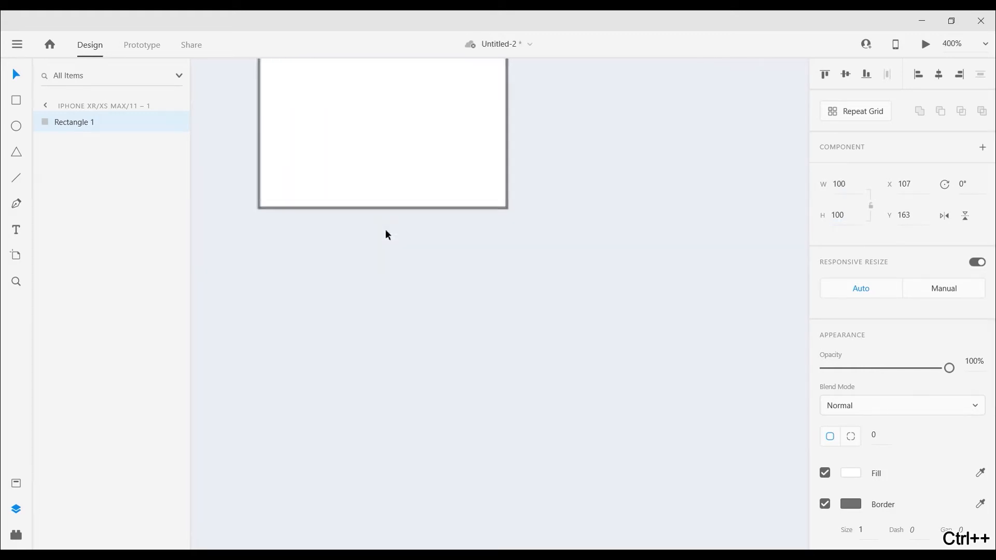
pyautogui.moveTo(407, 114); pyautogui.dragTo(325, 283)
pyautogui.hotkey('ctrl', '-')
pyautogui.scroll(-3, 830, 344)
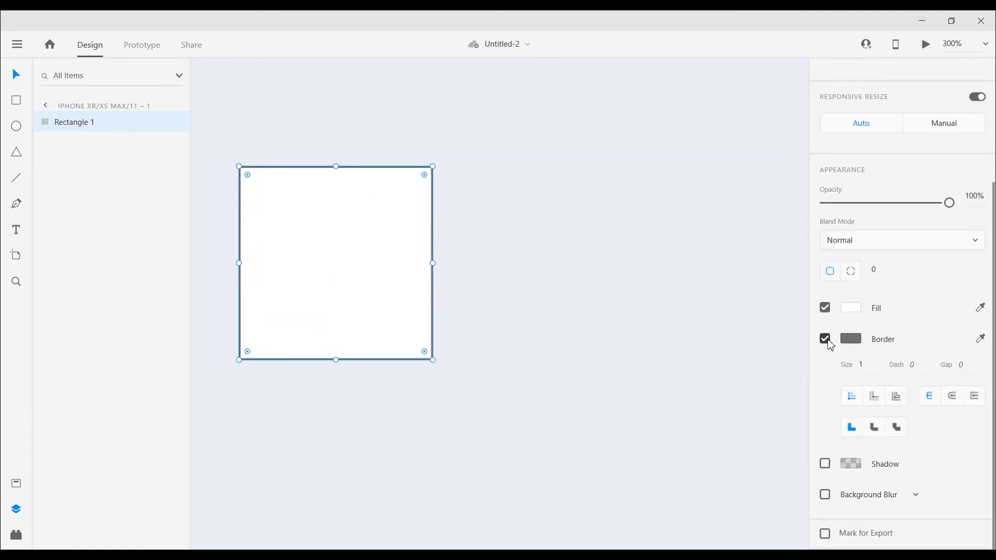
pyautogui.click(827, 340)
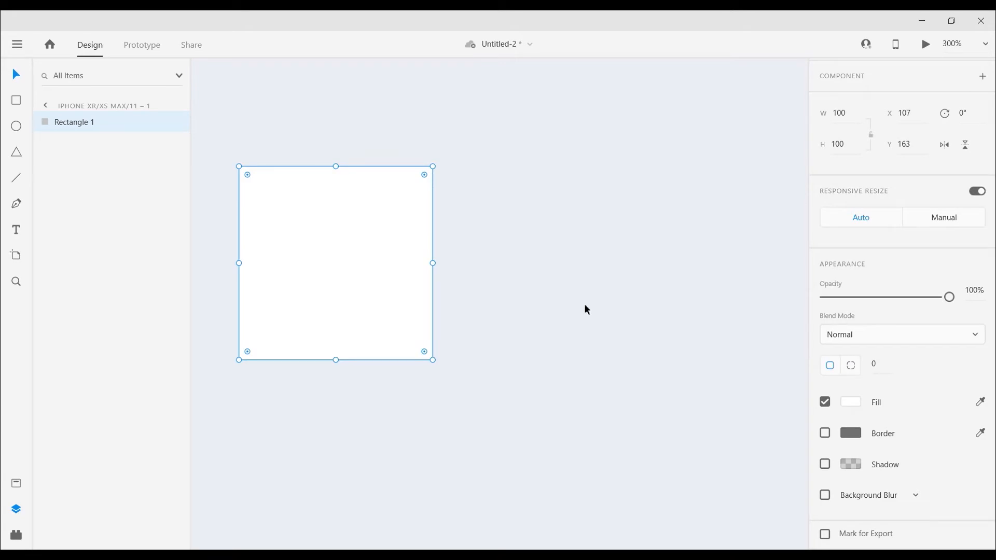
# - Duplicate the square and move the copy 150 px horizontally to the right of the original
pyautogui.hotkey('ctrl', 'd')
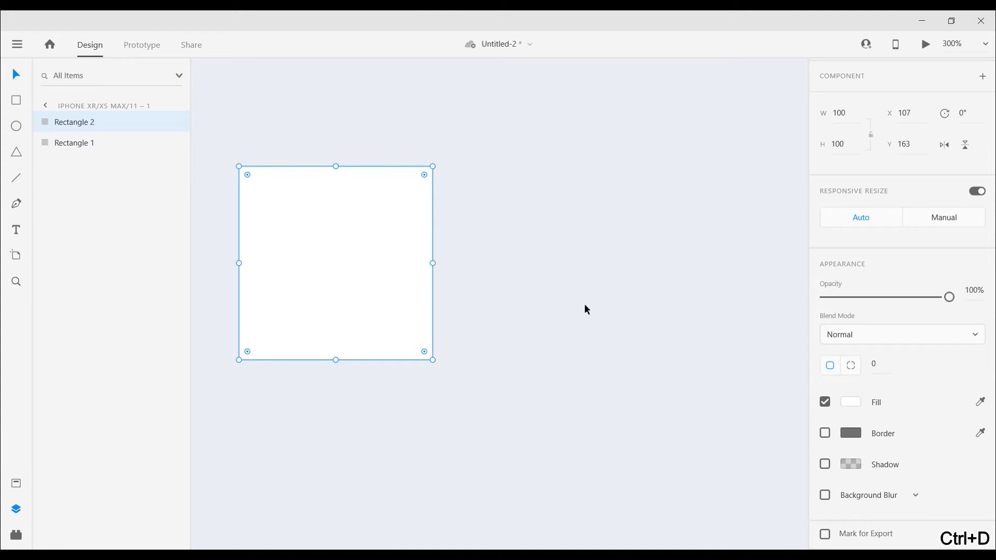
pyautogui.hotkey('shift', 'Right')
pyautogui.hotkey('shift', 'Right')
pyautogui.hotkey('shift', 'Right')
pyautogui.hotkey('shift', 'Right')
pyautogui.hotkey('shift', 'Right')
pyautogui.hotkey('shift', 'Right')
pyautogui.hotkey('shift', 'Right')
pyautogui.hotkey('shift', 'Right')
pyautogui.hotkey('shift', 'Right')
pyautogui.hotkey('shift', 'Right')
pyautogui.hotkey('shift', 'Right')
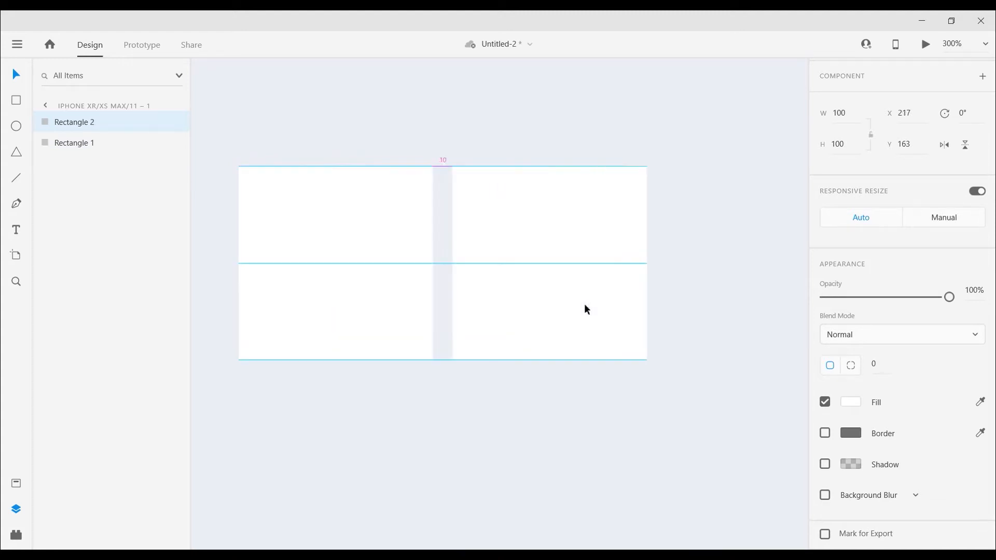
pyautogui.hotkey('shift', 'Right')
pyautogui.hotkey('shift', 'Right')
pyautogui.hotkey('shift', 'Right')
pyautogui.hotkey('shift', 'Right')
# - Rename the original square's layer, Rectangle 1, as DARK
pyautogui.moveTo(520, 306); pyautogui.dragTo(538, 315)
pyautogui.click(364, 288)
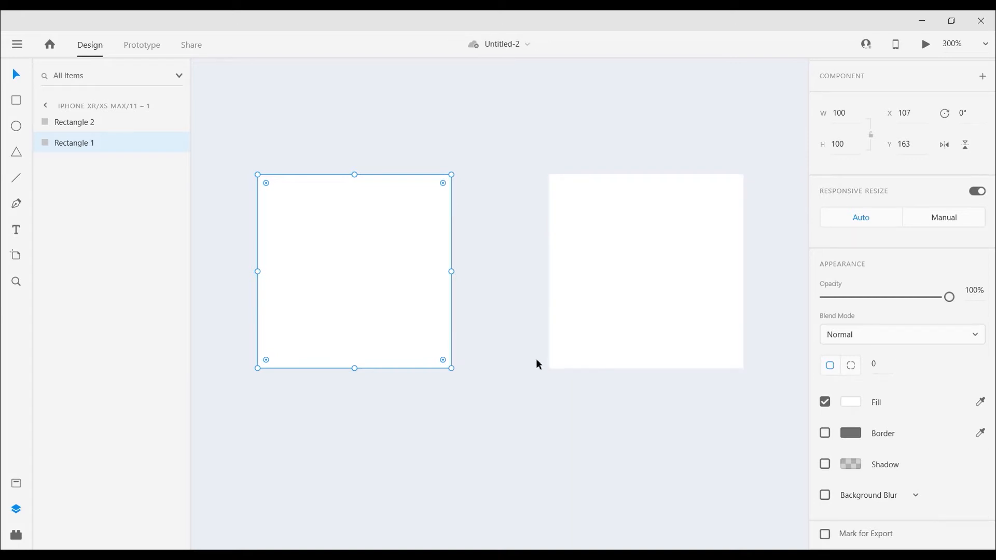
pyautogui.doubleClick(84, 142)
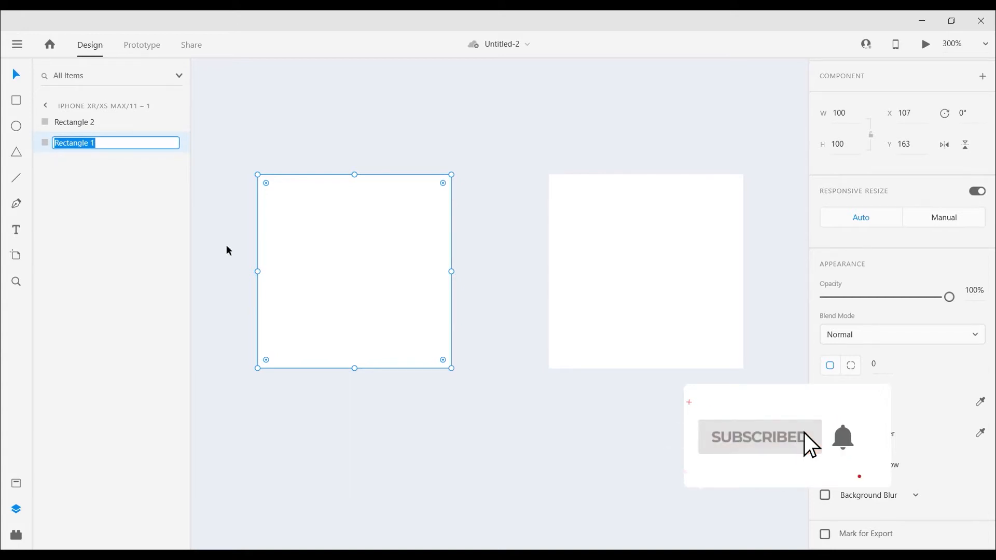
pyautogui.press('BackSpace')
pyautogui.write('DA')
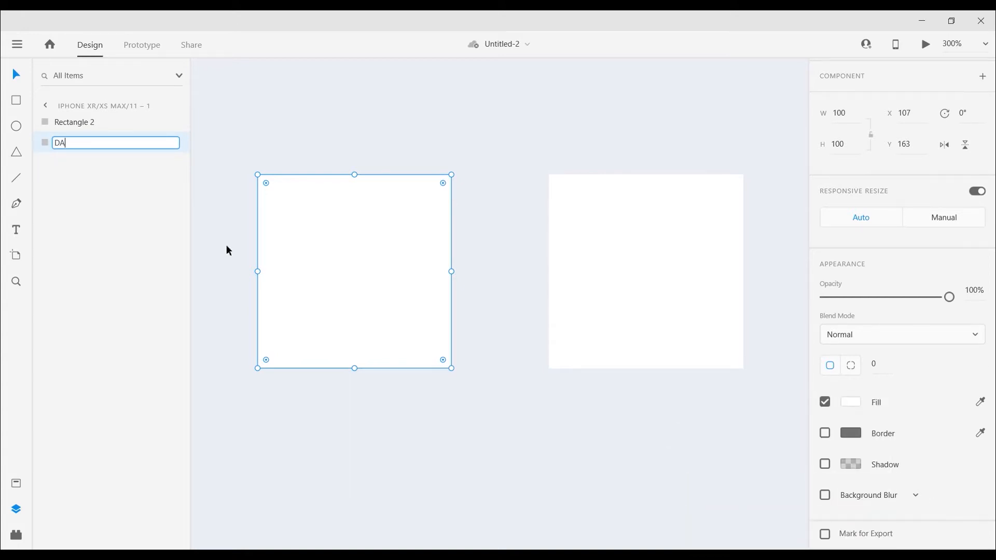
pyautogui.write('RK')
pyautogui.press('Return')
# - Rename the duplicated square's layer, Rectangle 2, as LIGHTER
pyautogui.click(628, 237)
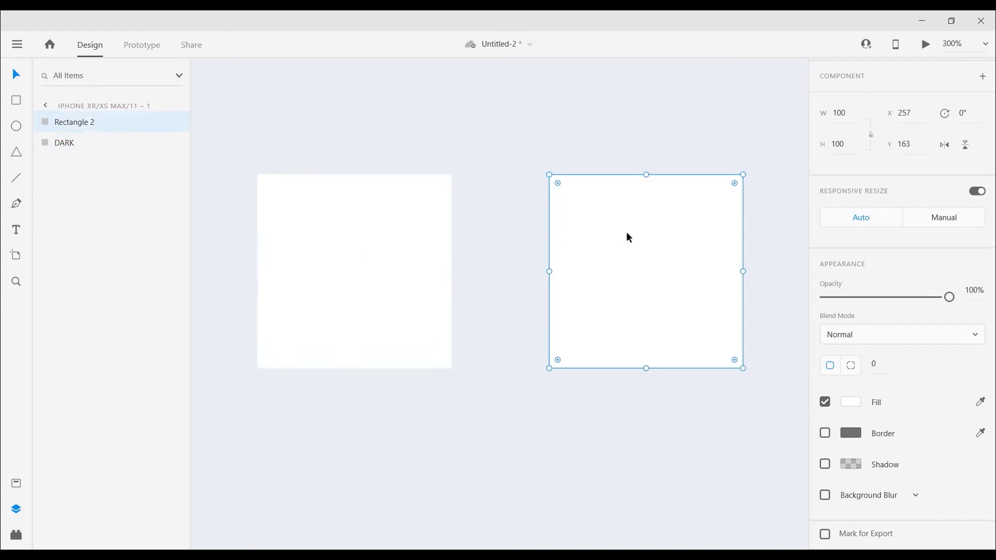
pyautogui.doubleClick(75, 122)
pyautogui.press('BackSpace')
pyautogui.write('LIGHTER')
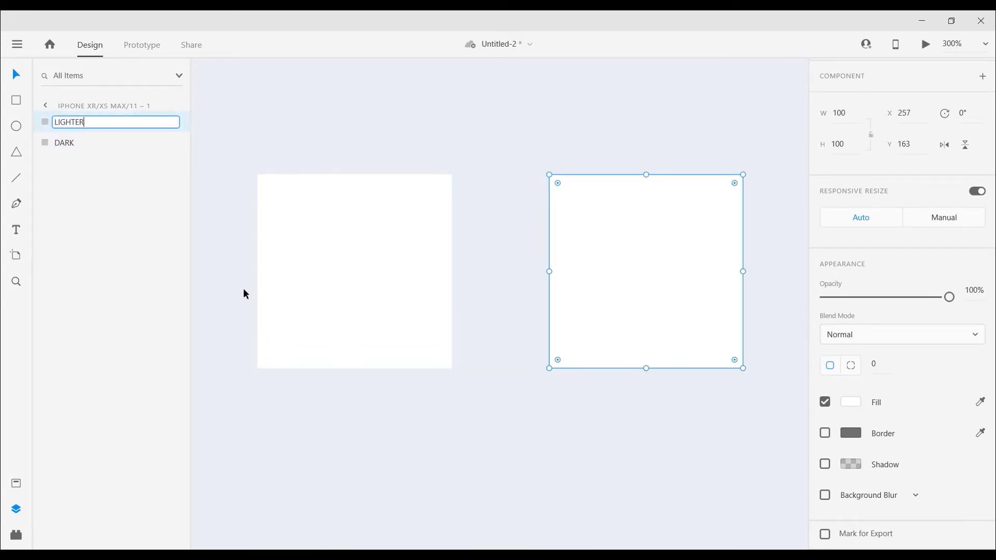
pyautogui.press('Return')
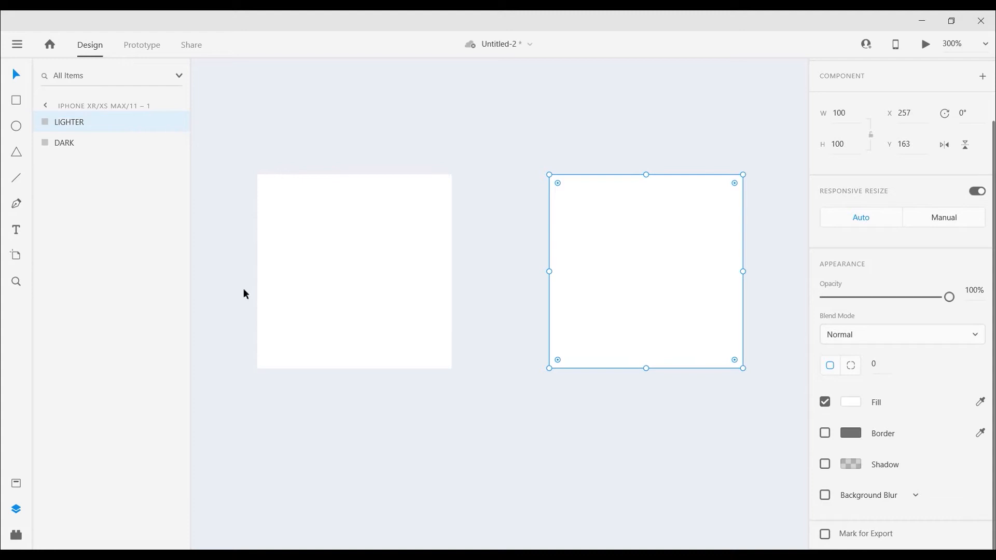
# - Add a shadow to the DARK square with colour #000000 at 20% opacity
pyautogui.click(319, 280)
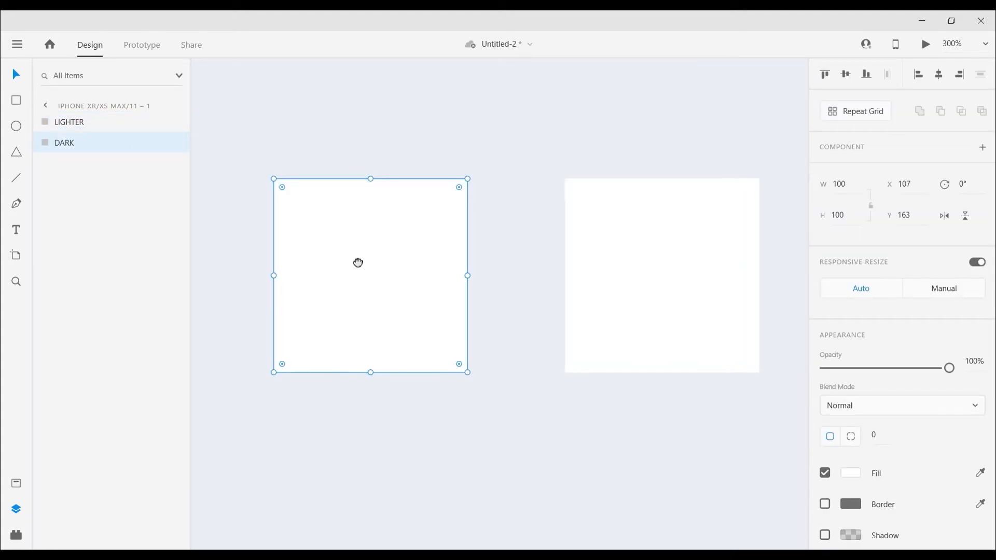
pyautogui.moveTo(319, 253); pyautogui.dragTo(433, 269)
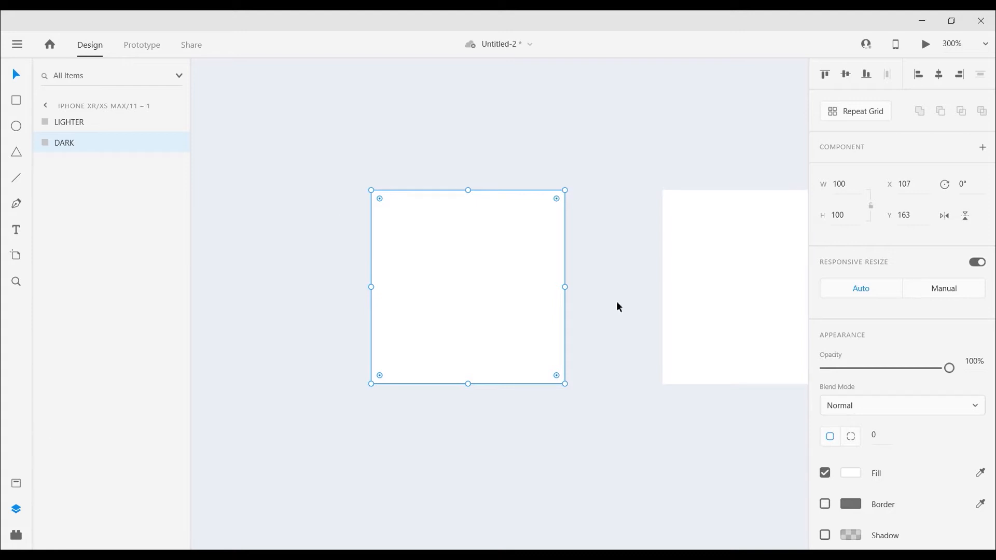
pyautogui.scroll(-3, 922, 505)
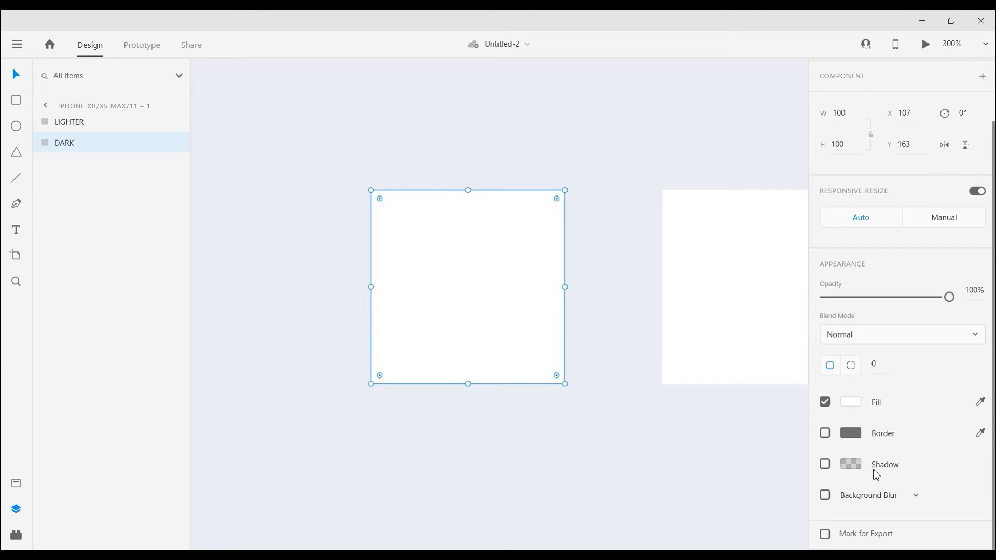
pyautogui.click(824, 466)
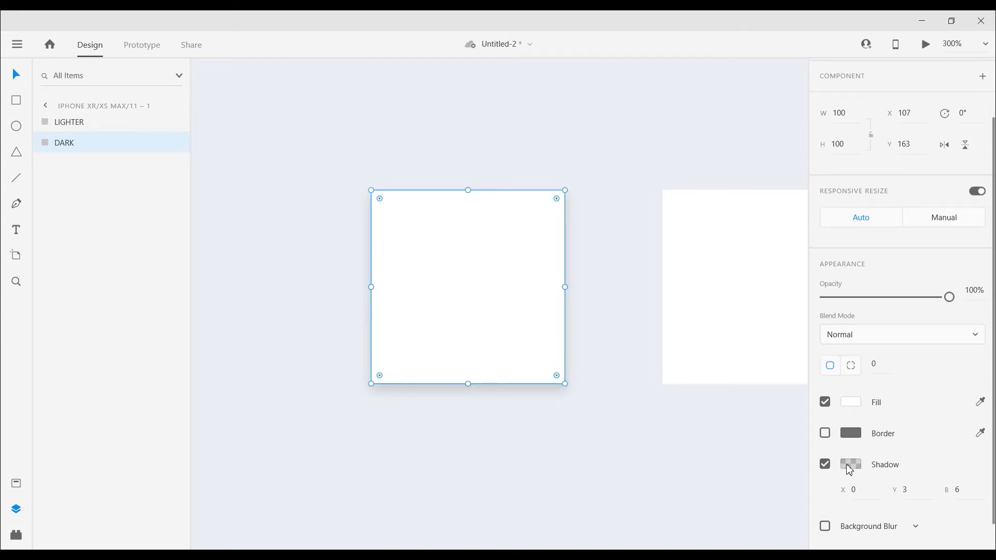
pyautogui.click(849, 464)
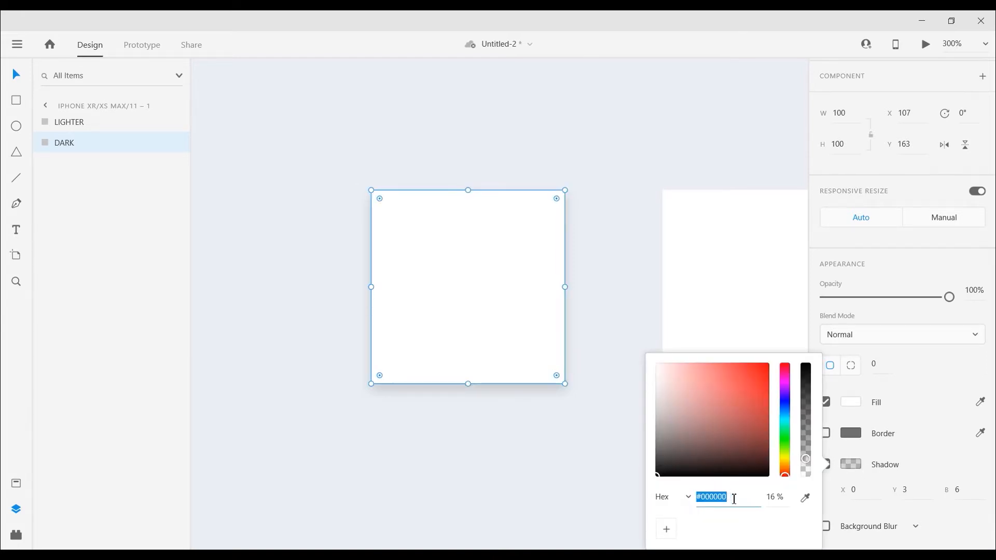
pyautogui.click(657, 474)
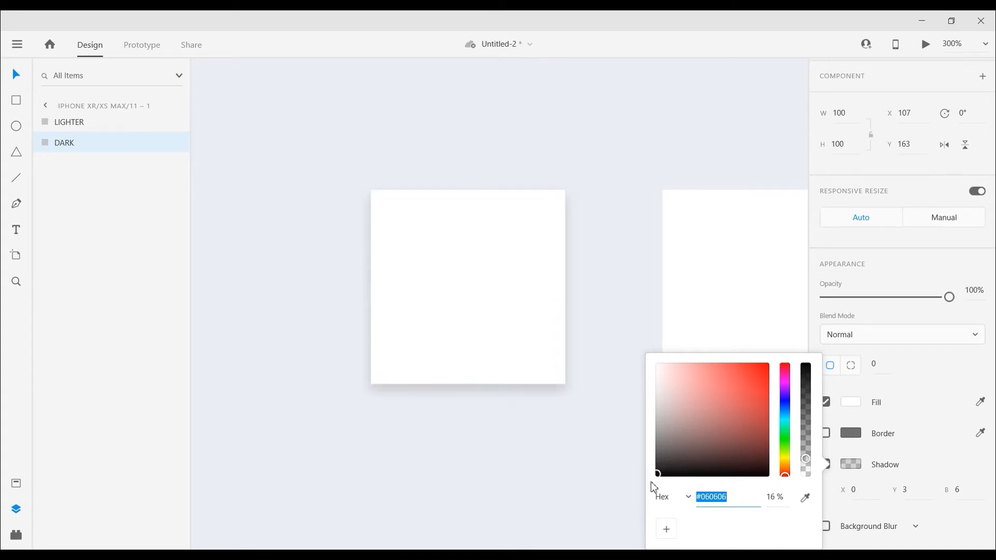
pyautogui.click(657, 475)
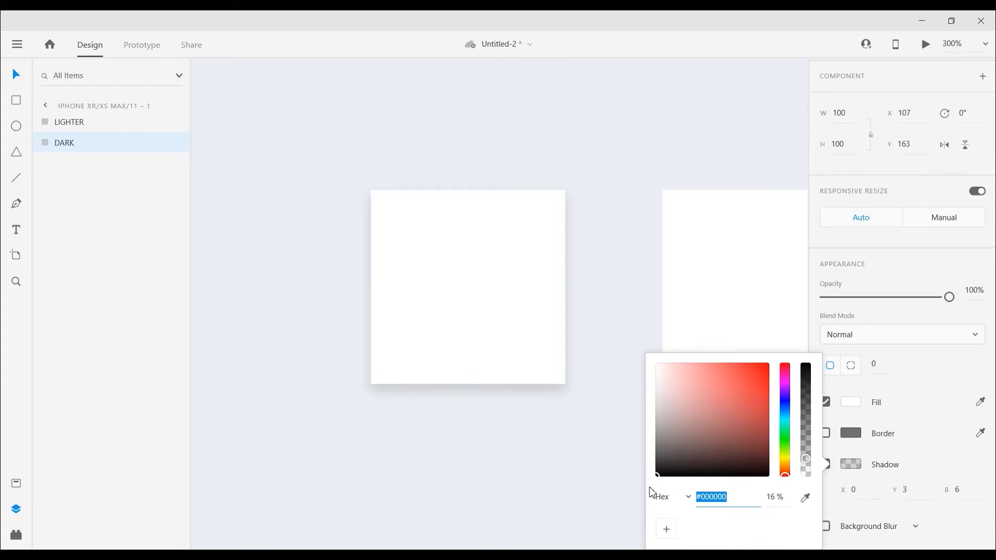
pyautogui.click(784, 499)
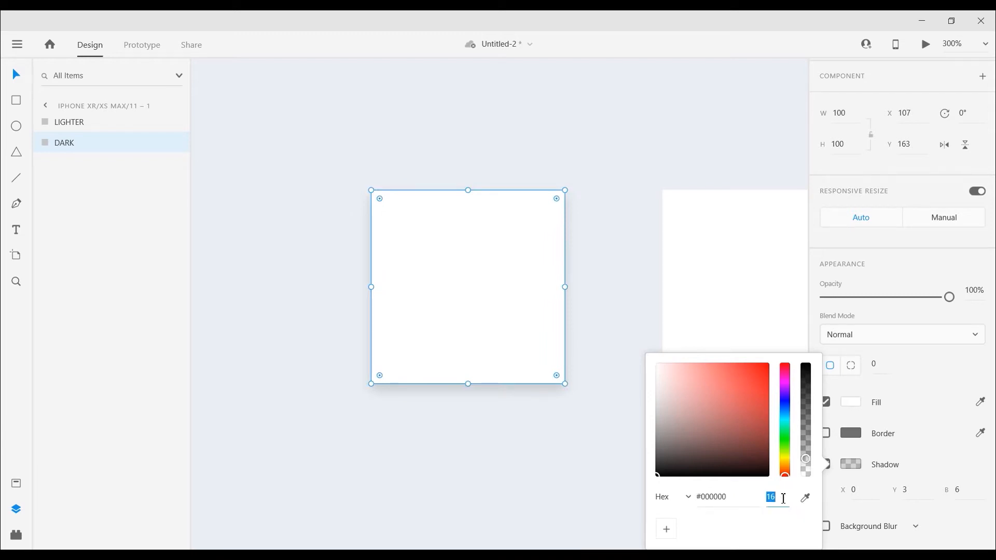
pyautogui.write('20')
pyautogui.press('Return')
# - Offset the DARK square's shadow by 4 on X and 4 on Y
pyautogui.click(869, 490)
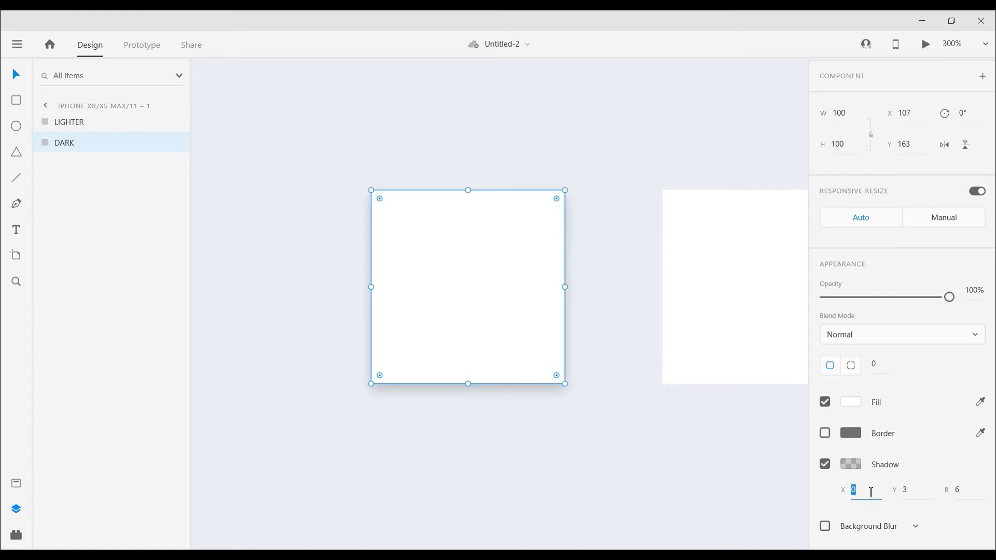
pyautogui.write('4')
pyautogui.press('Up')
pyautogui.press('Up')
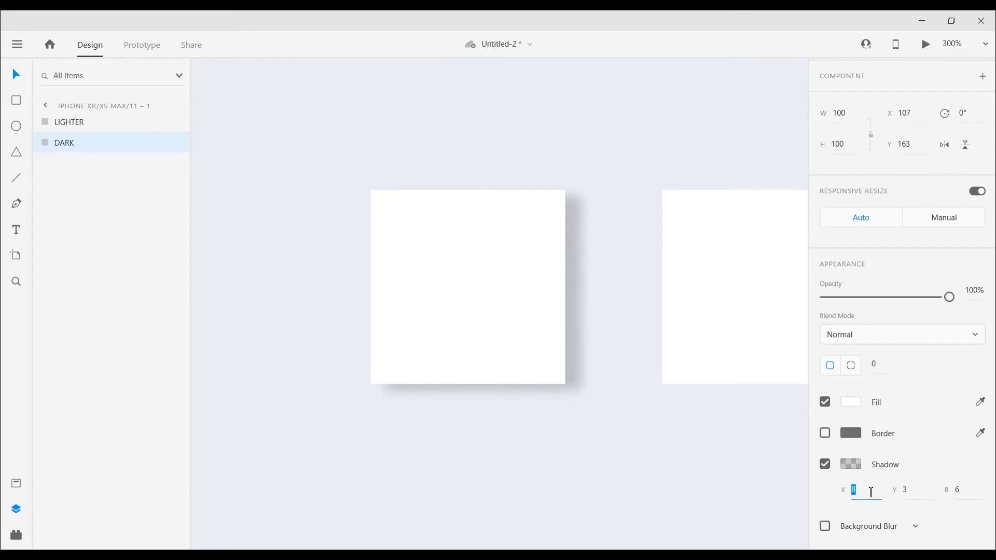
pyautogui.press('Up')
pyautogui.press('Up')
pyautogui.press('Up')
pyautogui.press('Up')
pyautogui.press('Up')
pyautogui.press('Up')
pyautogui.press('Up')
pyautogui.press('Up')
pyautogui.press('Up')
pyautogui.press('Up')
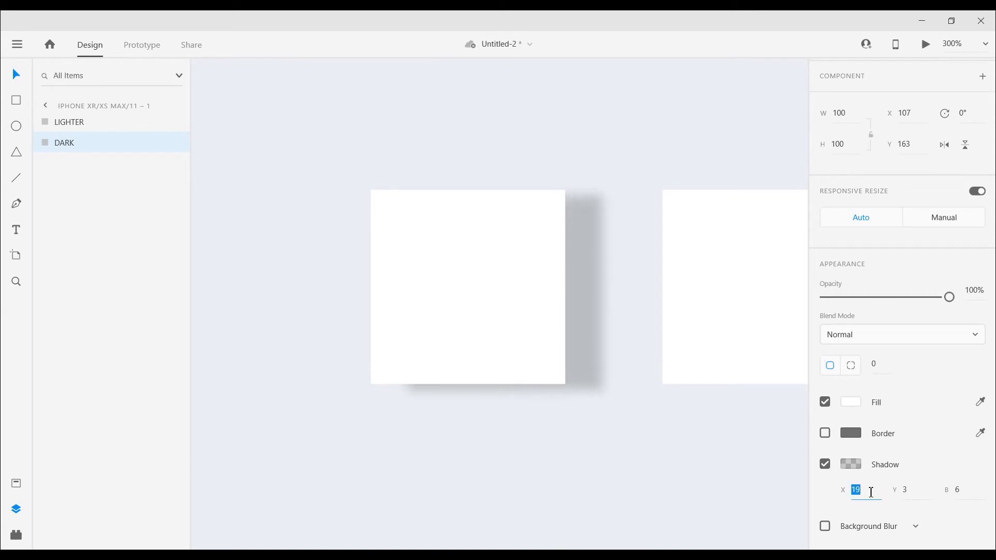
pyautogui.press('Down')
pyautogui.press('Down')
pyautogui.press('Down')
pyautogui.press('Down')
pyautogui.press('Down')
pyautogui.press('Down')
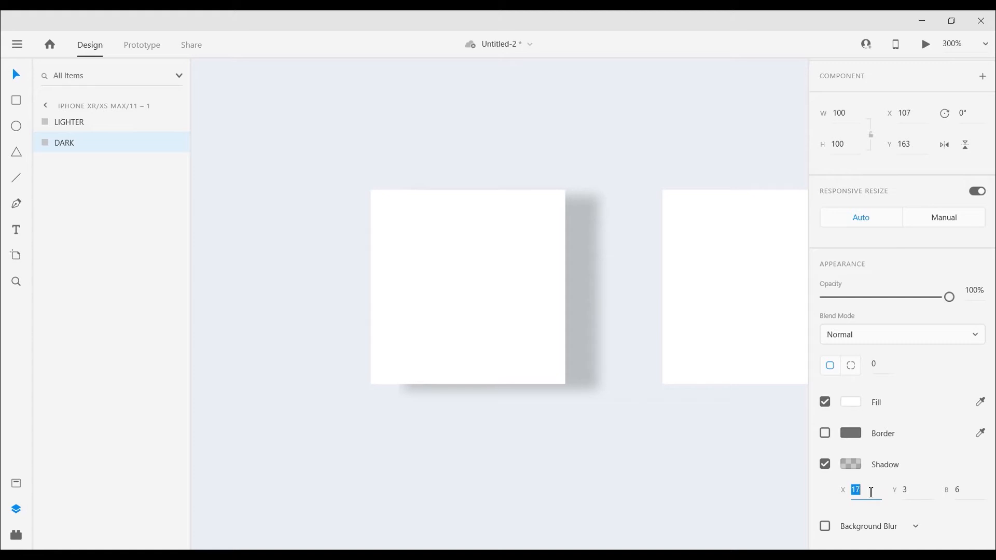
pyautogui.press('Down')
pyautogui.press('Down')
pyautogui.press('Down')
pyautogui.press('Down')
pyautogui.press('Down')
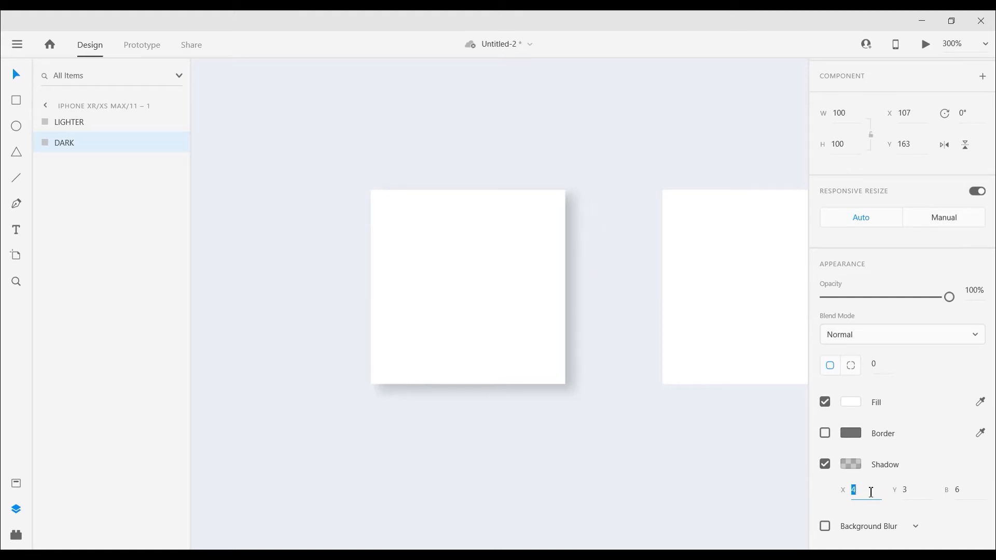
pyautogui.click(920, 491)
pyautogui.press('Up')
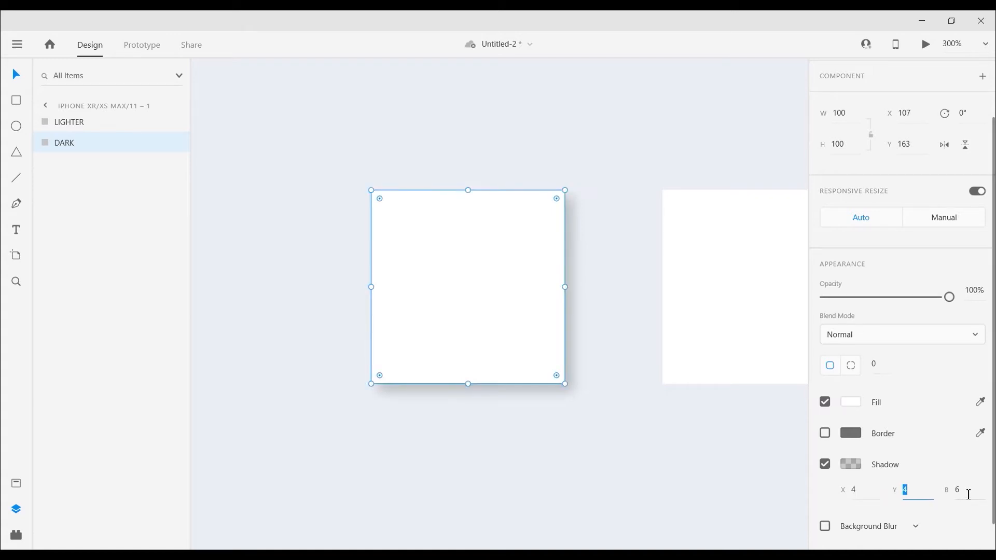
# - Set the DARK square's shadow blur to 10 after trying stronger blur amounts
pyautogui.click(968, 493)
pyautogui.hotkey('shift', 'Up')
pyautogui.hotkey('shift', 'Up')
pyautogui.hotkey('shift', 'Up')
pyautogui.hotkey('shift', 'Up')
pyautogui.write('27')
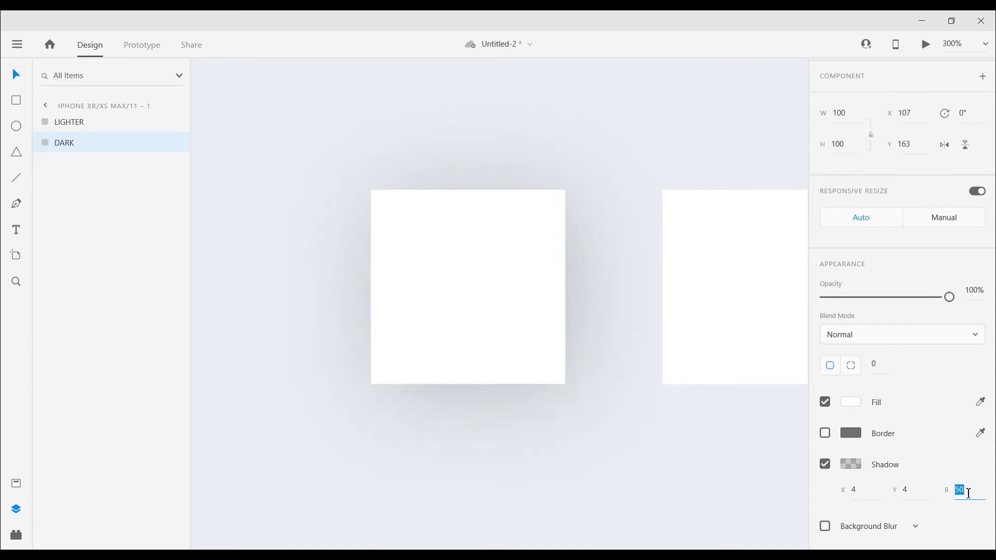
pyautogui.press('Return')
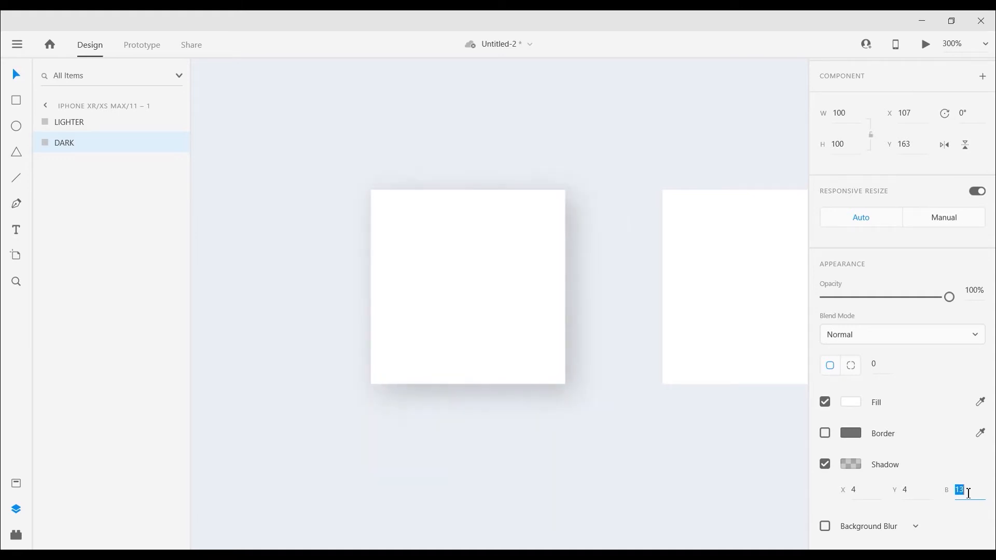
pyautogui.hotkey('shift', 'Up')
pyautogui.hotkey('shift', 'Up')
pyautogui.hotkey('shift', 'Up')
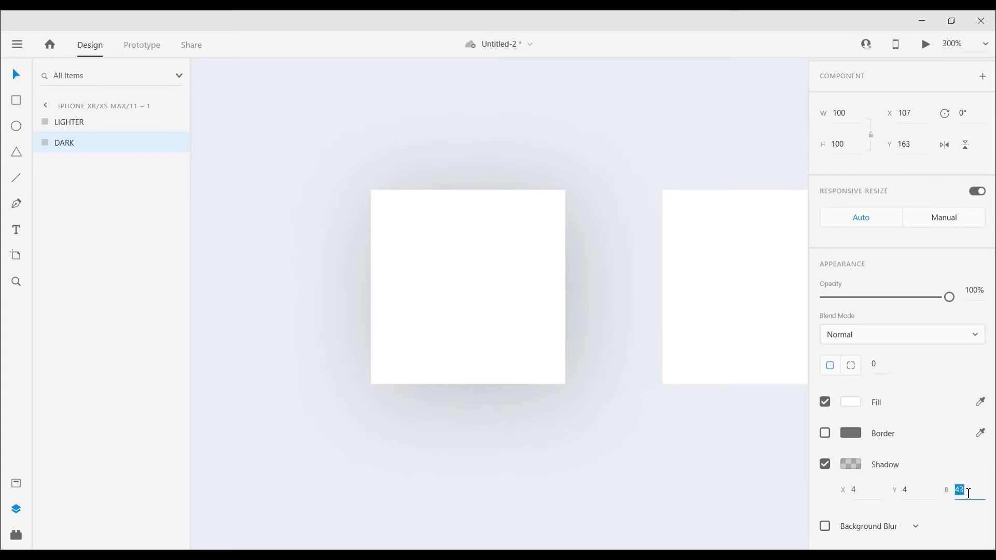
pyautogui.press('Up')
pyautogui.press('Up')
pyautogui.press('Up')
pyautogui.press('Up')
pyautogui.press('Up')
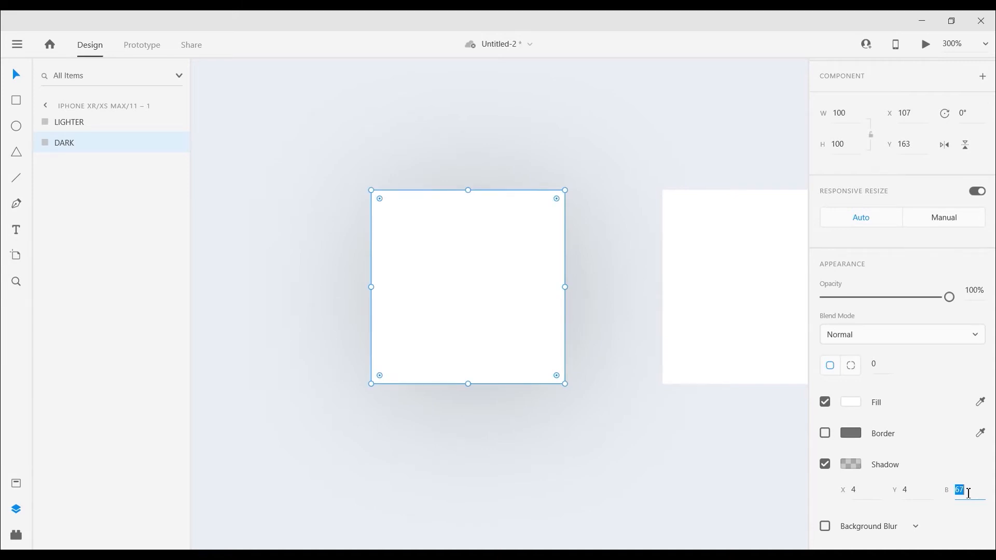
pyautogui.press('Down')
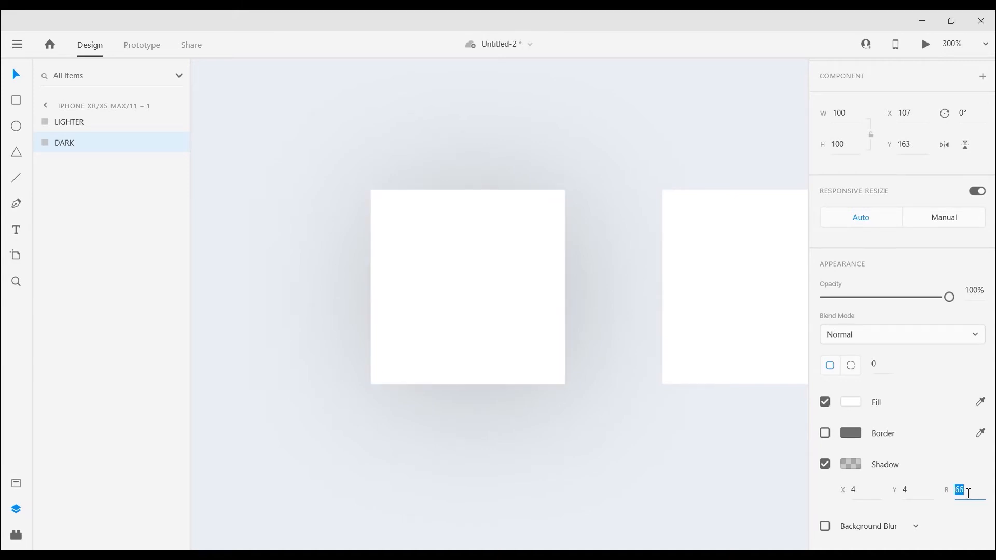
pyautogui.press('Down')
pyautogui.press('Down')
pyautogui.press('Down')
pyautogui.press('Down')
pyautogui.press('Down')
pyautogui.press('Down')
pyautogui.press('Down')
pyautogui.press('Down')
pyautogui.press('Down')
pyautogui.press('Down')
pyautogui.press('Down')
pyautogui.press('Down')
pyautogui.press('Down')
pyautogui.press('Down')
pyautogui.press('Down')
pyautogui.press('Down')
pyautogui.press('Down')
pyautogui.press('Down')
pyautogui.press('Down')
pyautogui.press('Down')
pyautogui.press('Down')
pyautogui.press('Down')
pyautogui.press('Down')
pyautogui.press('Down')
pyautogui.press('Down')
pyautogui.press('Down')
pyautogui.press('Down')
pyautogui.press('Down')
pyautogui.press('Down')
pyautogui.press('Down')
pyautogui.press('Down')
pyautogui.press('Down')
pyautogui.press('Down')
pyautogui.press('Down')
pyautogui.press('Down')
pyautogui.press('Down')
pyautogui.press('Down')
pyautogui.press('Down')
pyautogui.press('Down')
pyautogui.press('Down')
pyautogui.press('Down')
pyautogui.press('Down')
pyautogui.press('Down')
pyautogui.press('Up')
pyautogui.press('Up')
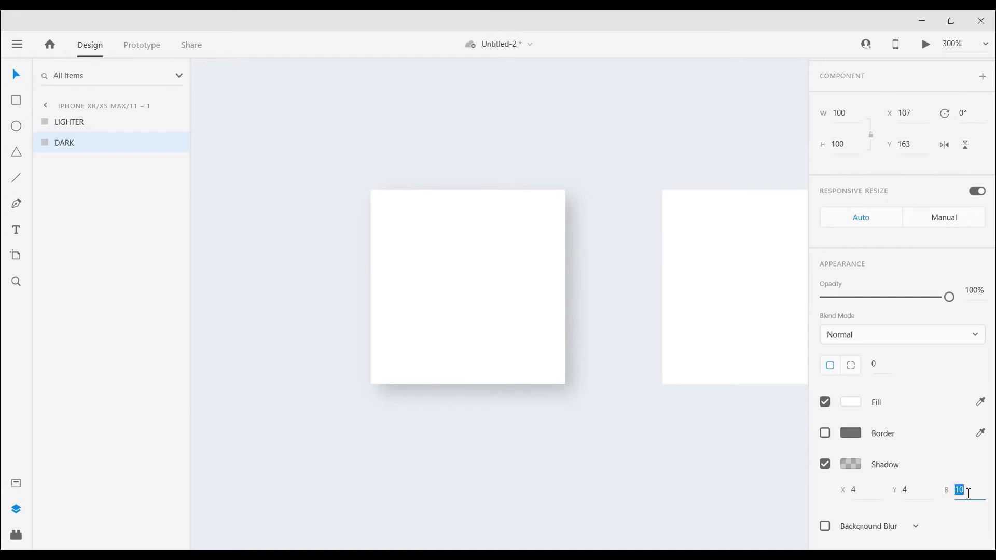
pyautogui.click(679, 437)
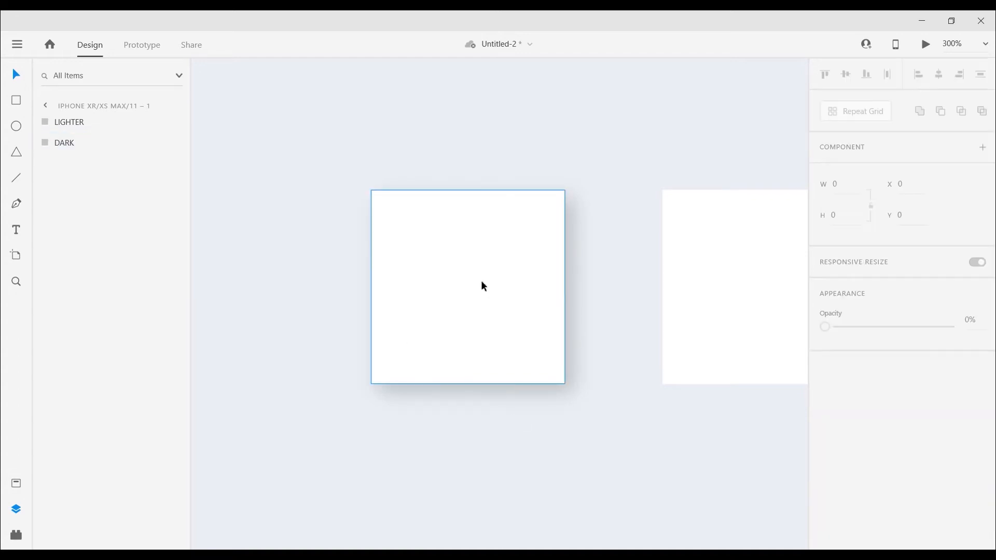
pyautogui.moveTo(639, 318); pyautogui.dragTo(519, 291)
pyautogui.click(362, 295)
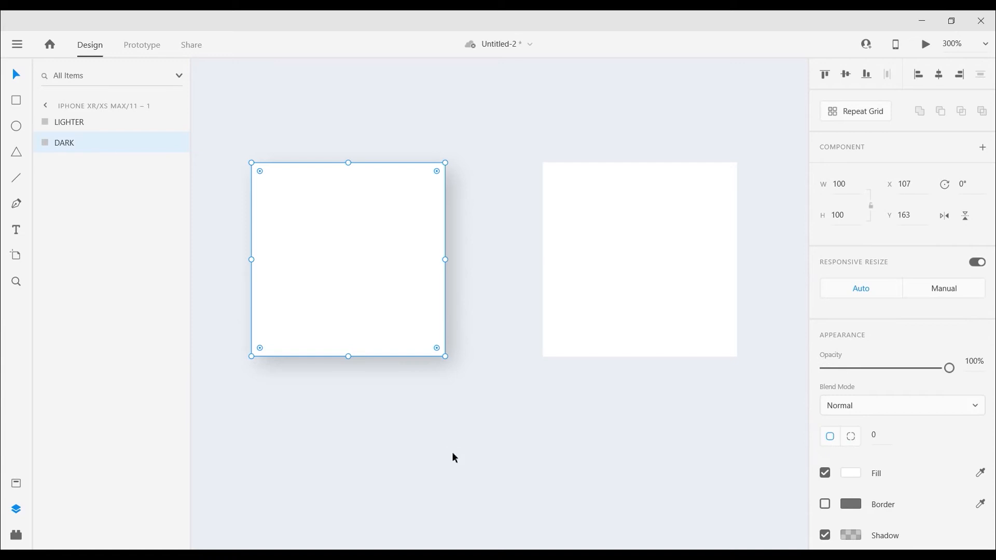
pyautogui.click(548, 464)
pyautogui.click(697, 282)
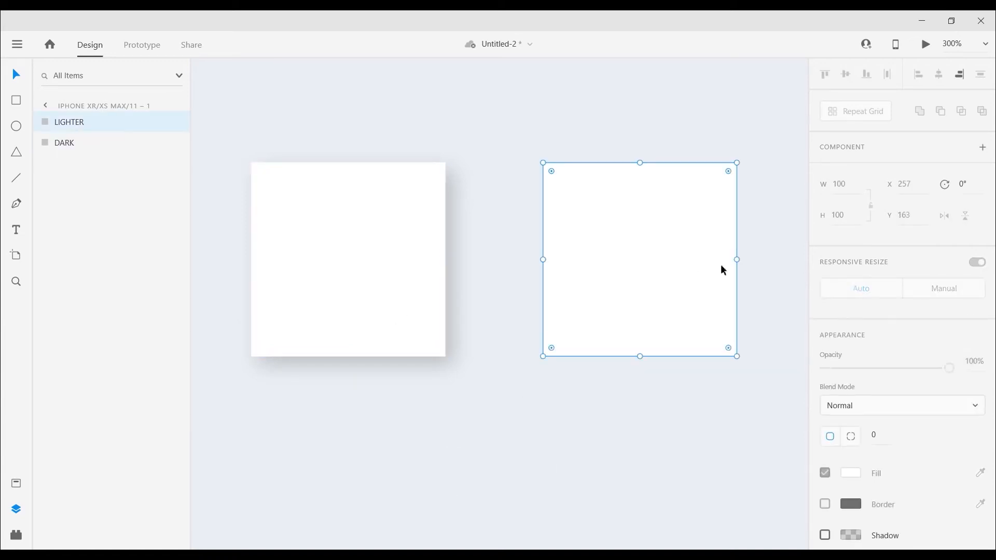
pyautogui.click(374, 273)
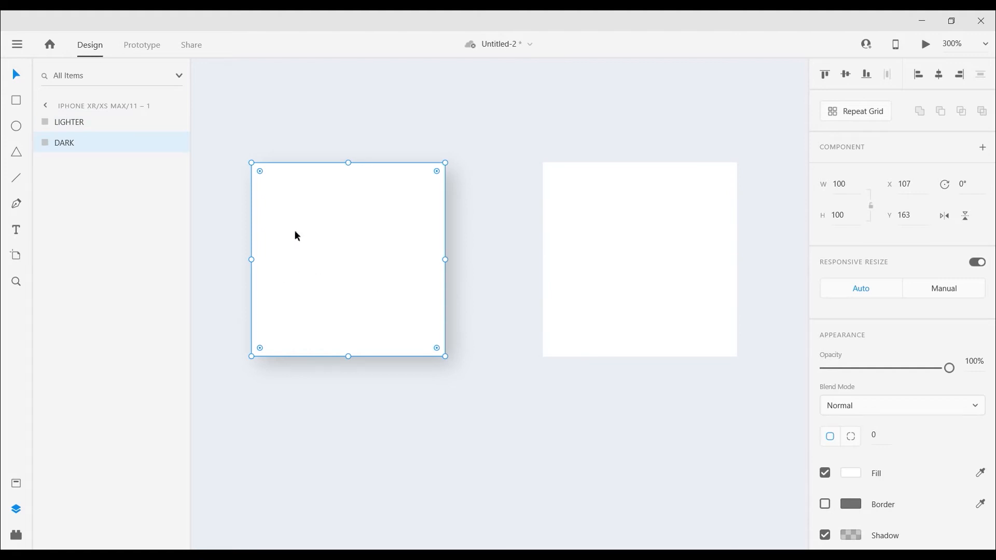
# - Add a shadow to the LIGHTER square and colour it white, #FFFFFF
pyautogui.click(628, 281)
pyautogui.hscroll(3, 650, 380)
pyautogui.scroll(2, 650, 380)
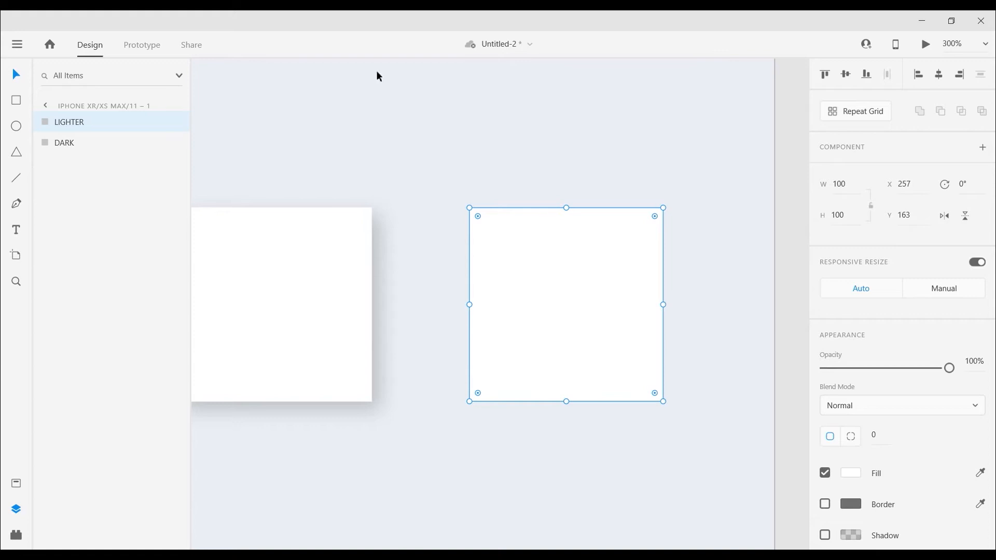
pyautogui.scroll(-1, 903, 459)
pyautogui.scroll(-1, 904, 459)
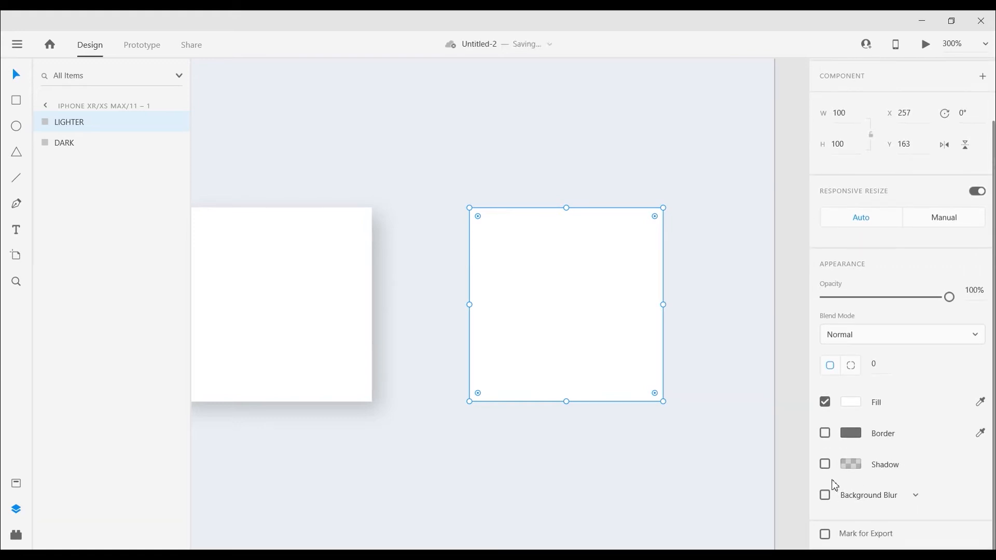
pyautogui.click(825, 463)
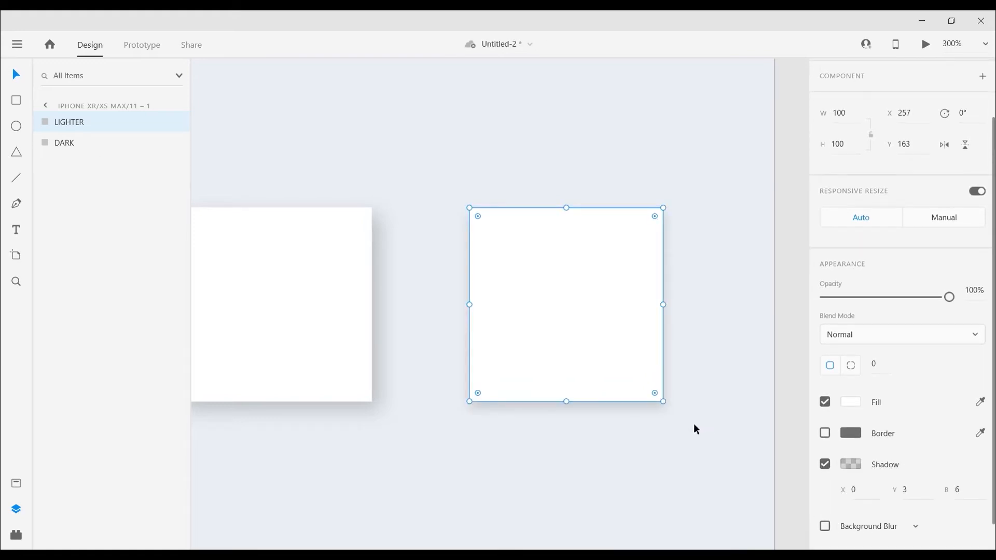
pyautogui.click(854, 467)
pyautogui.moveTo(689, 399); pyautogui.dragTo(594, 325)
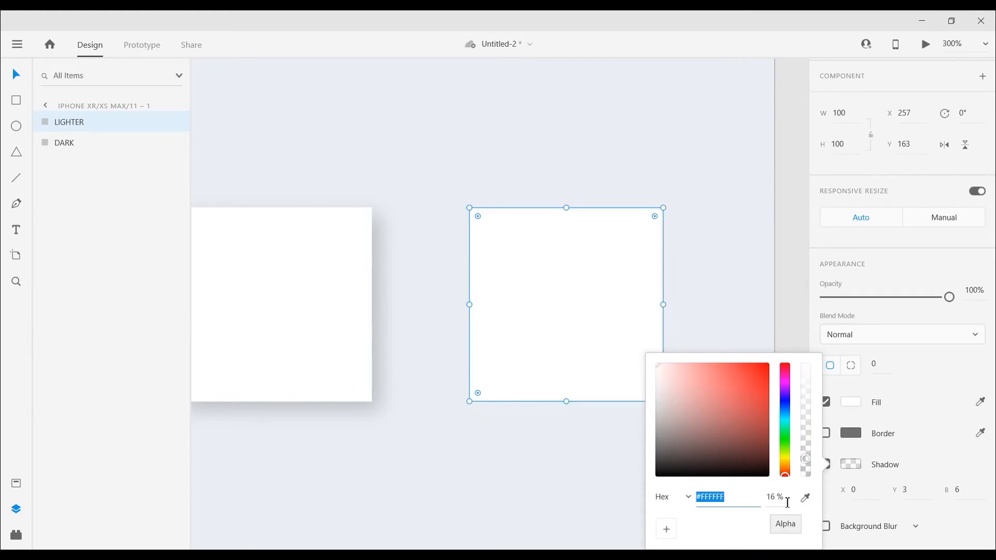
# - Raise the opacity of the LIGHTER square's white shadow to 100%
pyautogui.click(787, 503)
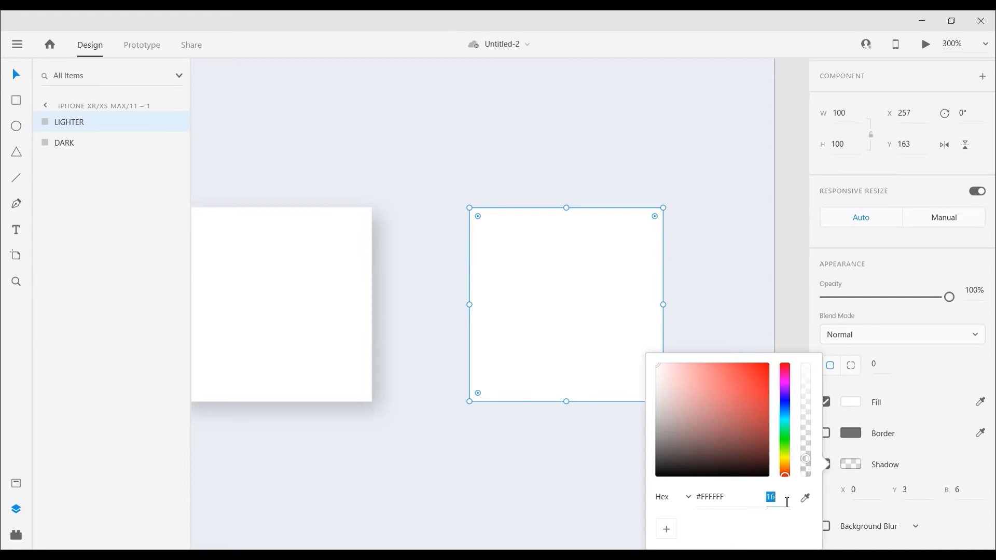
pyautogui.press('Up')
pyautogui.press('Up')
pyautogui.press('Up')
pyautogui.press('Up')
pyautogui.press('Up')
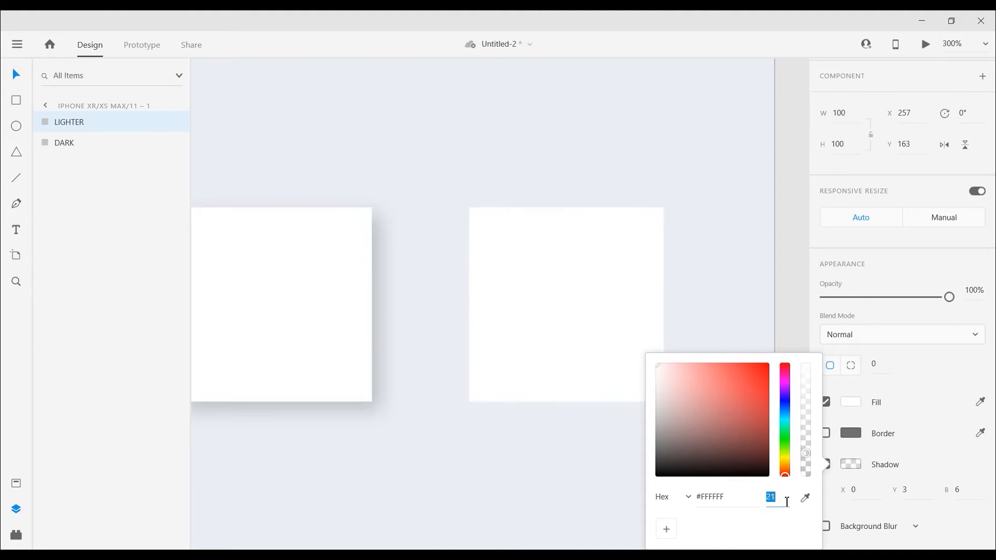
pyautogui.moveTo(806, 454); pyautogui.dragTo(803, 351)
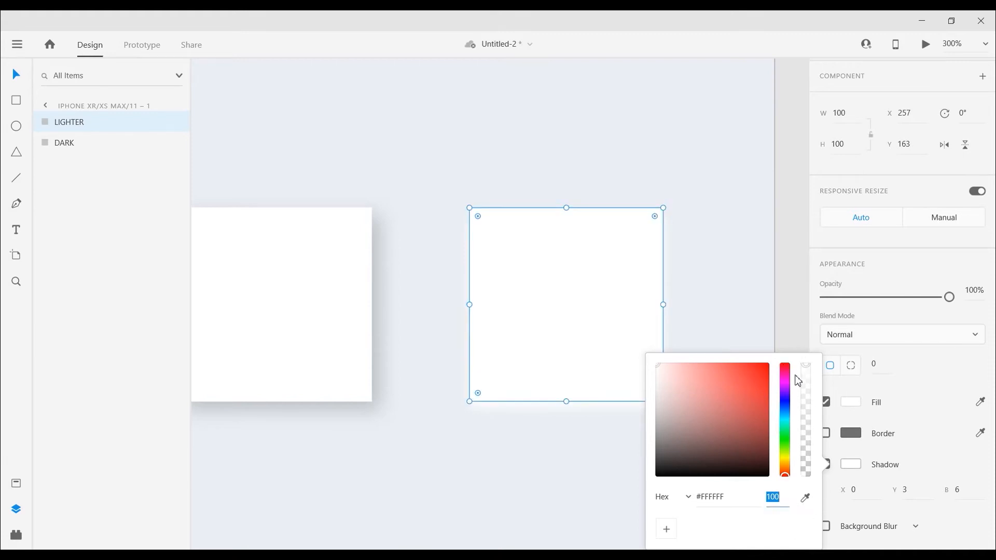
pyautogui.moveTo(807, 367)
pyautogui.mouseDown()
pyautogui.moveTo(807, 378)
pyautogui.moveTo(814, 349)
pyautogui.mouseUp()
pyautogui.click(933, 392)
# - Offset the LIGHTER square's shadow by -4 on X and -4 on Y, mirroring the DARK square's offsets
pyautogui.scroll(-1, 928, 434)
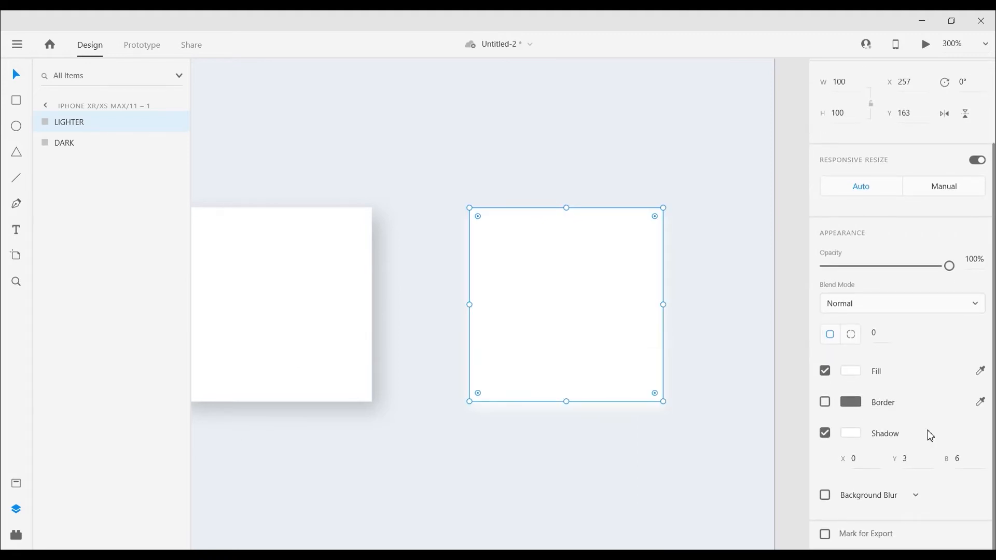
pyautogui.click(870, 465)
pyautogui.click(305, 330)
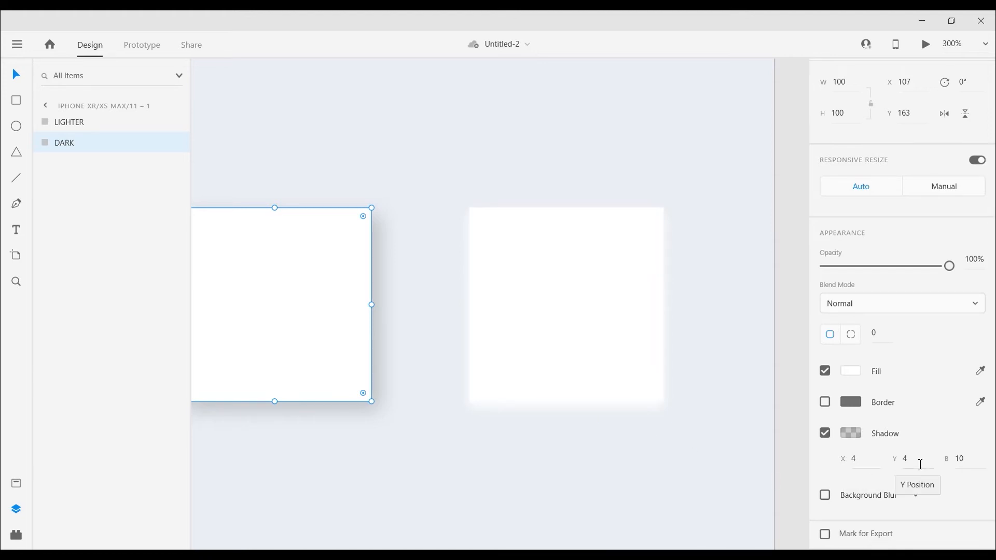
pyautogui.click(568, 347)
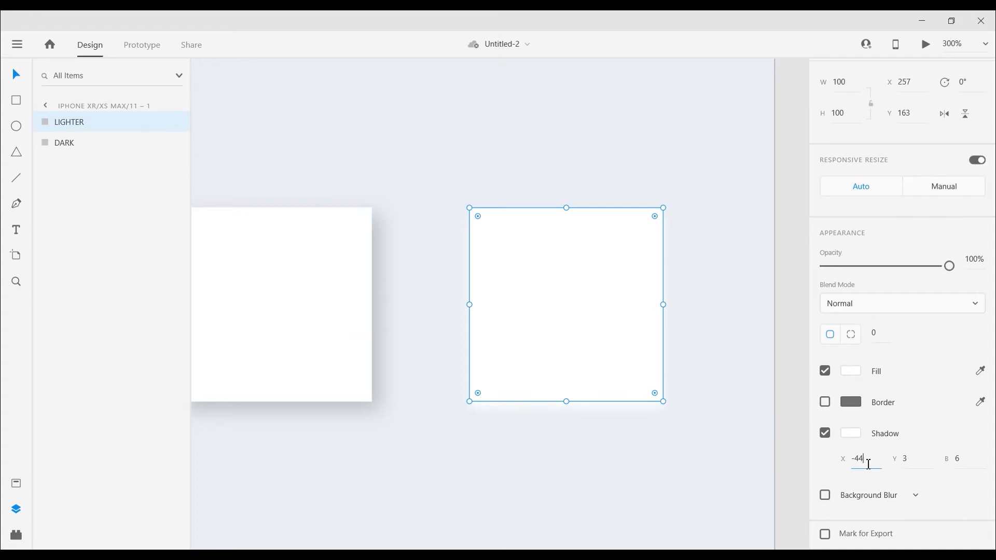
pyautogui.press('Tab')
pyautogui.write('-')
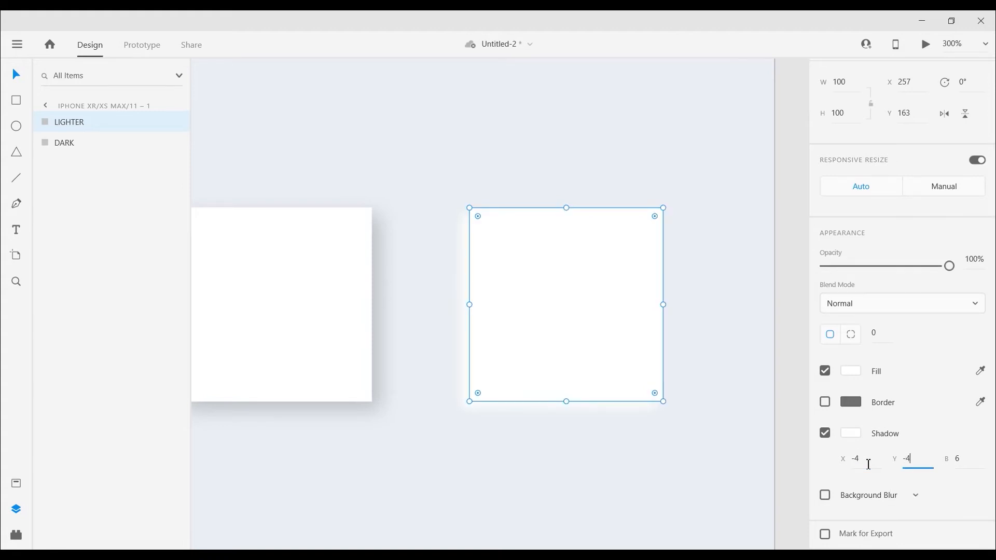
pyautogui.write('4')
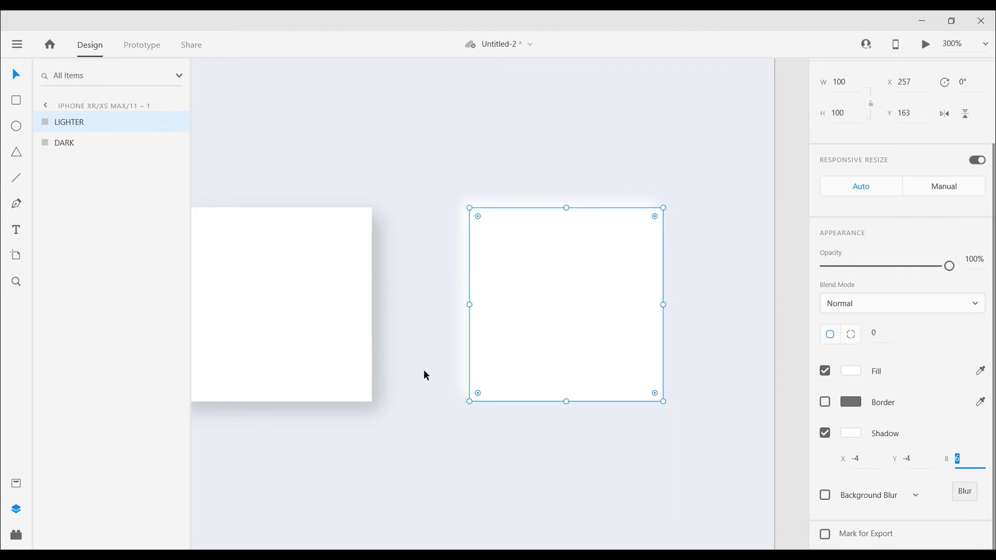
# - Set the LIGHTER square's shadow blur to 10, matching the DARK square's blur
pyautogui.click(312, 306)
pyautogui.click(547, 328)
pyautogui.click(972, 468)
pyautogui.press('Return')
# - Move the LIGHTER square 150 px horizontally so it sits exactly on top of the DARK square at X 107
pyautogui.moveTo(356, 361); pyautogui.dragTo(419, 348)
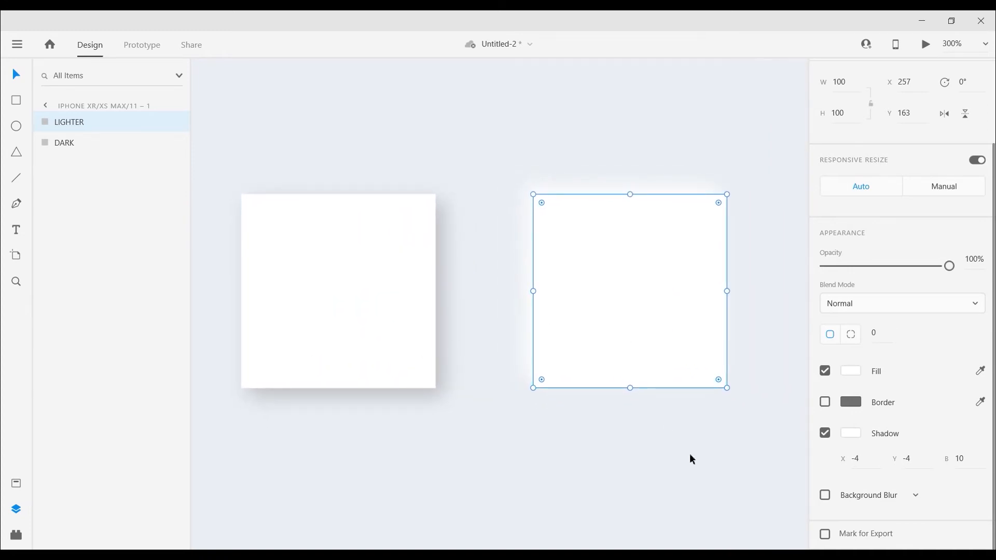
pyautogui.hotkey('shift', 'Left')
pyautogui.hotkey('shift', 'Left')
pyautogui.hotkey('shift', 'Left')
pyautogui.hotkey('shift', 'Left')
pyautogui.hotkey('shift', 'Left')
pyautogui.hotkey('shift', 'Left')
pyautogui.hotkey('shift', 'Left')
pyautogui.hotkey('shift', 'Left')
pyautogui.hotkey('shift', 'Left')
pyautogui.hotkey('shift', 'Left')
pyautogui.hotkey('shift', 'Left')
pyautogui.hotkey('shift', 'Left')
pyautogui.hotkey('shift', 'Left')
pyautogui.hotkey('shift', 'Left')
pyautogui.hotkey('shift', 'Left')
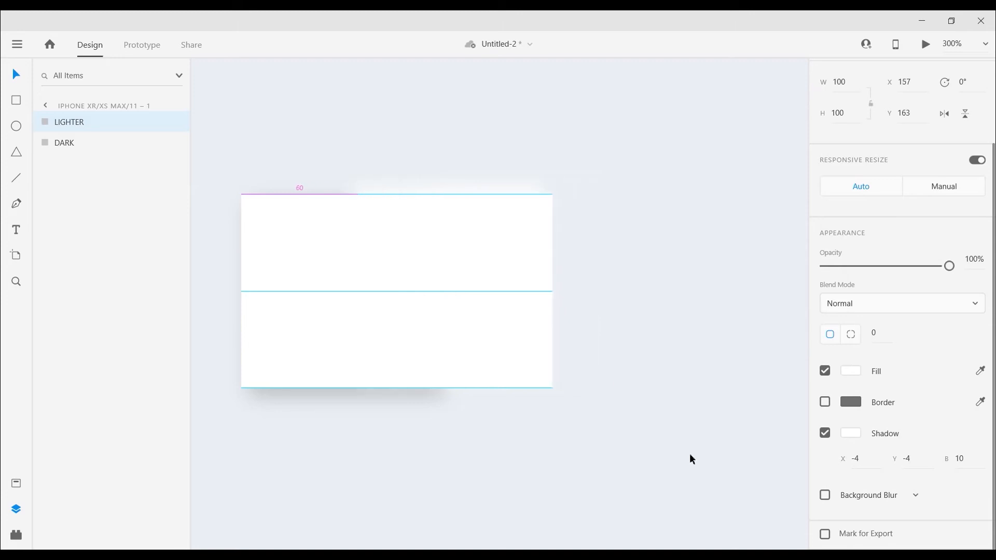
pyautogui.hotkey('shift', 'Left')
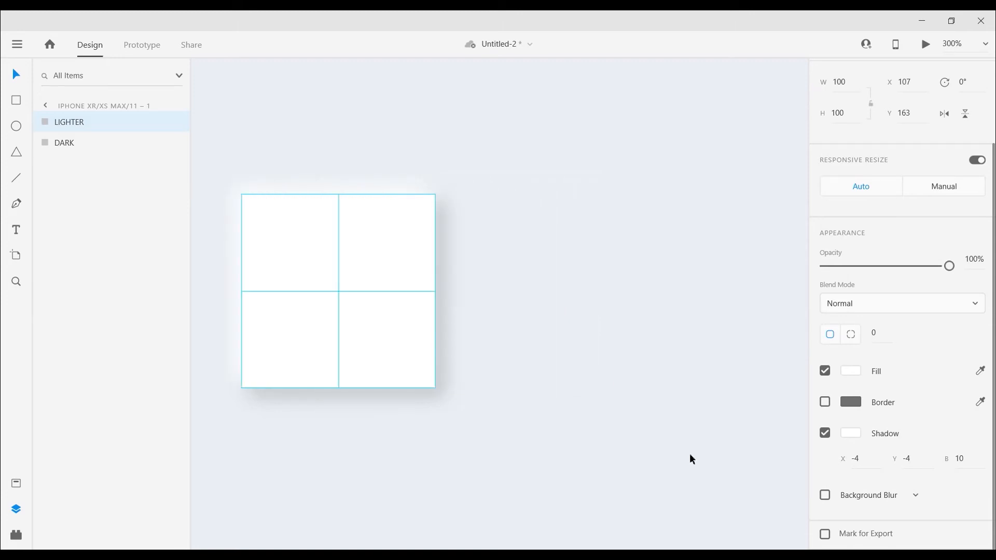
pyautogui.press('Escape')
# - Fill the DARK square with the artboard's background colour #EAEEF3 by sampling it with the eyedropper
pyautogui.moveTo(379, 299); pyautogui.dragTo(442, 269)
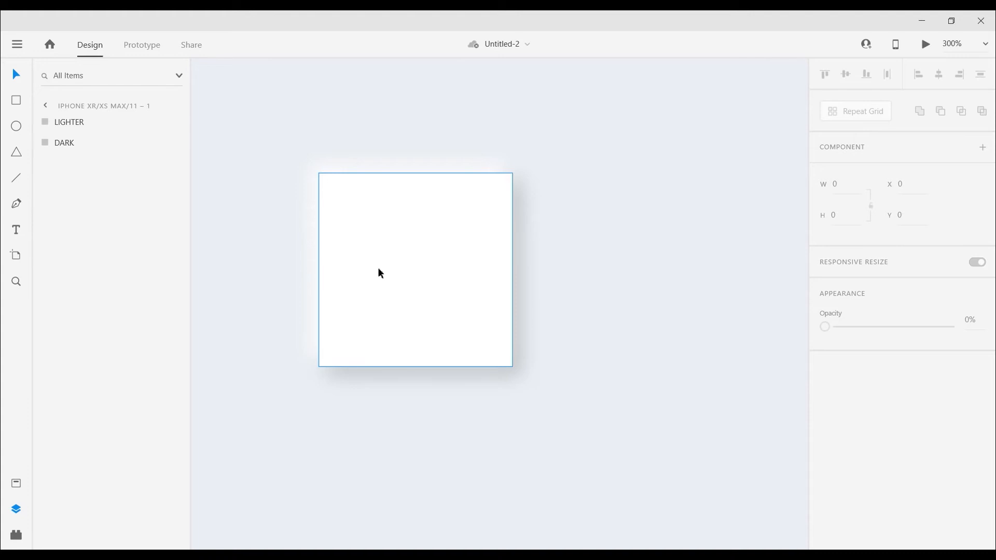
pyautogui.click(76, 147)
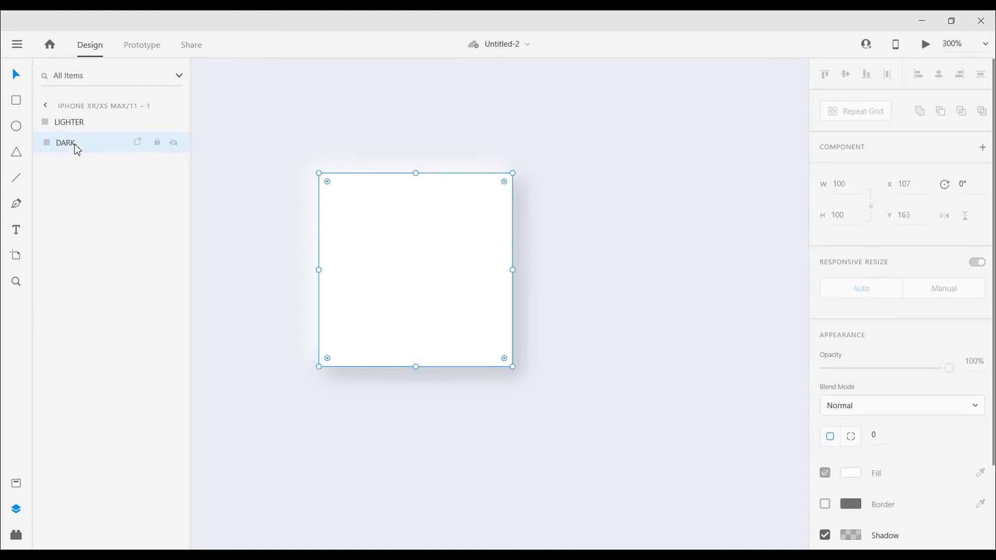
pyautogui.scroll(-2, 934, 466)
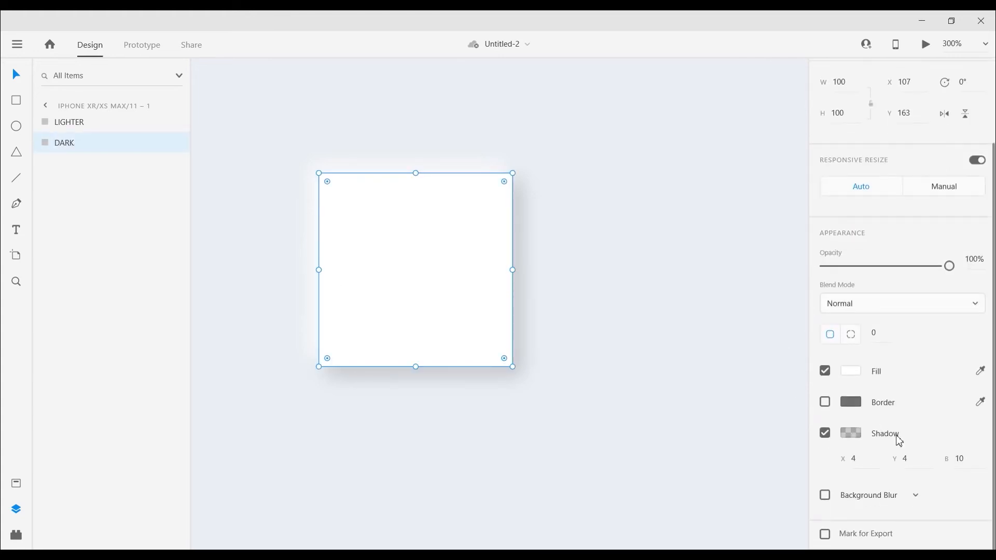
pyautogui.click(849, 374)
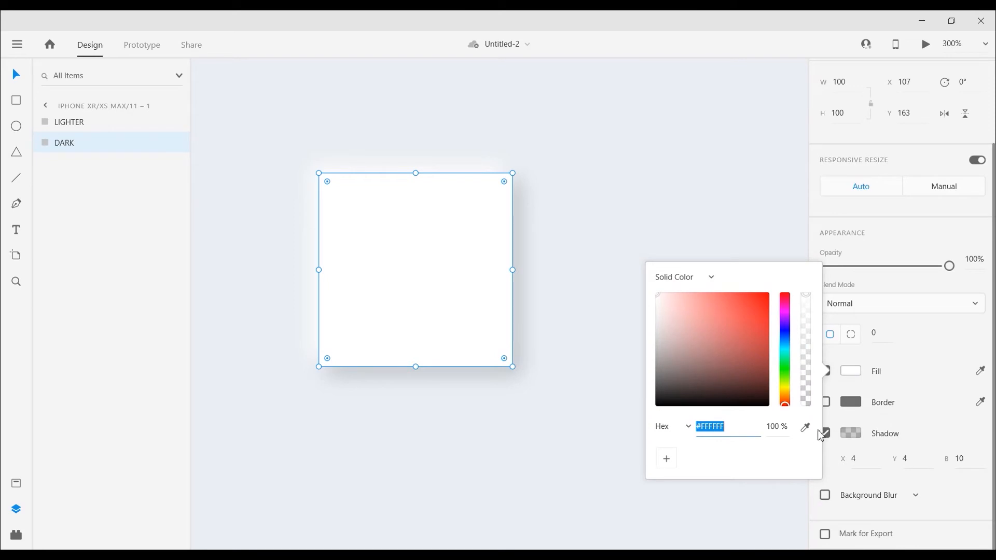
pyautogui.click(805, 429)
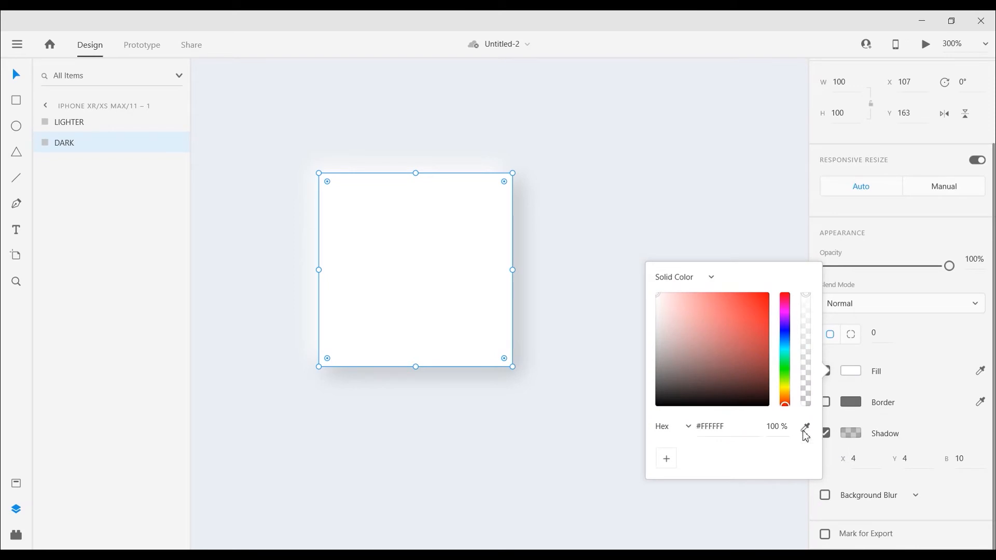
pyautogui.click(640, 192)
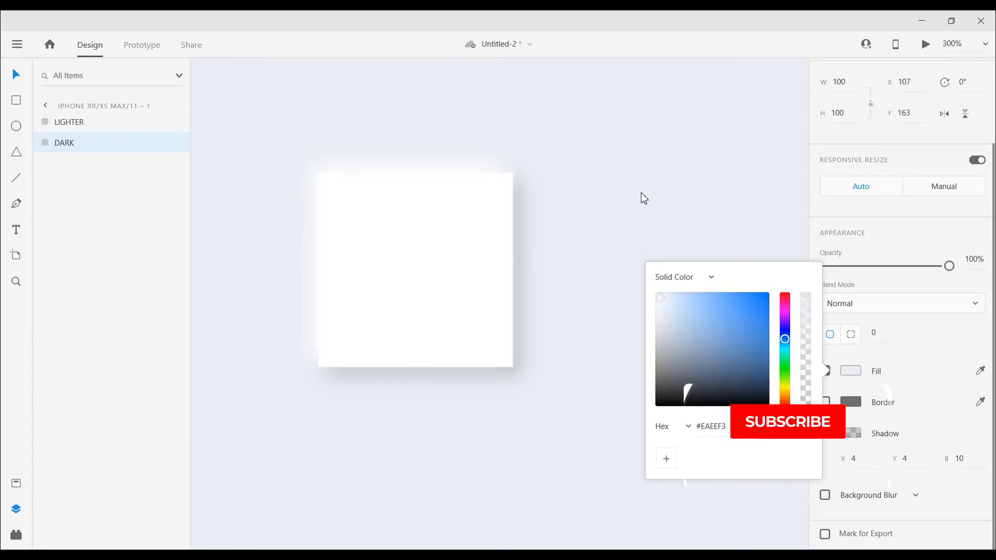
# - Sample the artboard background so the LIGHTER square's fill also becomes #EAEEF3, and deselect it
pyautogui.click(75, 124)
pyautogui.scroll(-3, 892, 464)
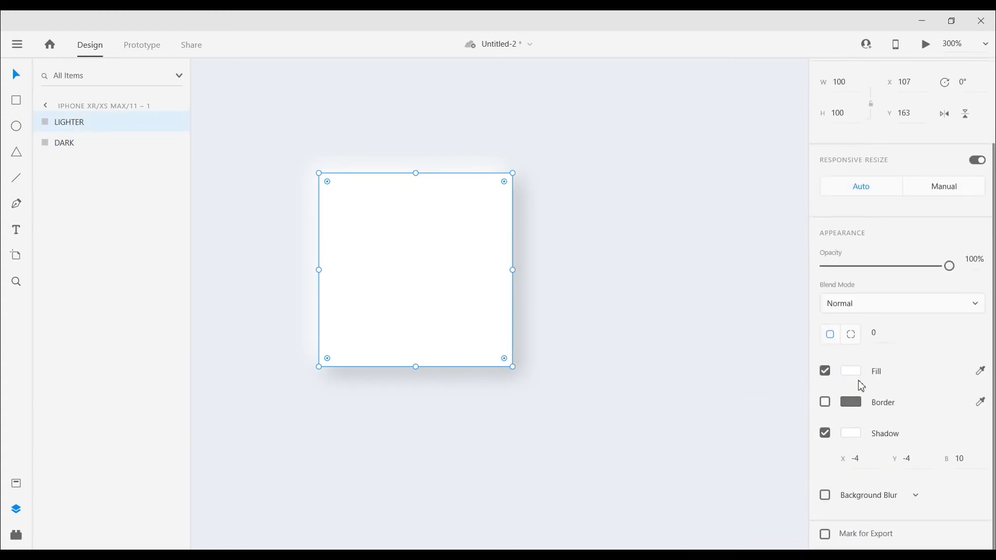
pyautogui.click(856, 374)
pyautogui.click(805, 426)
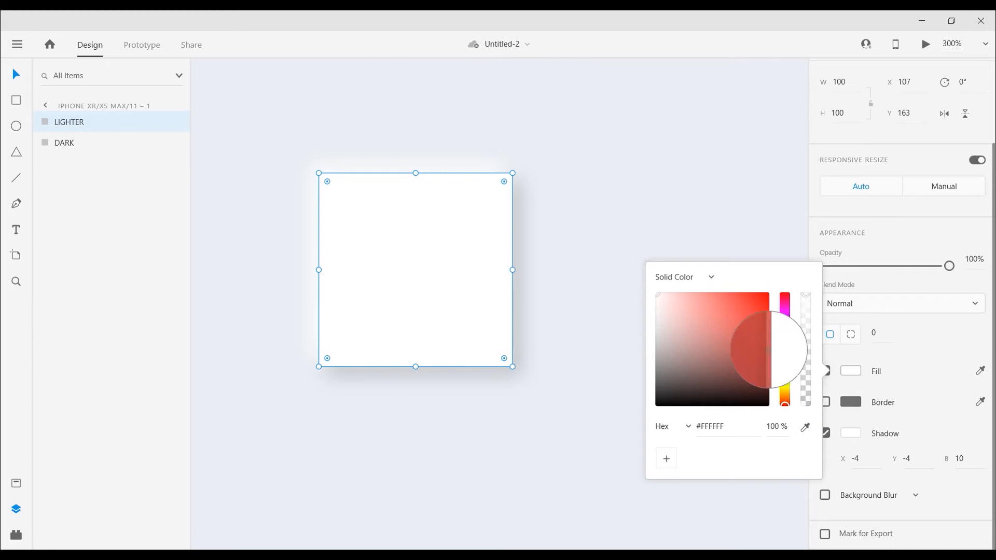
pyautogui.click(683, 184)
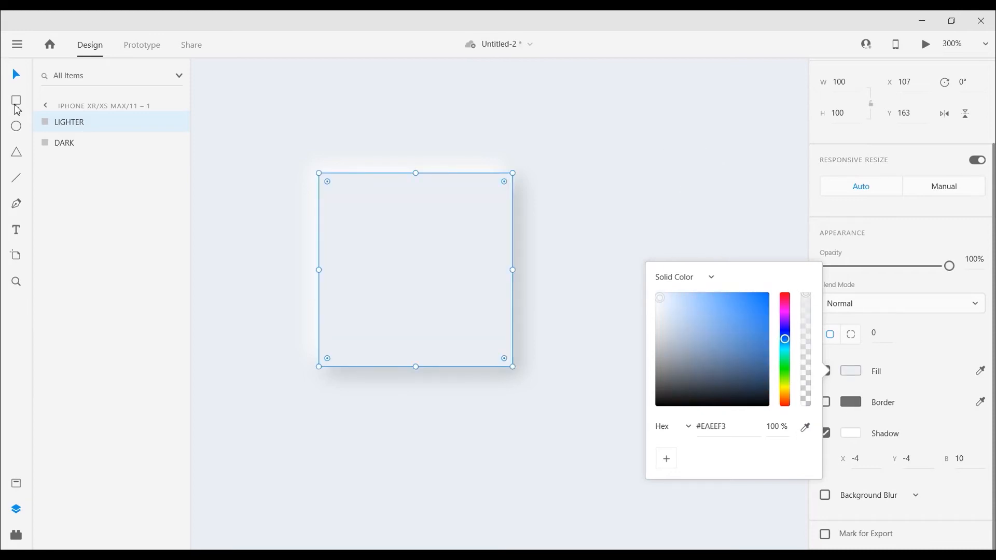
pyautogui.click(16, 75)
pyautogui.click(558, 202)
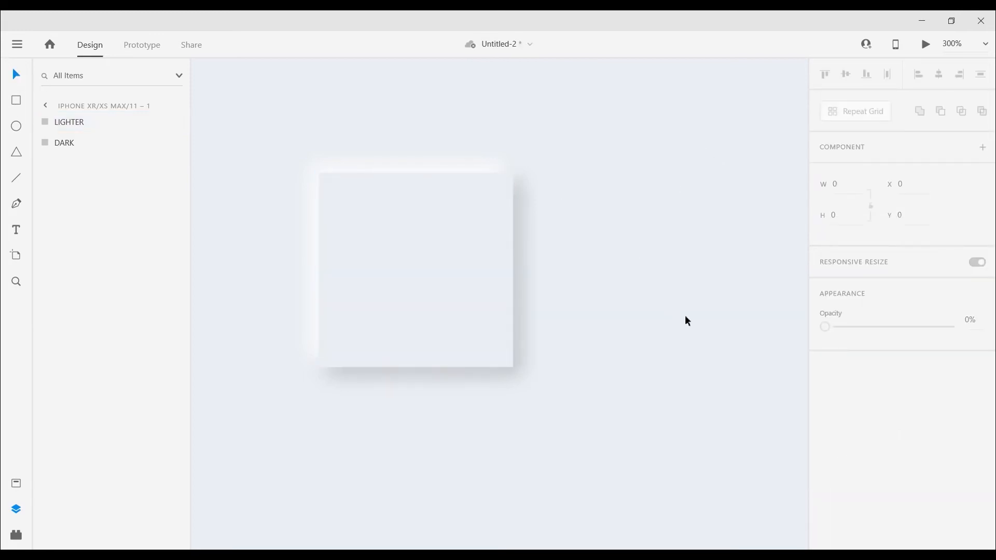
# - Turn the stacked LIGHTER and DARK squares into a single component
pyautogui.hotkey('ctrl', '+')
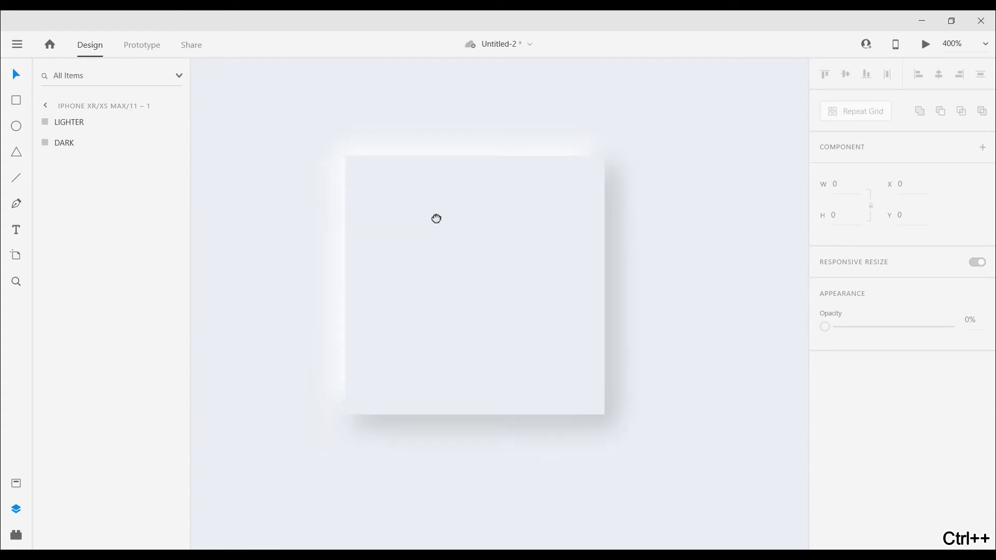
pyautogui.hotkey('ctrl', '-')
pyautogui.hotkey('ctrl', '-')
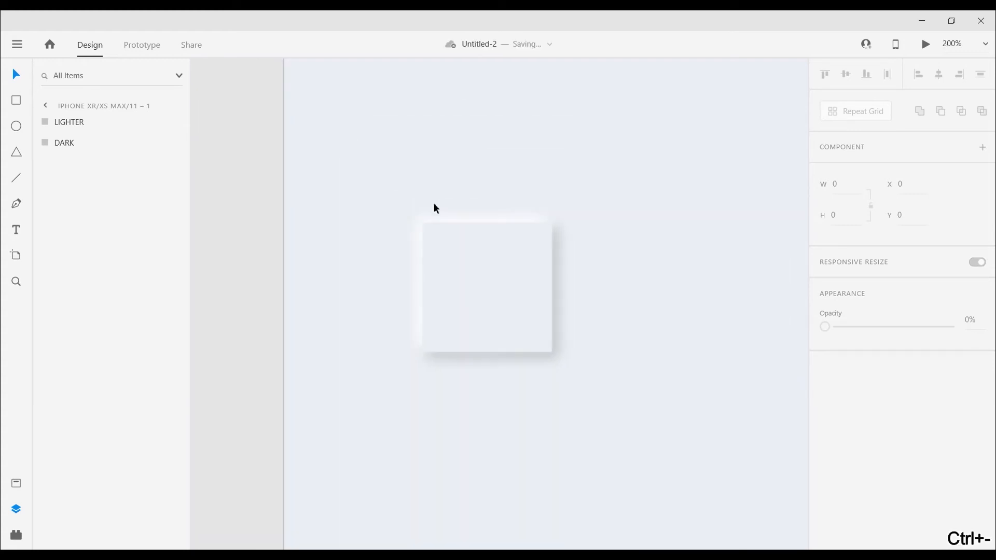
pyautogui.moveTo(435, 204); pyautogui.dragTo(377, 218)
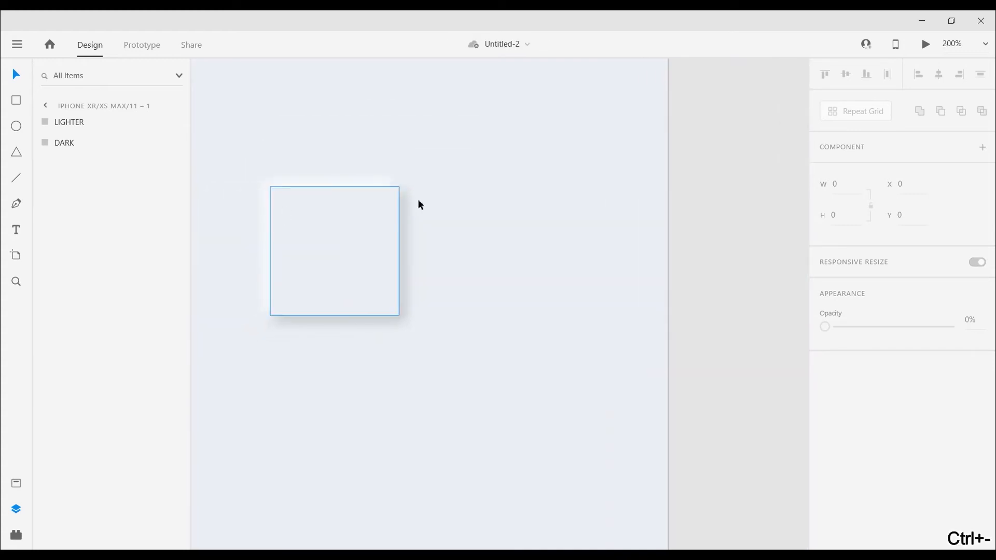
pyautogui.click(81, 123)
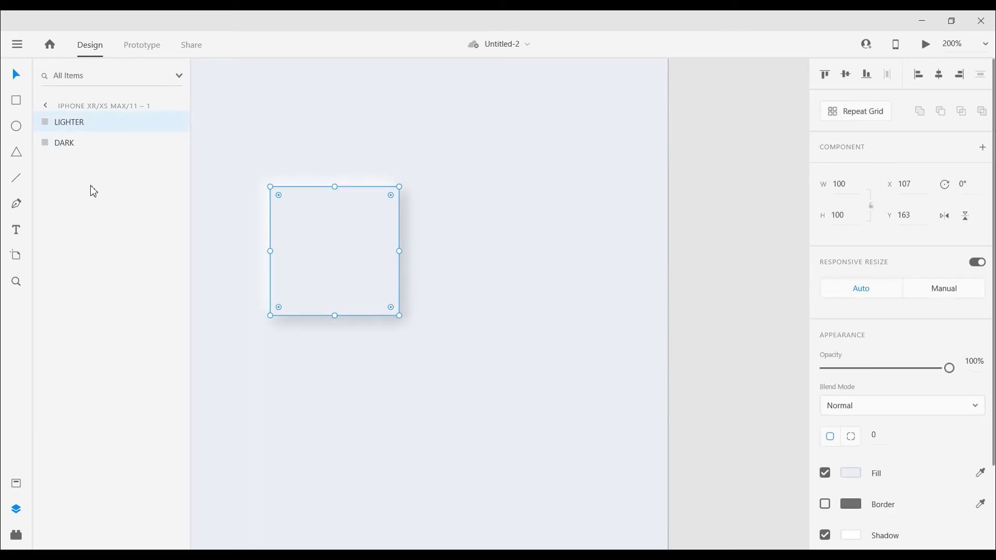
pyautogui.click(507, 234)
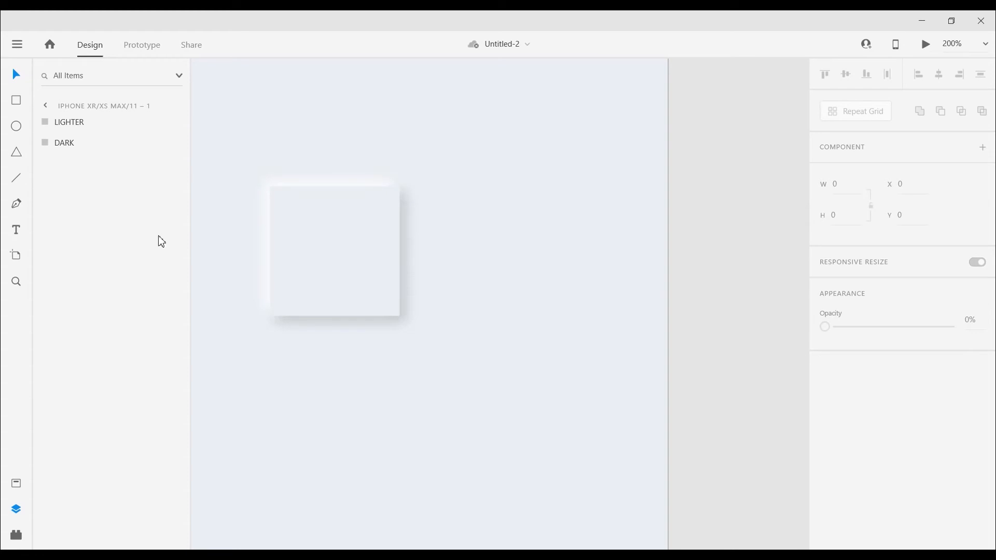
pyautogui.click(86, 123)
pyautogui.keyDown('shift'); pyautogui.click(85, 149); pyautogui.keyUp('shift')
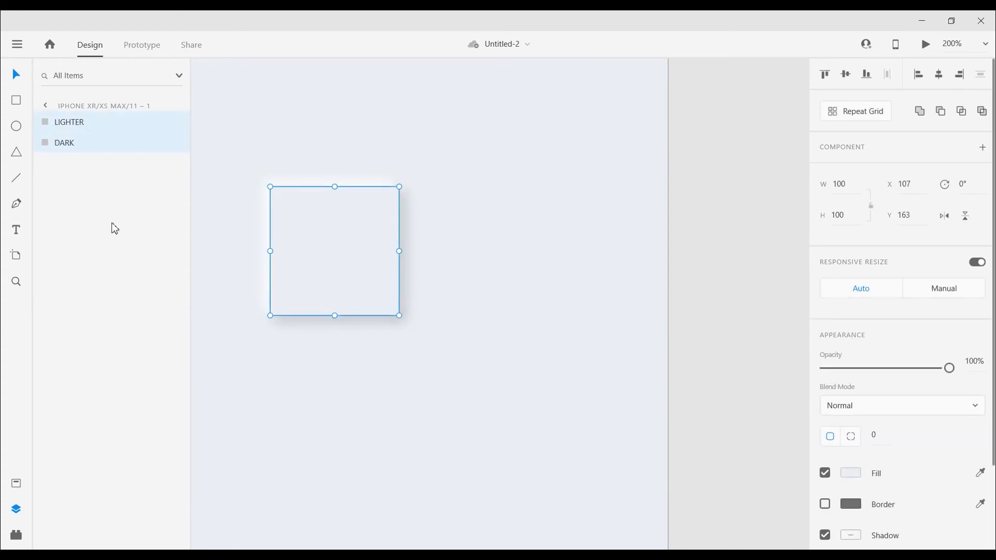
pyautogui.rightClick(323, 237)
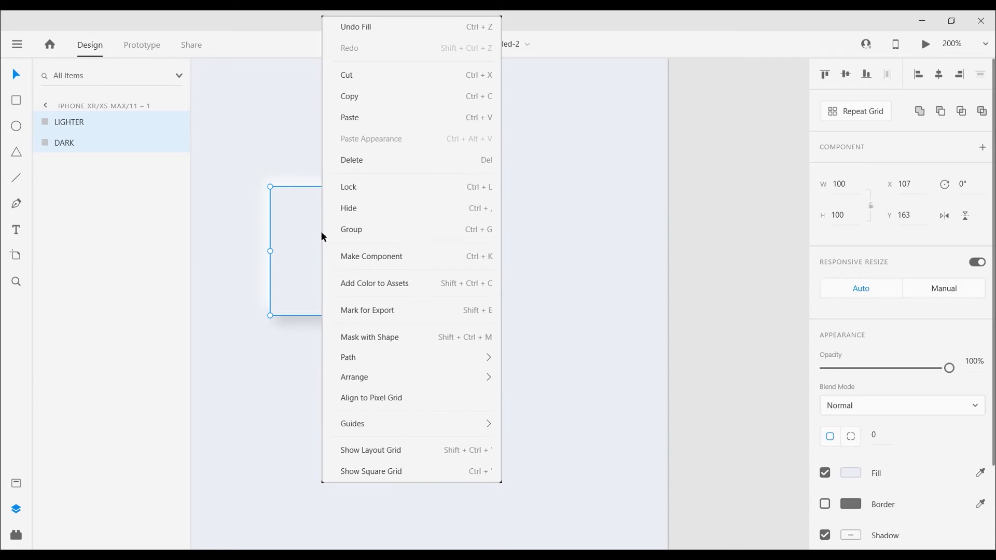
pyautogui.click(365, 257)
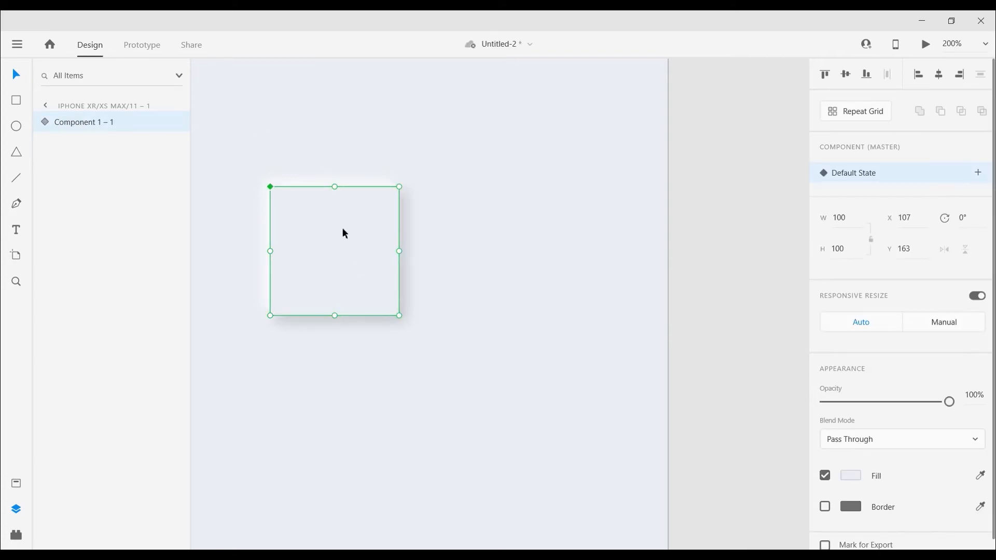
# - Give both the LIGHTER and DARK squares inside the master component a corner radius of 100
pyautogui.click(42, 120)
pyautogui.click(76, 166)
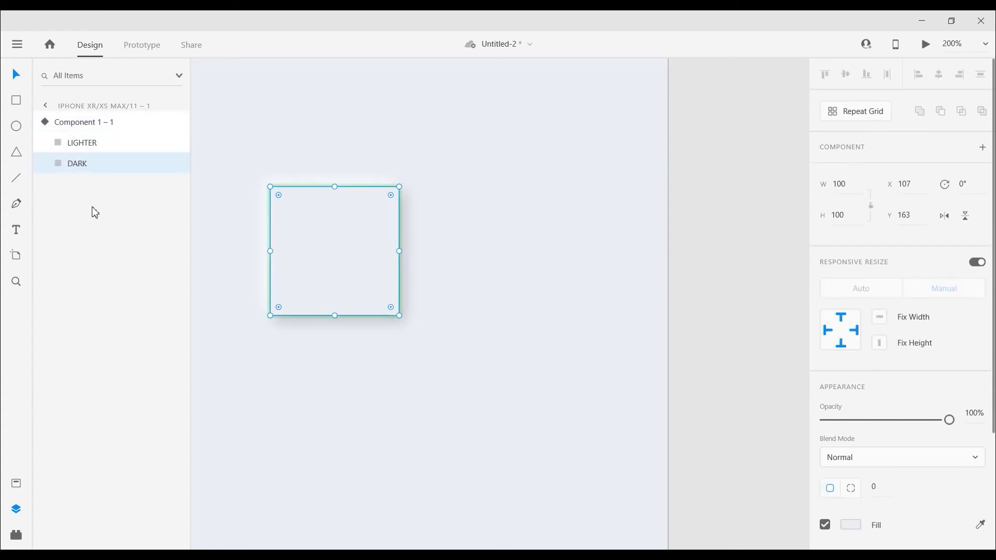
pyautogui.keyDown('shift'); pyautogui.click(96, 143); pyautogui.keyUp('shift')
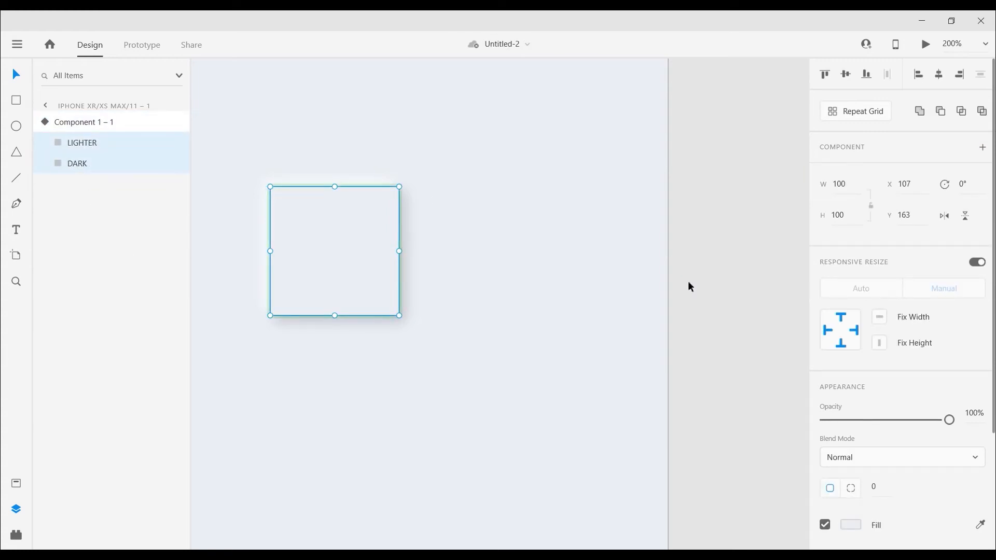
pyautogui.scroll(-3, 902, 337)
pyautogui.click(884, 339)
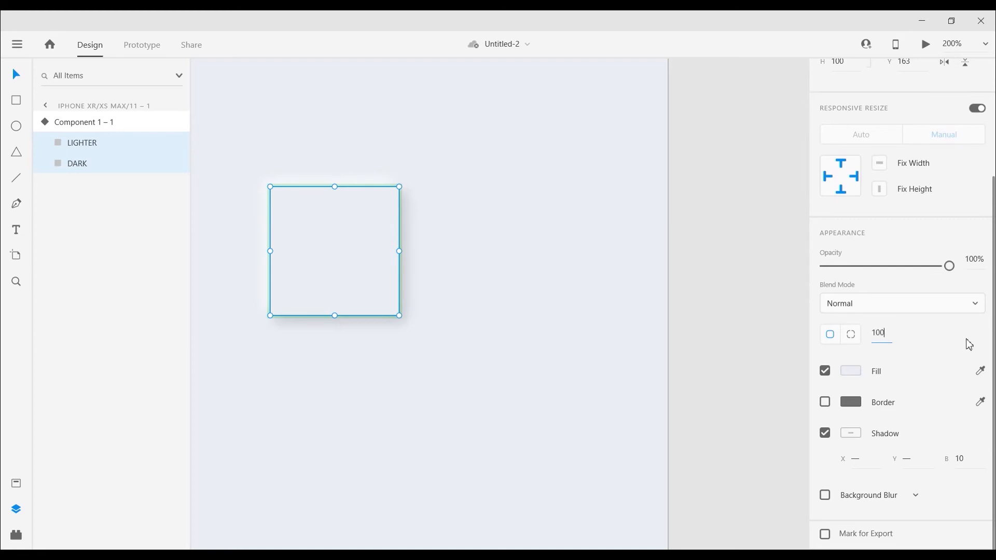
pyautogui.press('Return')
pyautogui.click(745, 285)
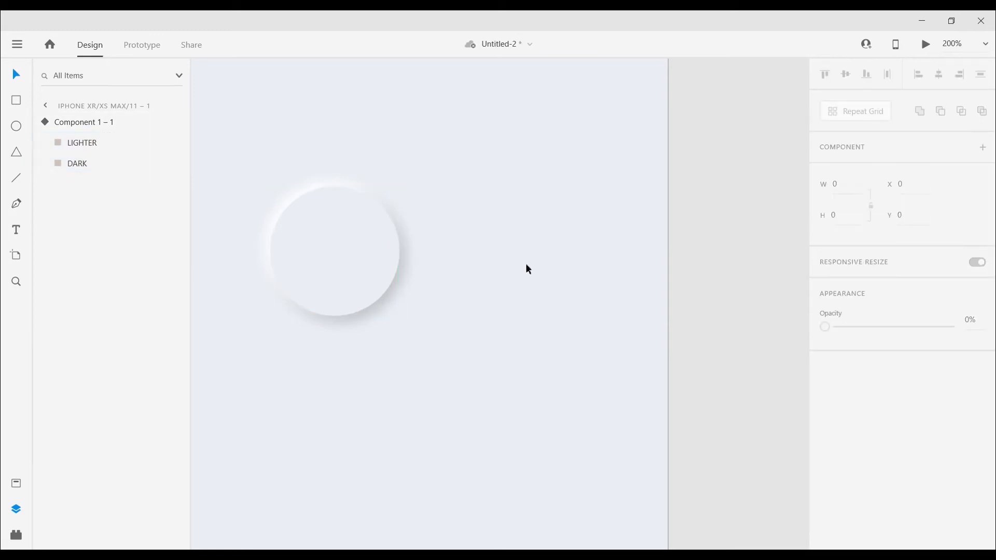
# - Inspect the rounded shape up close and undo the corner radius change on both squares
pyautogui.hotkey('ctrl', '+')
pyautogui.hotkey('ctrl', '+')
pyautogui.moveTo(426, 254); pyautogui.dragTo(618, 285)
pyautogui.hotkey('ctrl', '-')
pyautogui.hotkey('ctrl', '-')
pyautogui.hotkey('ctrl', '-')
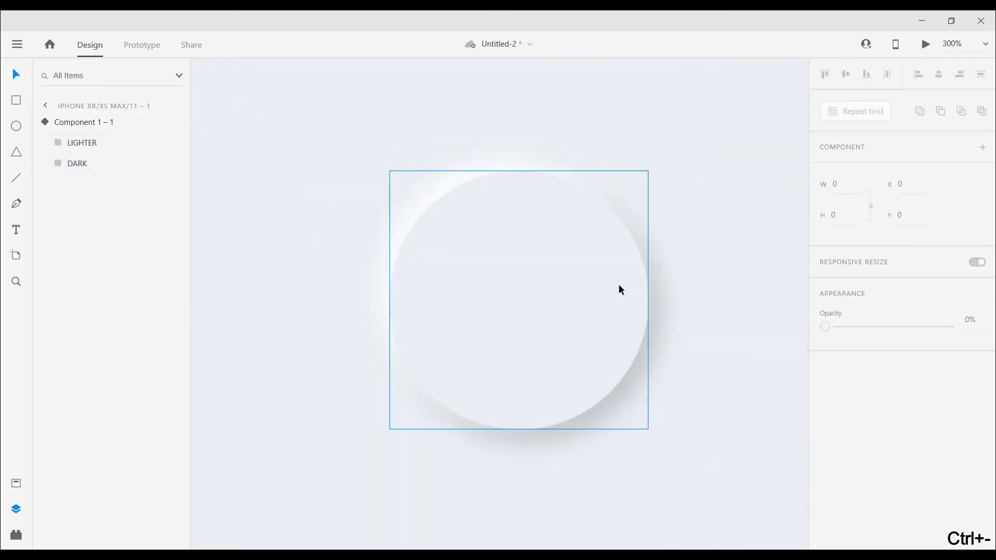
pyautogui.hotkey('ctrl', 'z')
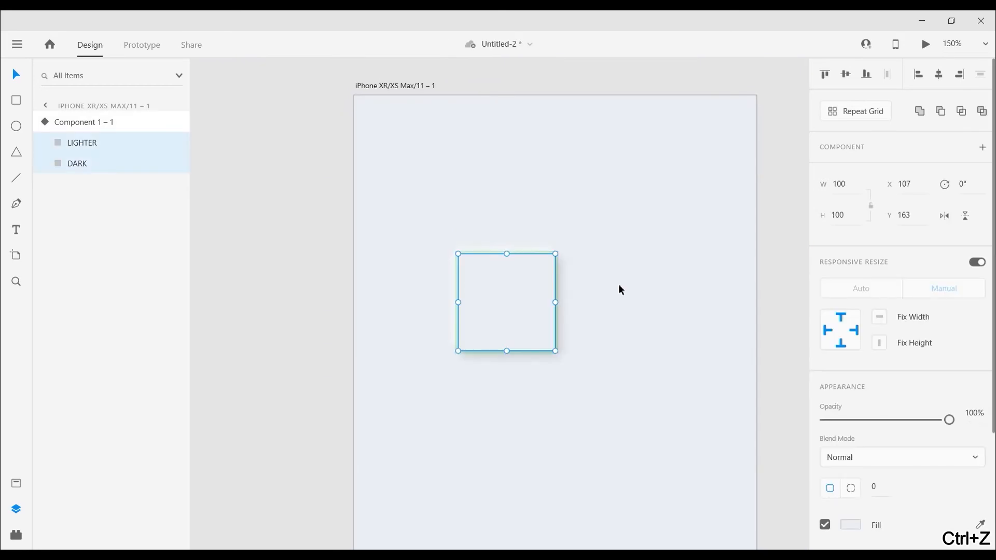
# - Duplicate the square component and move the copy horizontally beside the original to X 267
pyautogui.click(618, 307)
pyautogui.moveTo(611, 316); pyautogui.dragTo(502, 265)
pyautogui.click(433, 277)
pyautogui.hotkey('ctrl', 'd')
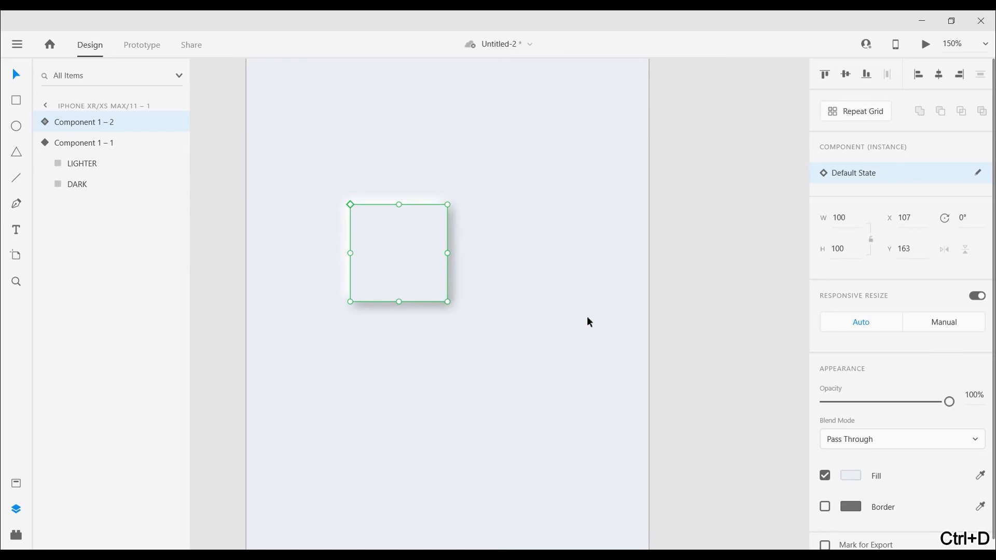
pyautogui.hotkey('shift', 'Right')
pyautogui.hotkey('shift', 'Right')
pyautogui.hotkey('shift', 'Right')
pyautogui.hotkey('shift', 'Right')
pyautogui.hotkey('shift', 'Right')
pyautogui.hotkey('shift', 'Right')
pyautogui.hotkey('shift', 'Right')
pyautogui.hotkey('shift', 'Right')
pyautogui.hotkey('shift', 'Right')
pyautogui.hotkey('shift', 'Right')
pyautogui.hotkey('shift', 'Right')
pyautogui.hotkey('shift', 'Right')
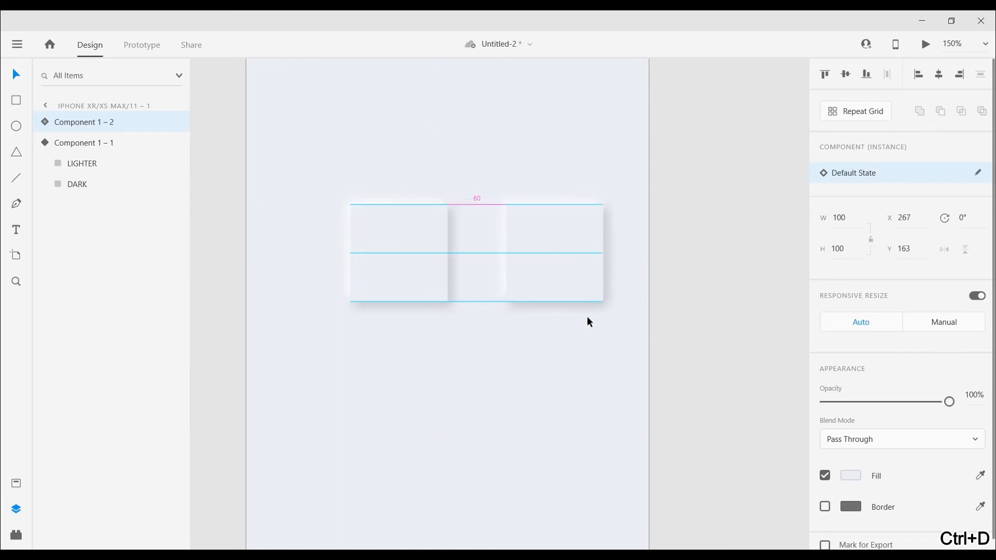
# - Make the duplicated component circular by setting a corner radius of 100 on its LIGHTER and DARK squares
pyautogui.moveTo(546, 360); pyautogui.dragTo(493, 362)
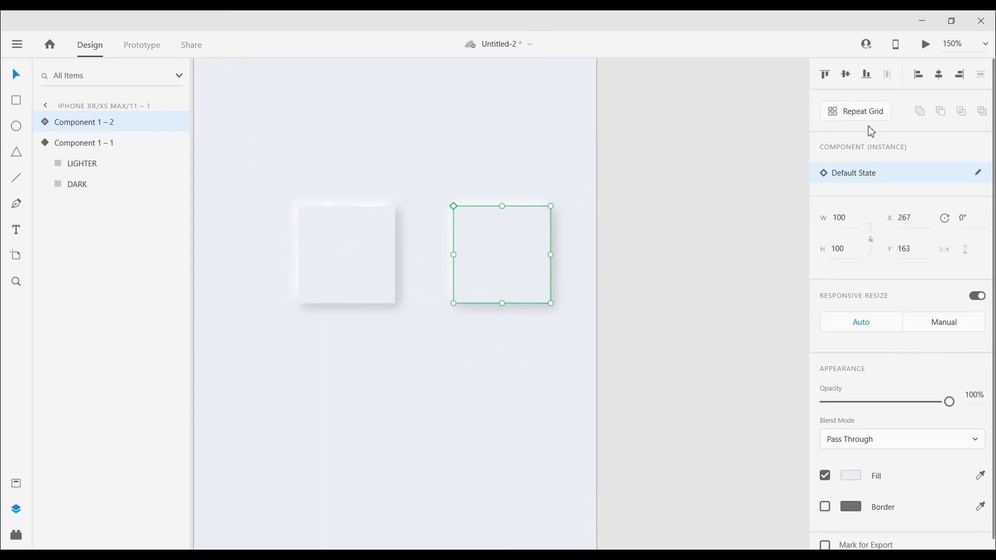
pyautogui.scroll(-1, 898, 361)
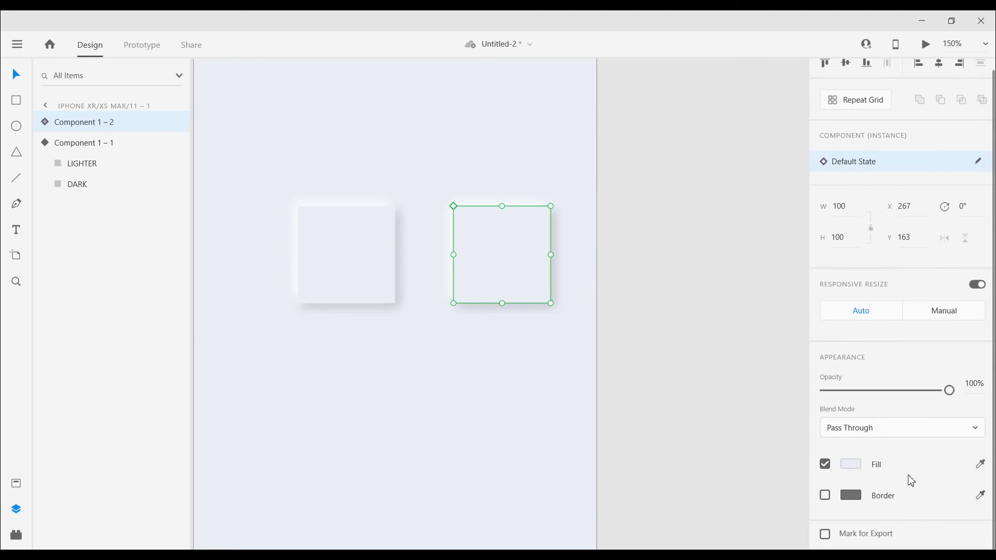
pyautogui.click(46, 122)
pyautogui.click(72, 143)
pyautogui.keyDown('shift'); pyautogui.click(74, 162); pyautogui.keyUp('shift')
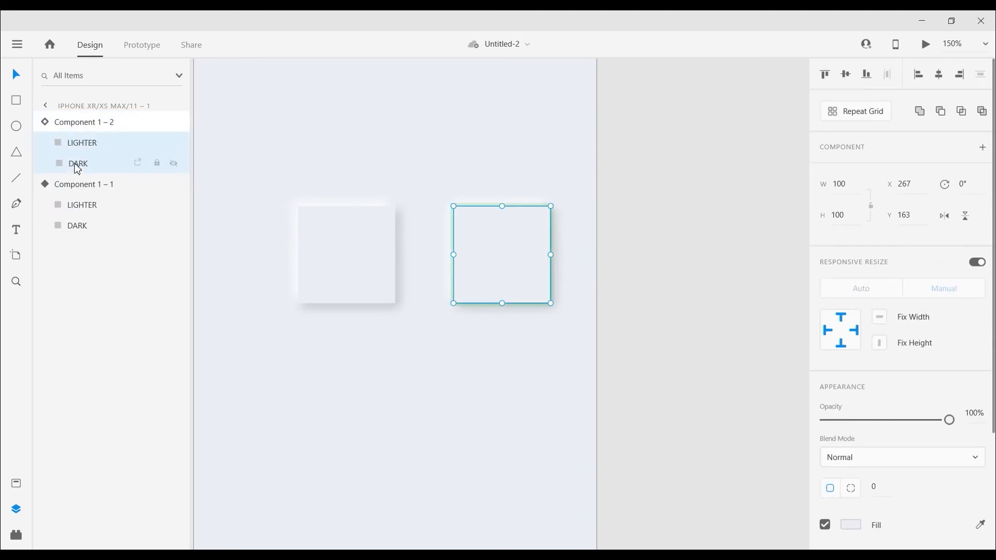
pyautogui.scroll(-3, 882, 442)
pyautogui.click(879, 340)
pyautogui.write('100')
pyautogui.press('Return')
pyautogui.click(786, 402)
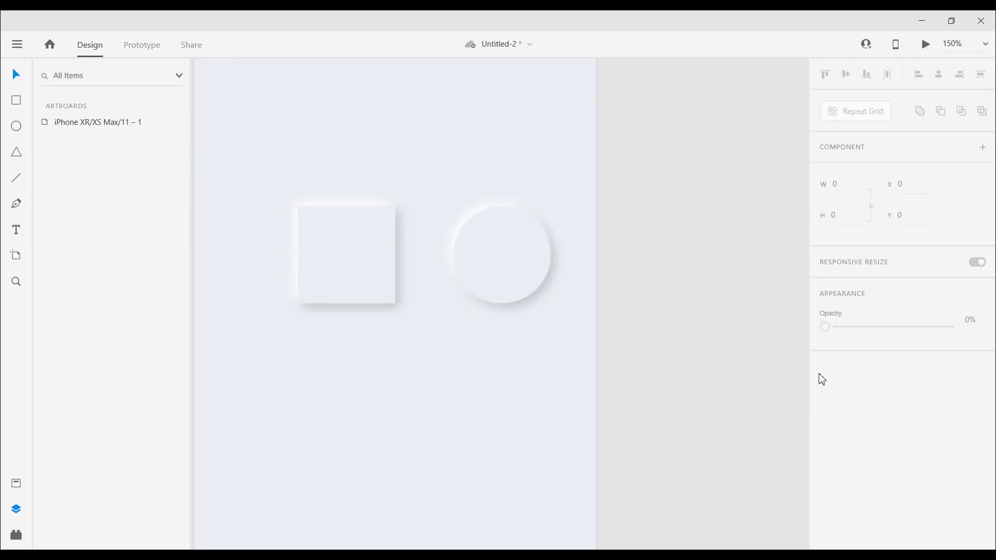
# - Shift the square and circle components together 30 px toward the artboard's left edge and deselect them
pyautogui.click(338, 266)
pyautogui.keyDown('shift'); pyautogui.click(456, 286); pyautogui.keyUp('shift')
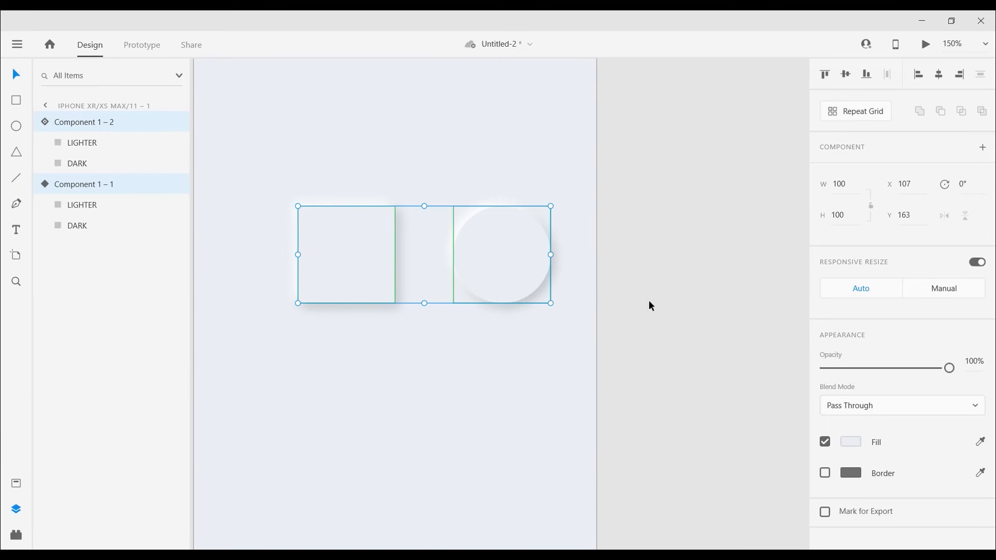
pyautogui.hotkey('shift', 'Left')
pyautogui.hotkey('shift', 'Left')
pyautogui.hotkey('shift', 'Left')
pyautogui.moveTo(269, 329); pyautogui.dragTo(381, 245)
pyautogui.hotkey('ctrl', '+')
pyautogui.click(380, 244)
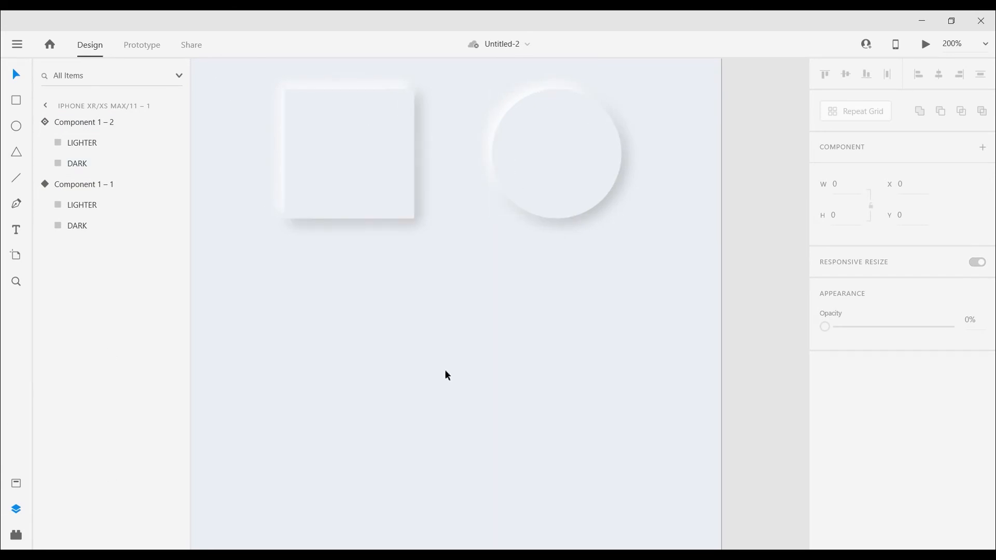
# - Switch to the browser and examine the soft-UI smart home app examples in the abduzeedo.com design trends article
pyautogui.moveTo(377, 447); pyautogui.dragTo(362, 440)
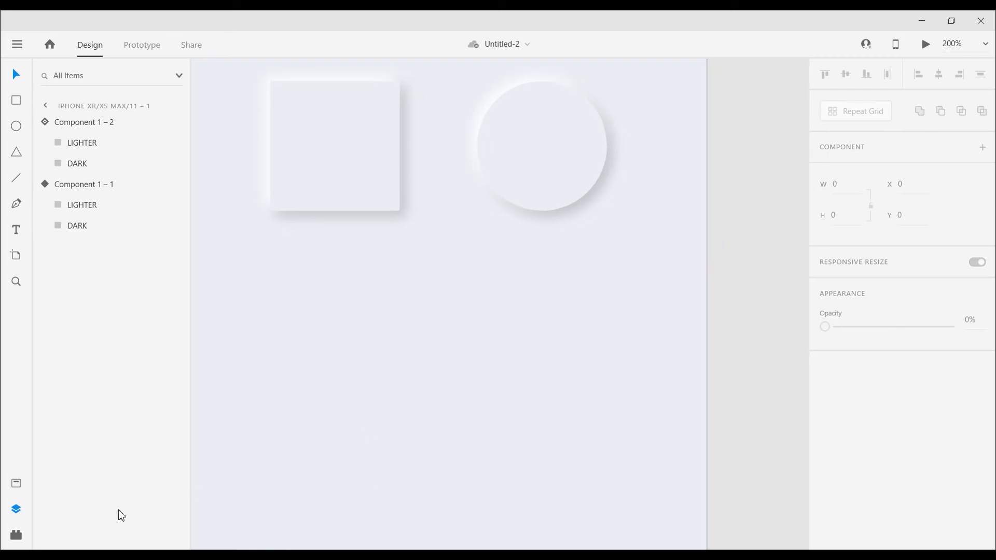
pyautogui.click(118, 554)
pyautogui.scroll(-5, 807, 375)
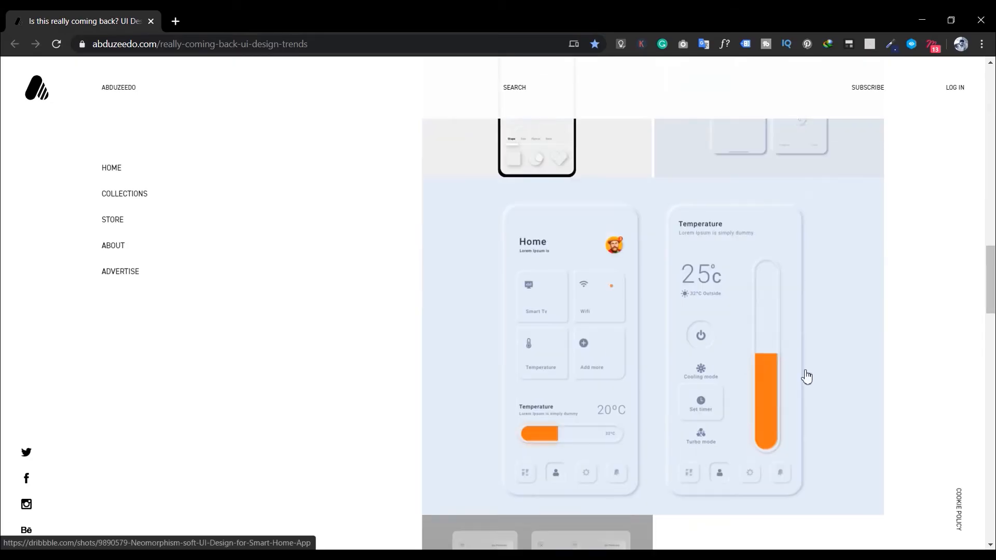
pyautogui.scroll(1, 777, 159)
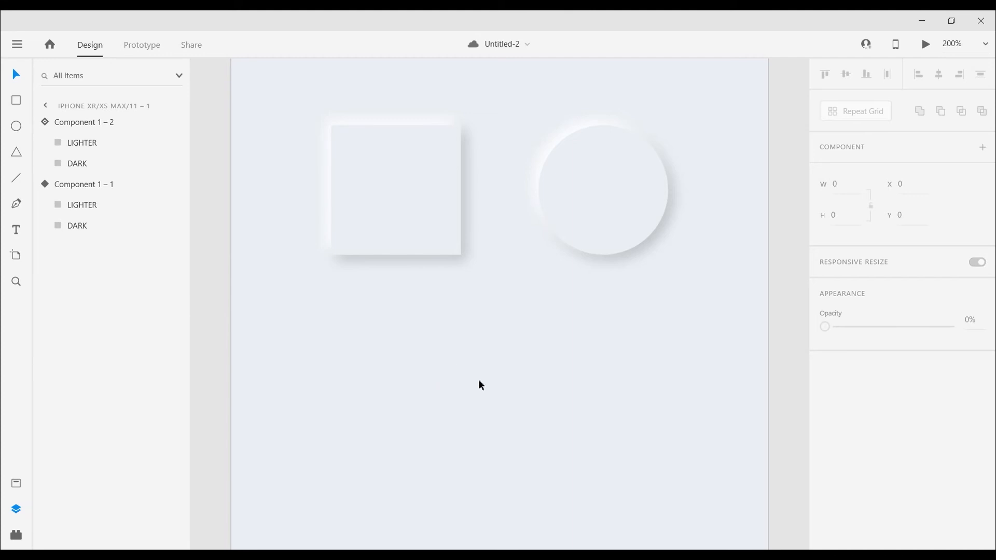
# - Draw a square on the empty artboard area below the square component and set its width and height to 100
pyautogui.moveTo(409, 314); pyautogui.dragTo(367, 291)
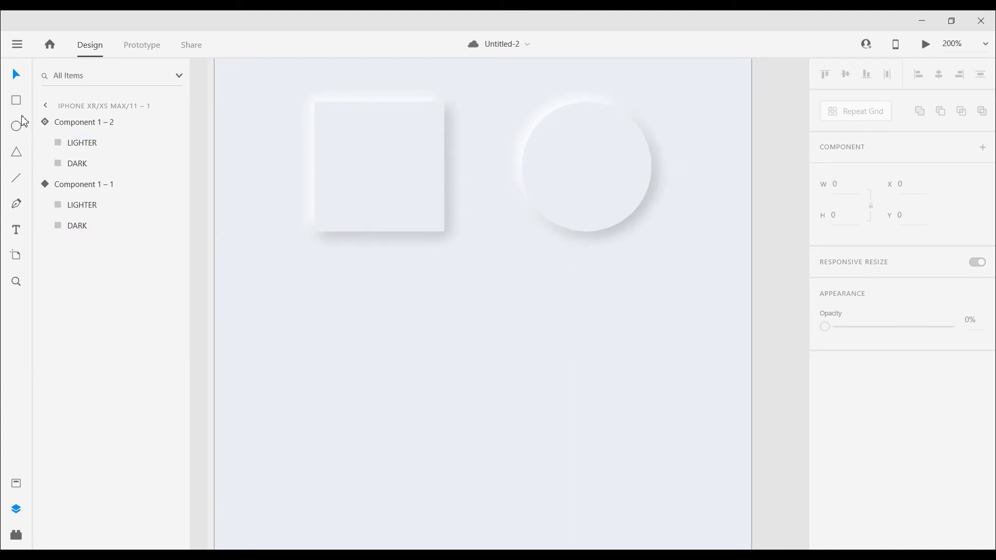
pyautogui.moveTo(331, 315); pyautogui.dragTo(460, 468)
pyautogui.click(858, 182)
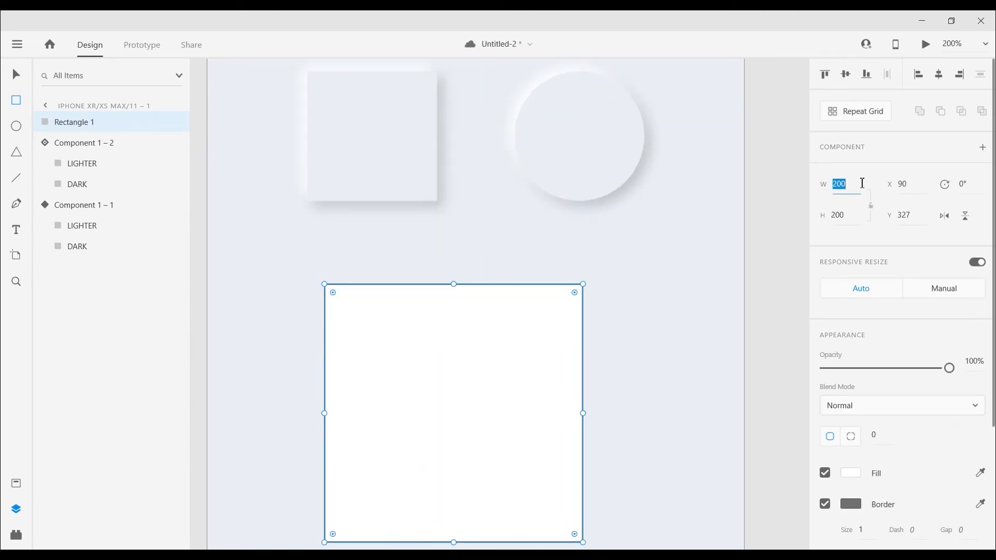
pyautogui.write('100')
pyautogui.press('Tab')
pyautogui.write('100')
pyautogui.press('Return')
pyautogui.press('space')
pyautogui.moveTo(323, 355); pyautogui.dragTo(362, 269)
pyautogui.press('space')
pyautogui.moveTo(451, 293); pyautogui.dragTo(435, 306)
# - Turn off the new square's fill and set its border size to 5
pyautogui.scroll(-3, 892, 435)
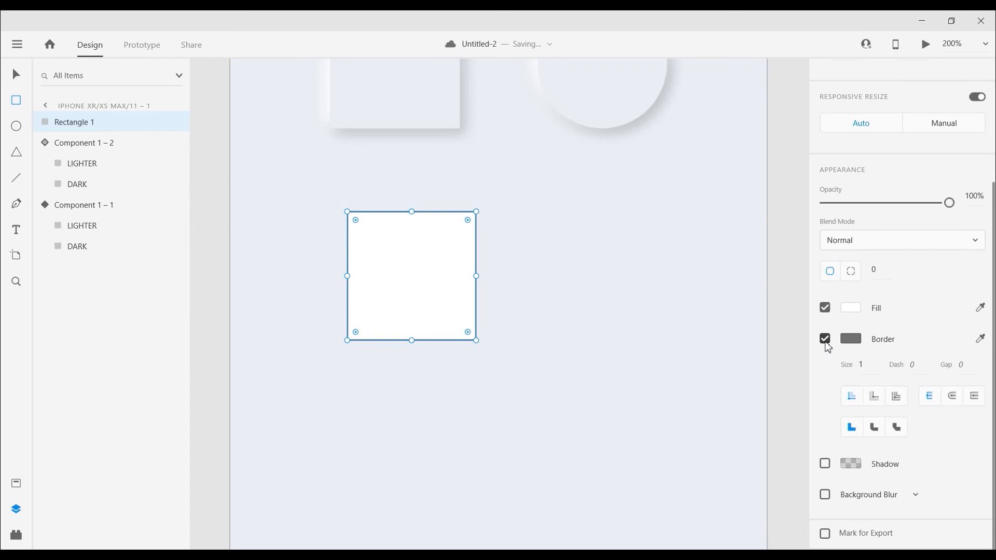
pyautogui.click(826, 309)
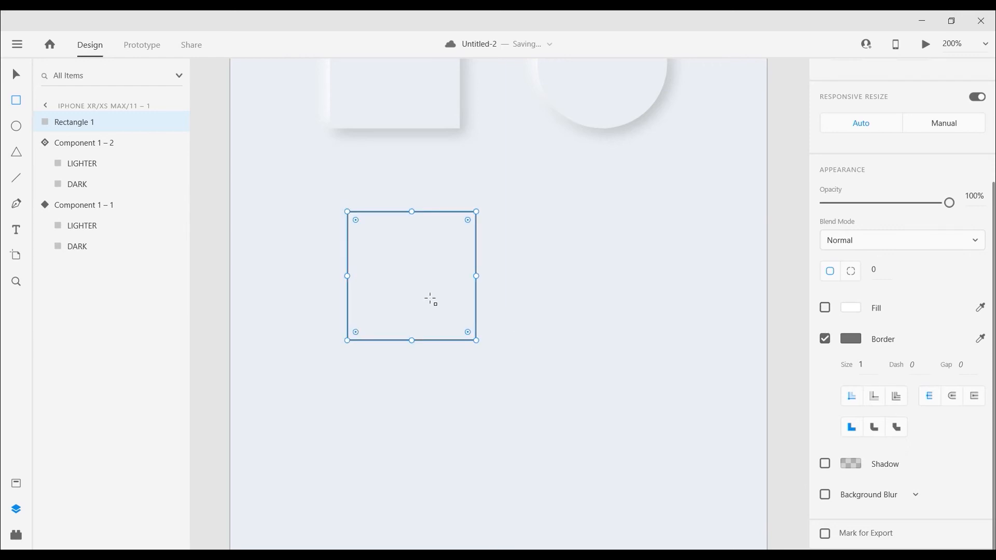
pyautogui.click(852, 340)
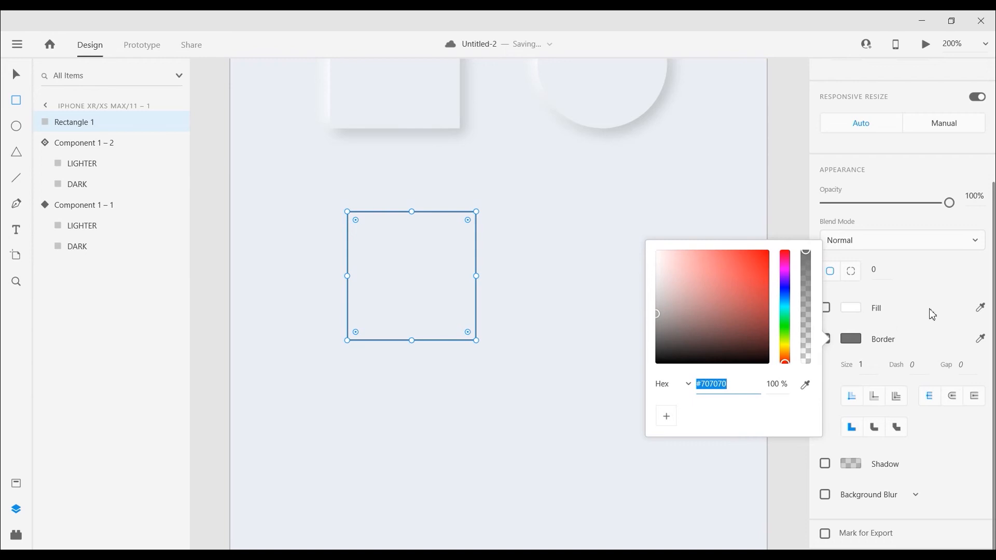
pyautogui.click(870, 365)
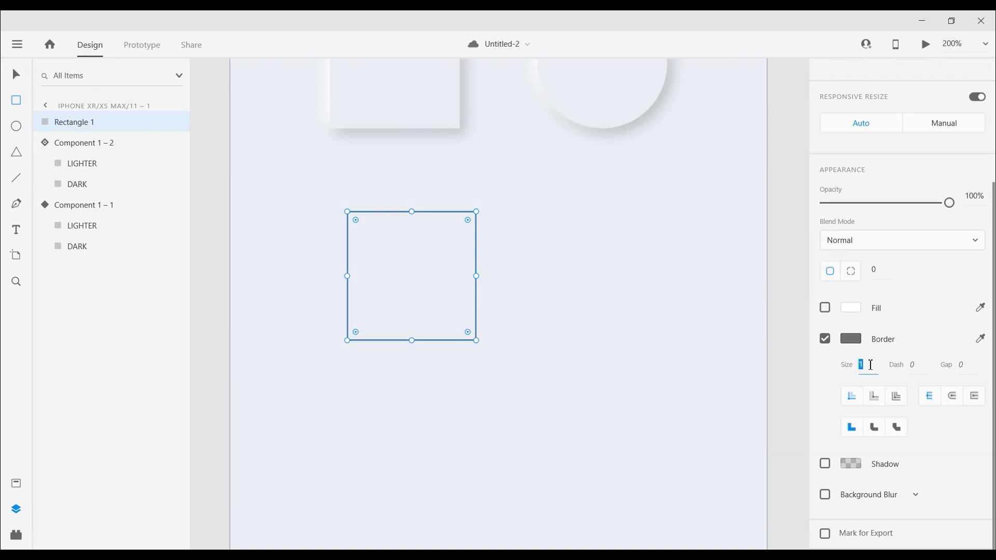
pyautogui.hotkey('shift', 'Up')
pyautogui.hotkey('shift', 'Up')
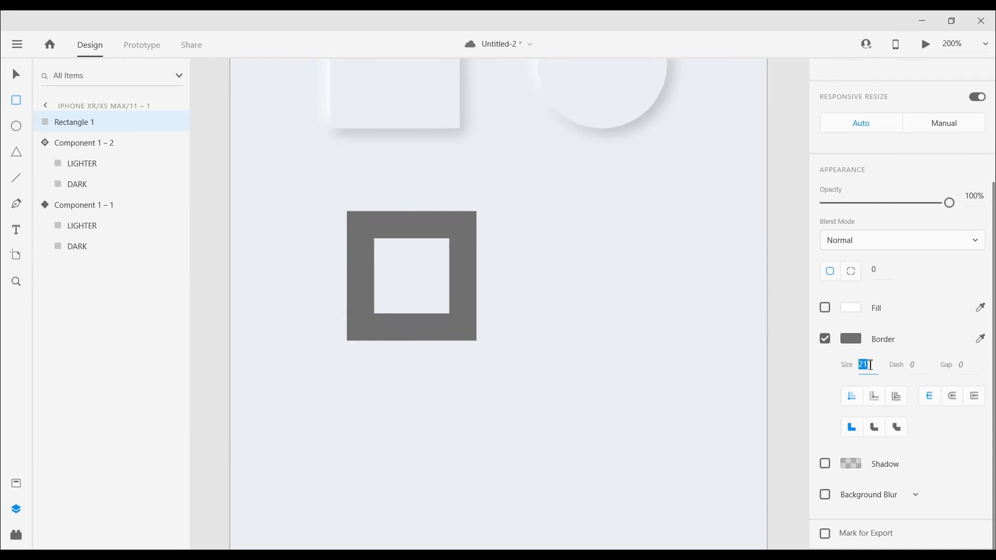
pyautogui.hotkey('shift', 'Down')
pyautogui.hotkey('shift', 'Down')
pyautogui.press('Up')
pyautogui.press('Up')
pyautogui.press('Up')
pyautogui.press('Up')
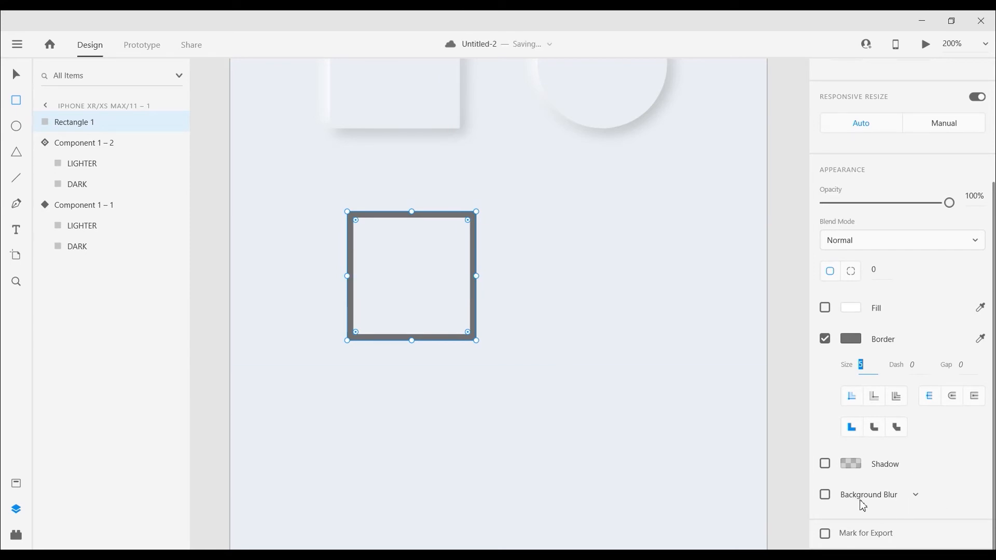
# - Apply an Object Blur with an amount of 5 to the bordered square
pyautogui.click(887, 500)
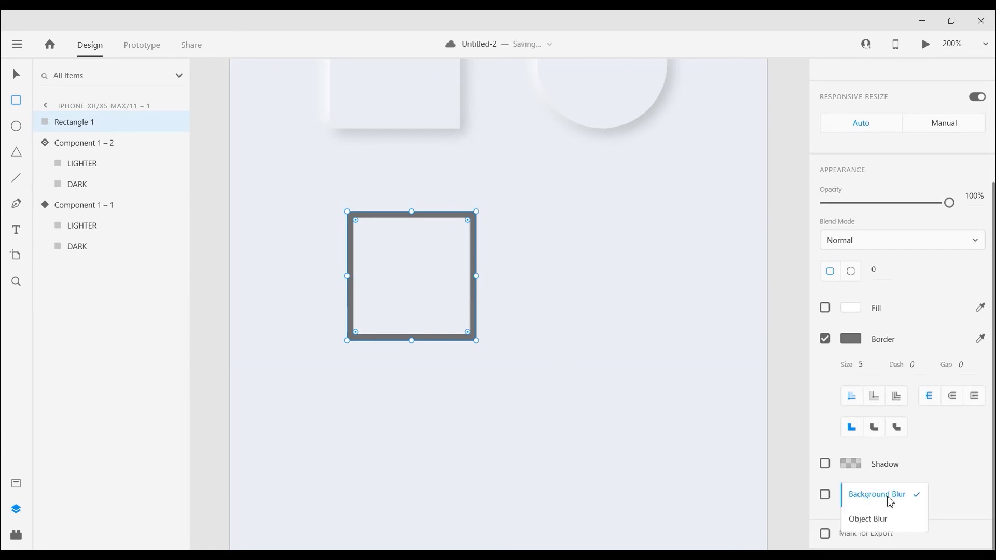
pyautogui.click(882, 526)
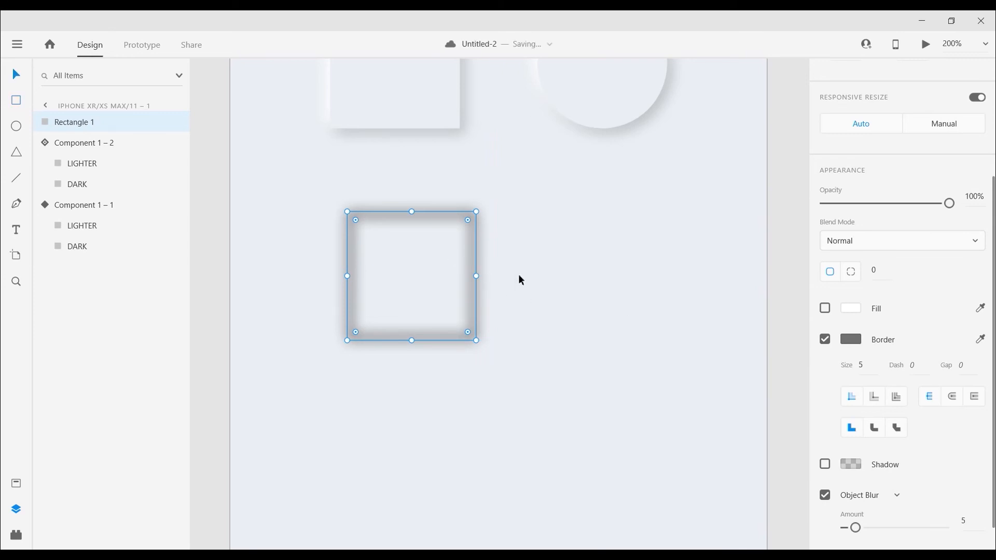
pyautogui.press('Escape')
# - Duplicate the blurred square, move the copy horizontally to X 230, and deselect it
pyautogui.click(476, 255)
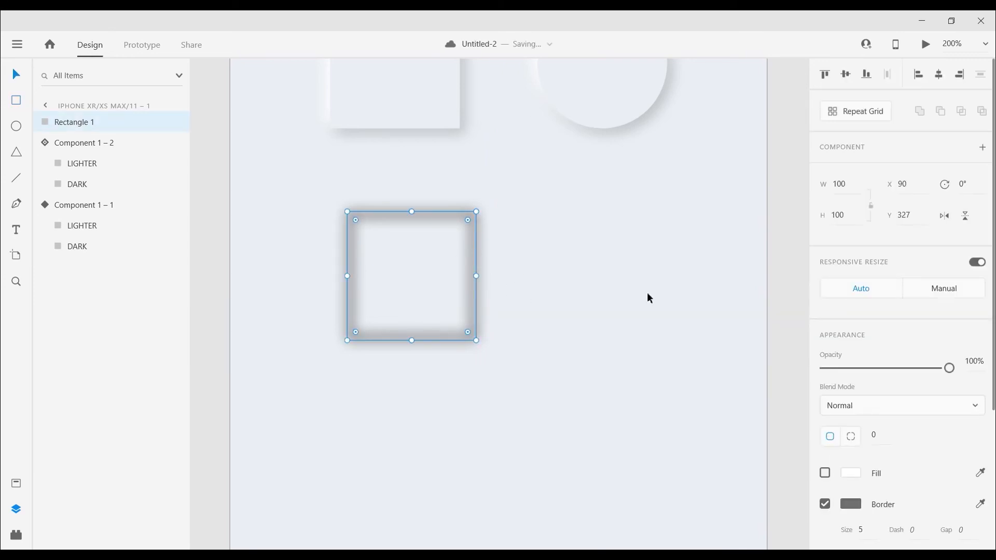
pyautogui.hotkey('ctrl', 'd')
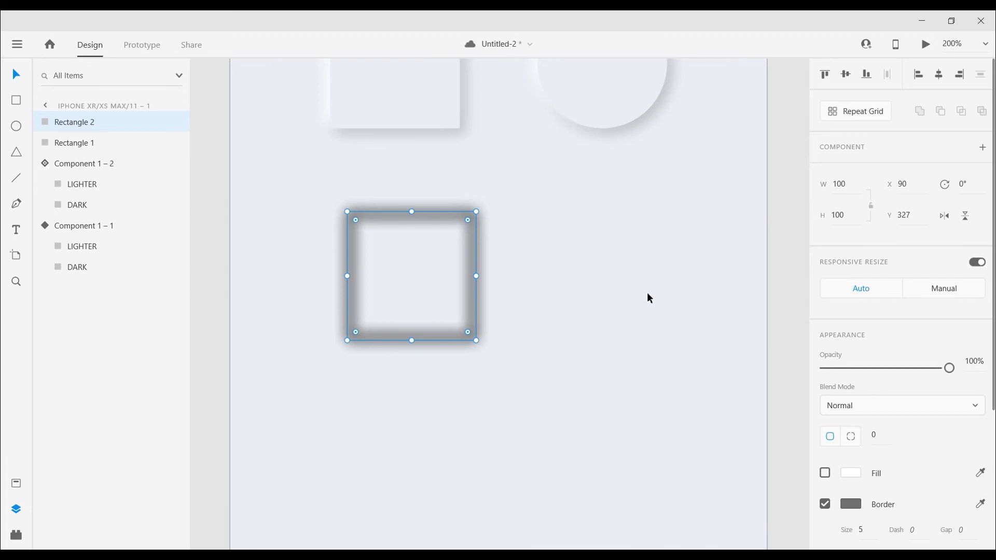
pyautogui.hotkey('shift', 'Right')
pyautogui.hotkey('shift', 'Right')
pyautogui.hotkey('shift', 'Right')
pyautogui.hotkey('shift', 'Right')
pyautogui.hotkey('shift', 'Right')
pyautogui.hotkey('shift', 'Right')
pyautogui.hotkey('shift', 'Right')
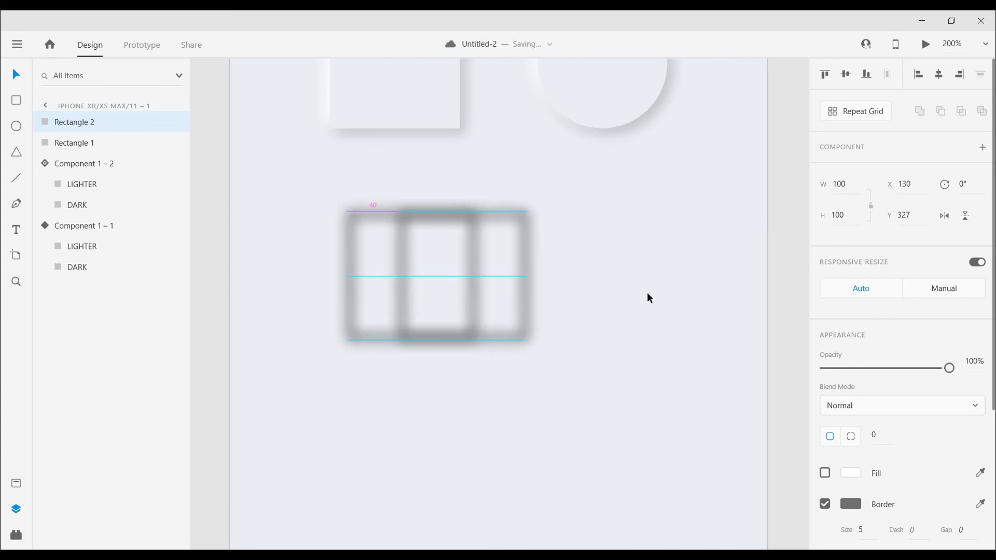
pyautogui.hotkey('shift', 'Right')
pyautogui.hotkey('shift', 'Right')
pyautogui.hotkey('shift', 'Right')
pyautogui.hotkey('shift', 'Right')
pyautogui.hotkey('shift', 'Right')
pyautogui.hotkey('shift', 'Right')
pyautogui.hotkey('shift', 'Right')
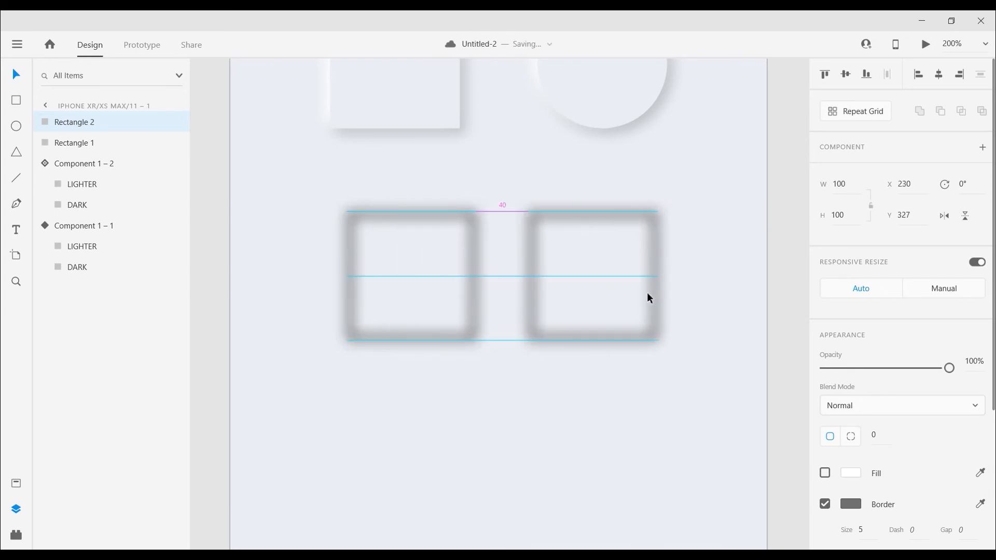
pyautogui.click(574, 413)
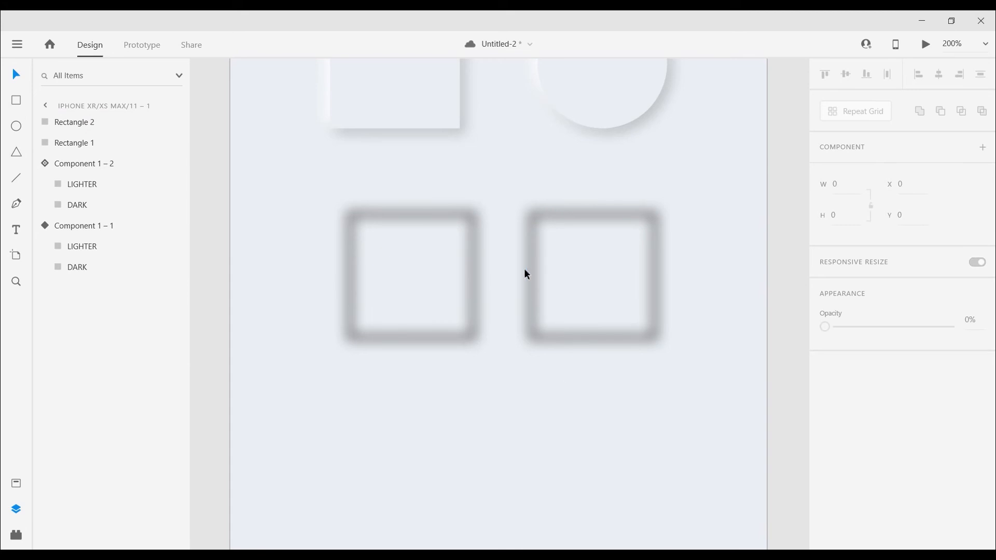
# - Move the original blurred square 20 px toward its copy, to X 110
pyautogui.click(477, 287)
pyautogui.hotkey('shift', 'Right')
pyautogui.hotkey('shift', 'Right')
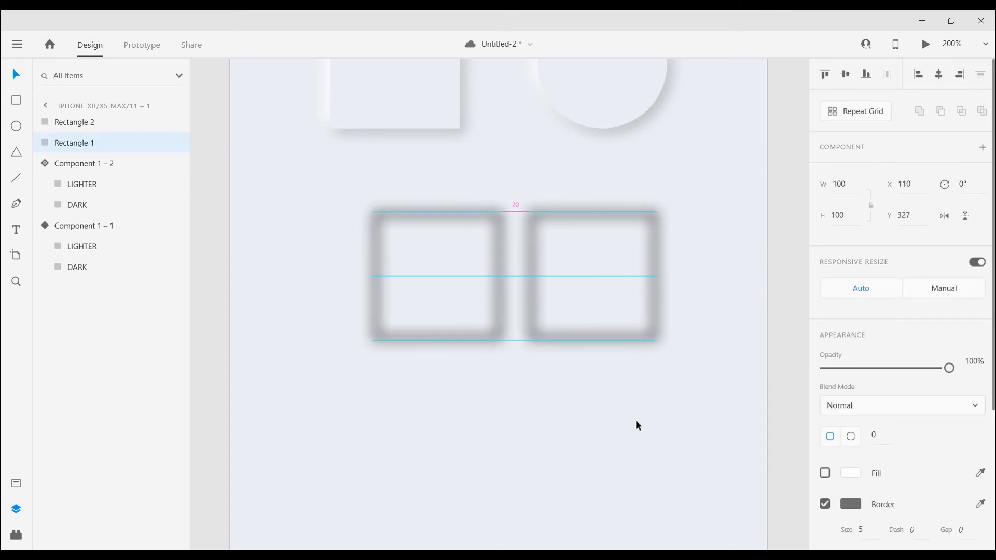
# - Shift both blurred squares together 50 px toward the artboard's right edge and deselect them
pyautogui.click(344, 391)
pyautogui.moveTo(344, 383); pyautogui.dragTo(772, 249)
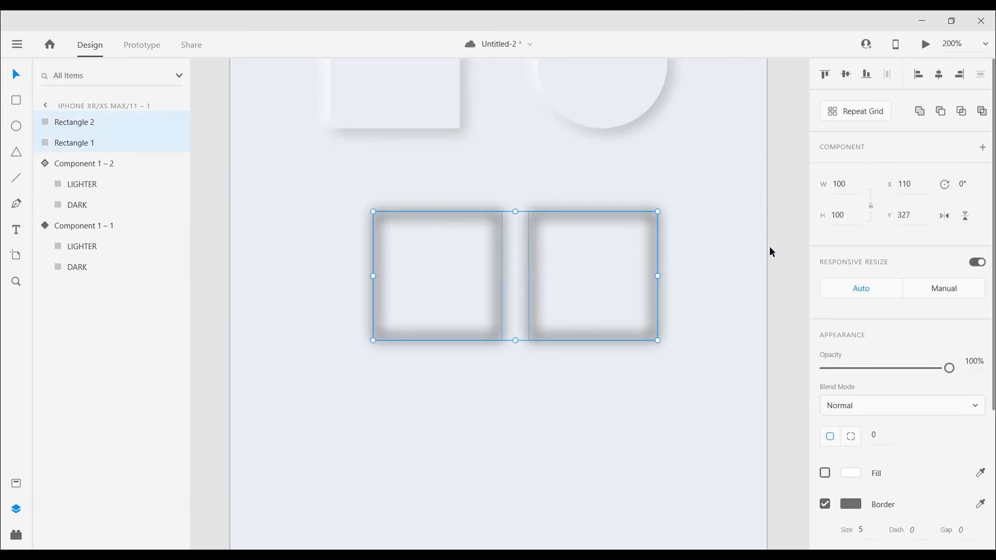
pyautogui.hotkey('shift', 'Right')
pyautogui.hotkey('shift', 'Right')
pyautogui.hotkey('shift', 'Right')
pyautogui.hotkey('shift', 'Right')
pyautogui.hotkey('shift', 'Right')
pyautogui.hotkey('shift', 'Right')
pyautogui.click(678, 371)
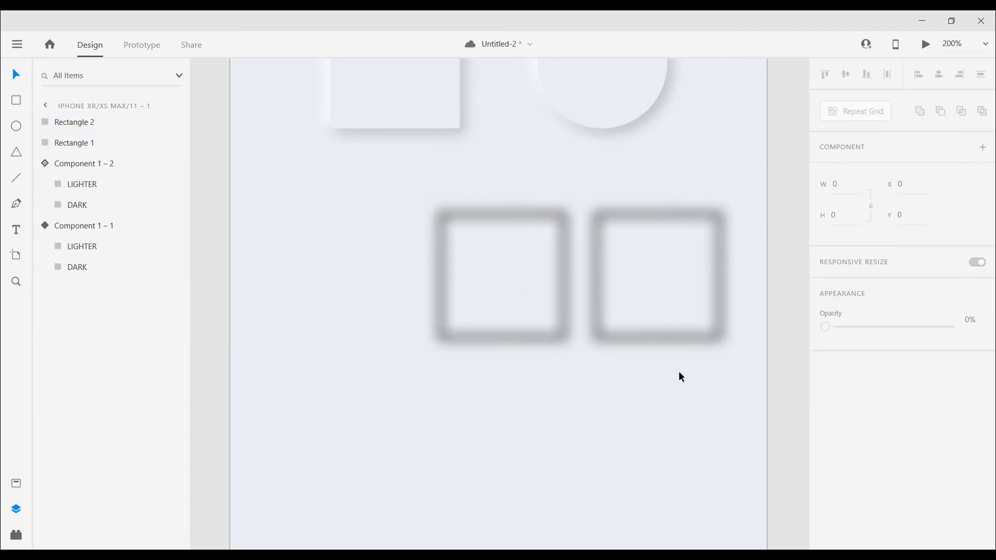
# - Change the border color of the right-hand blurred square to white
pyautogui.click(677, 338)
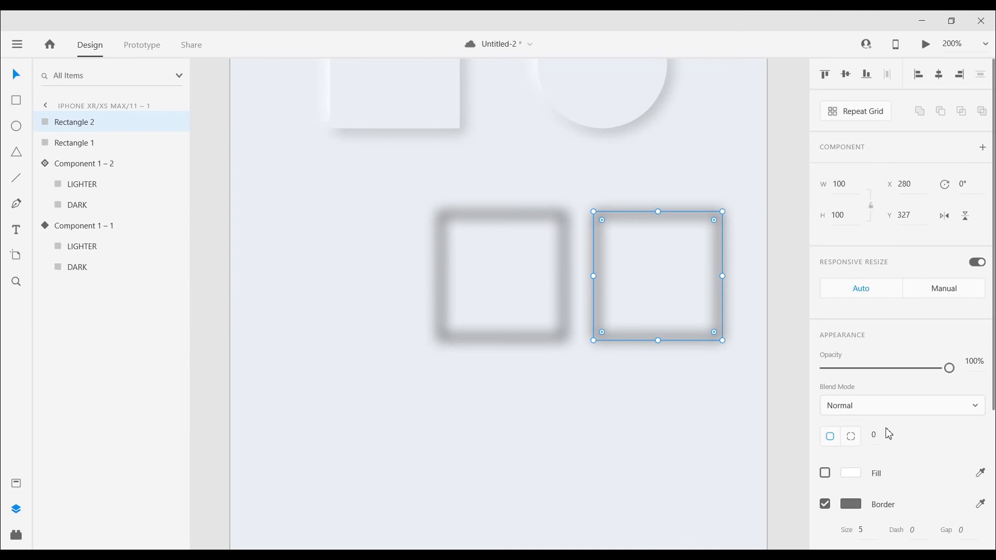
pyautogui.scroll(-4, 889, 441)
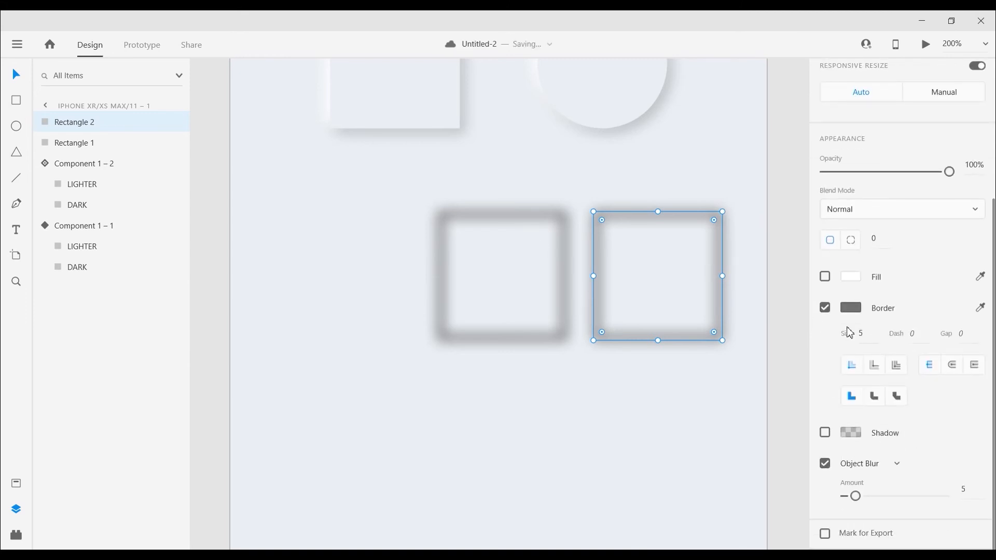
pyautogui.click(850, 308)
pyautogui.click(682, 248)
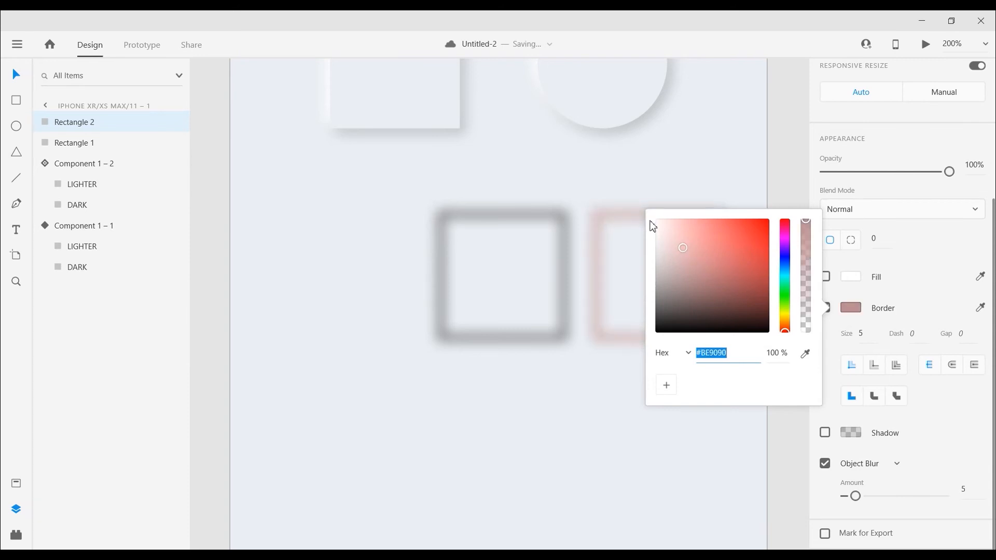
pyautogui.click(715, 179)
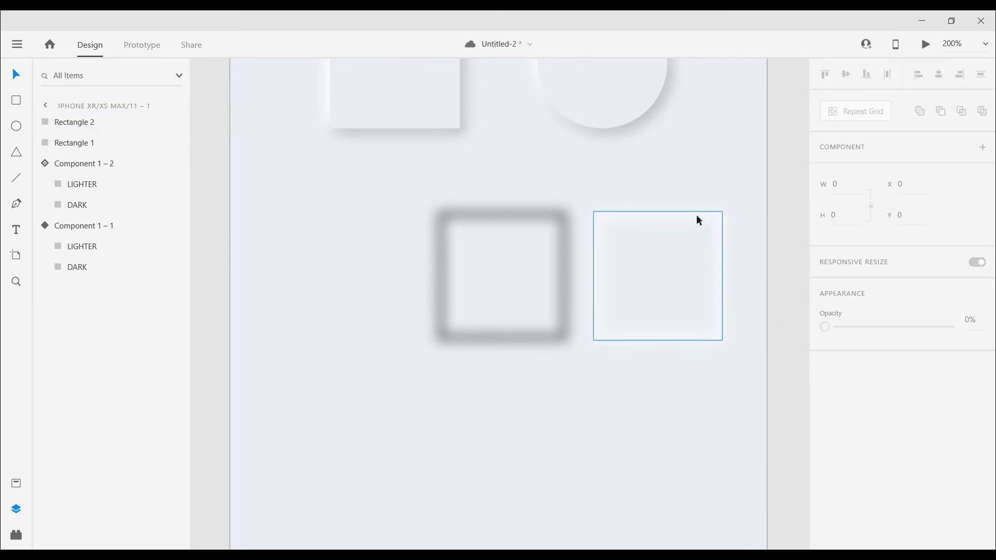
pyautogui.click(698, 220)
pyautogui.scroll(-4, 951, 456)
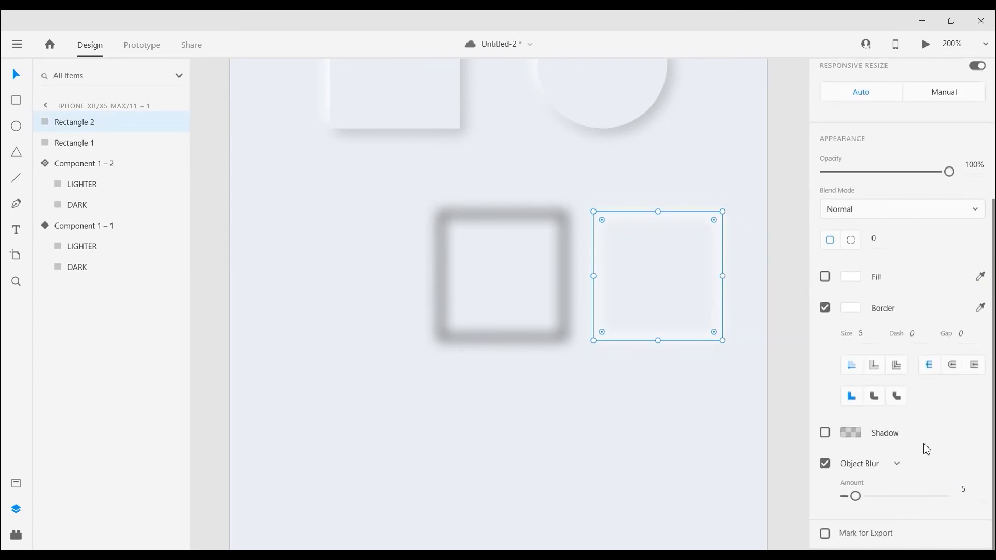
pyautogui.click(663, 406)
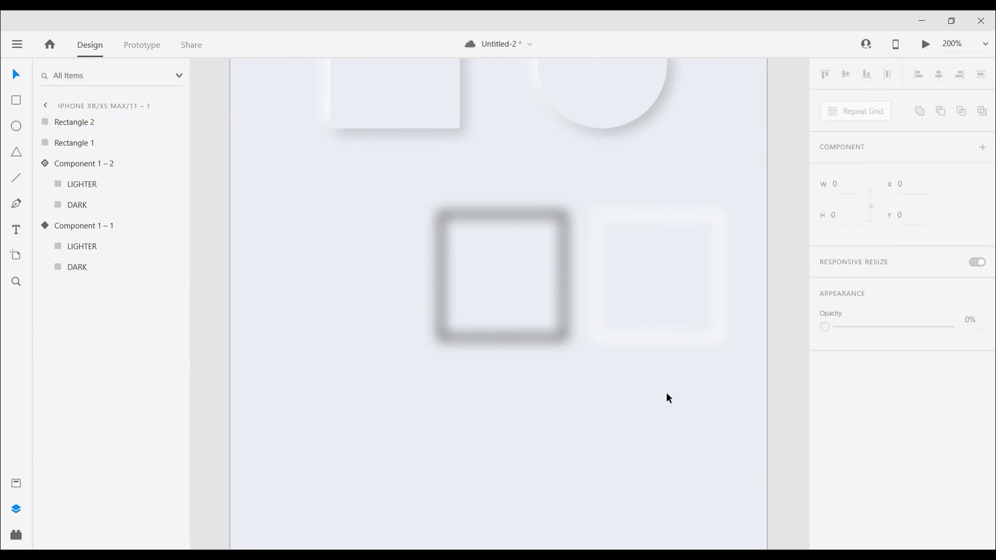
# - Copy and paste the dark blurred square and move the copy horizontally to X 40, left of the original
pyautogui.click(539, 220)
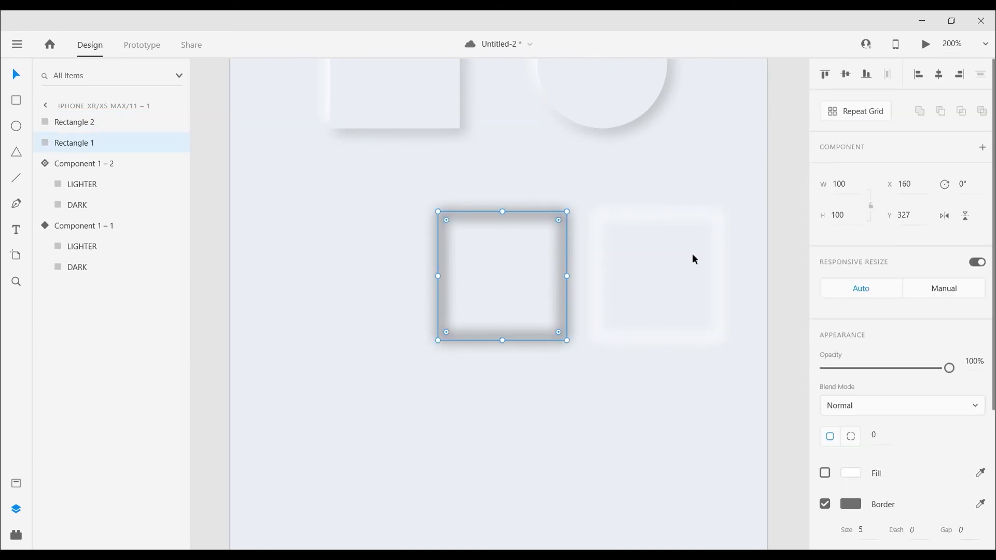
pyautogui.hotkey('ctrl', 'c')
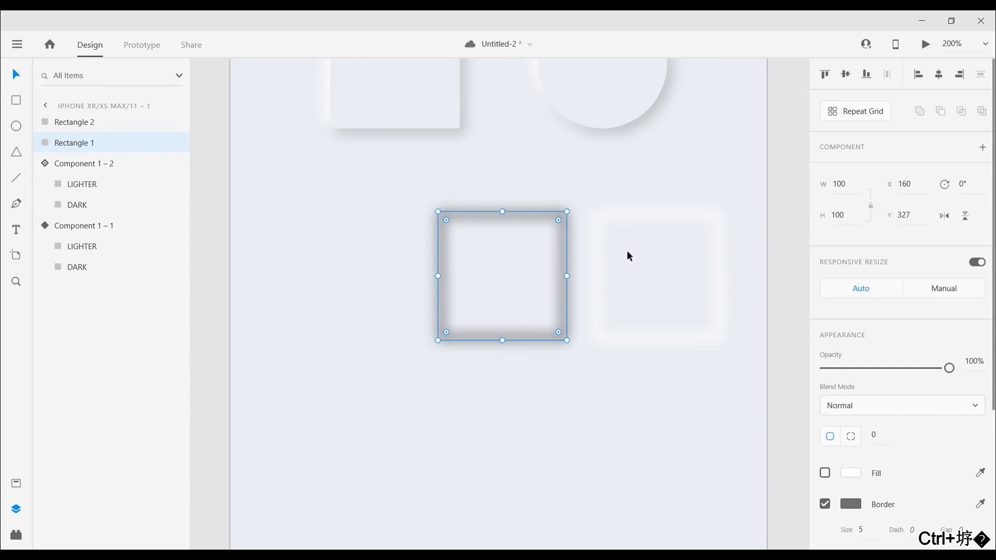
pyautogui.hotkey('ctrl', 'v')
pyautogui.hotkey('shift', 'Left')
pyautogui.hotkey('shift', 'Left')
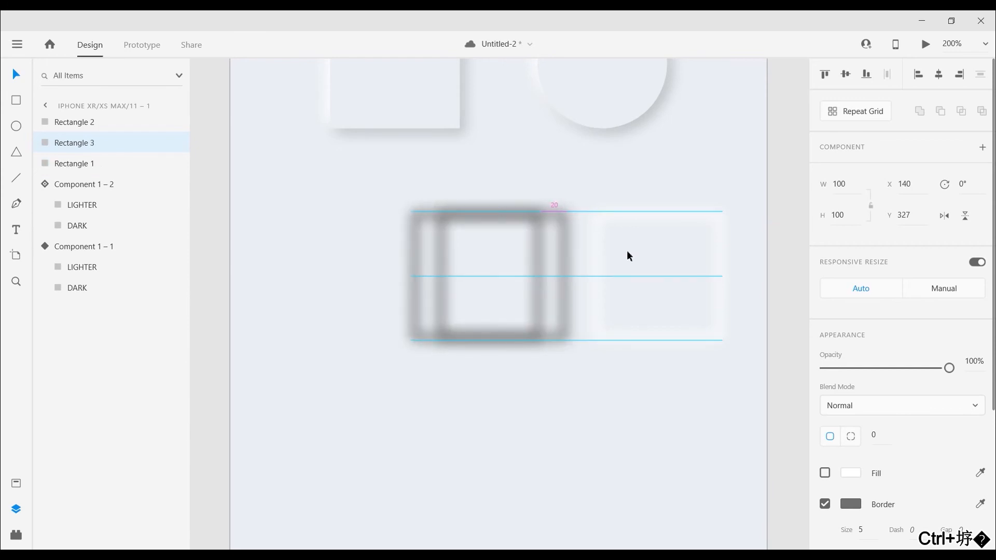
pyautogui.hotkey('shift', 'Left')
pyautogui.hotkey('shift', 'Left')
pyautogui.hotkey('shift', 'Left')
pyautogui.hotkey('shift', 'Left')
pyautogui.hotkey('shift', 'Left')
pyautogui.hotkey('shift', 'Left')
pyautogui.hotkey('shift', 'Left')
pyautogui.hotkey('shift', 'Left')
pyautogui.hotkey('shift', 'Left')
pyautogui.hotkey('shift', 'Left')
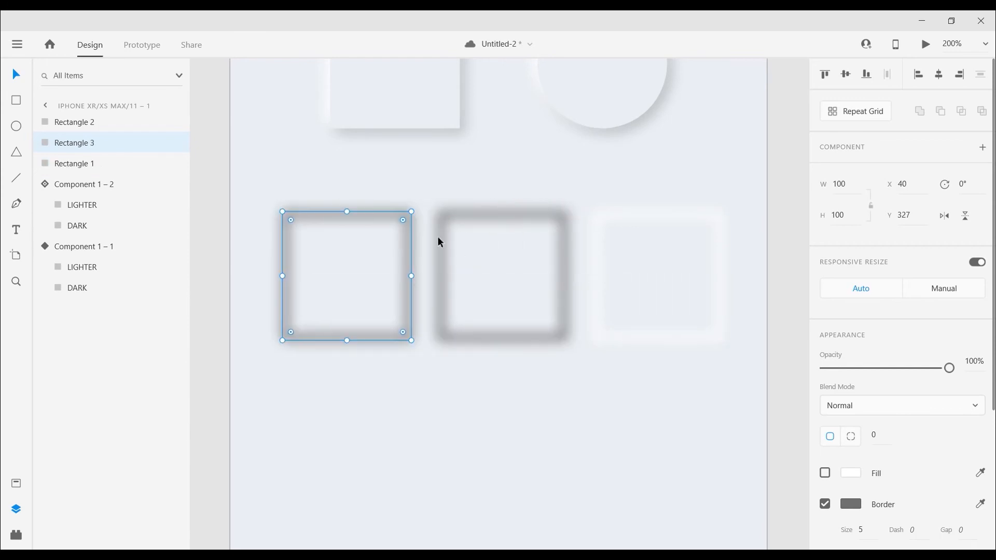
# - Turn off the Object Blur and the border on the leftmost square copy
pyautogui.scroll(-4, 955, 480)
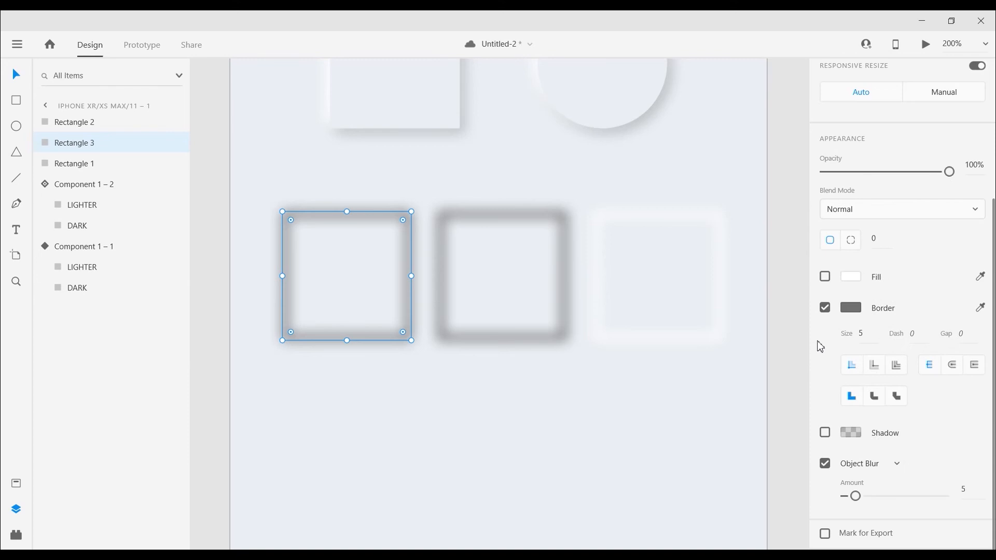
pyautogui.click(825, 465)
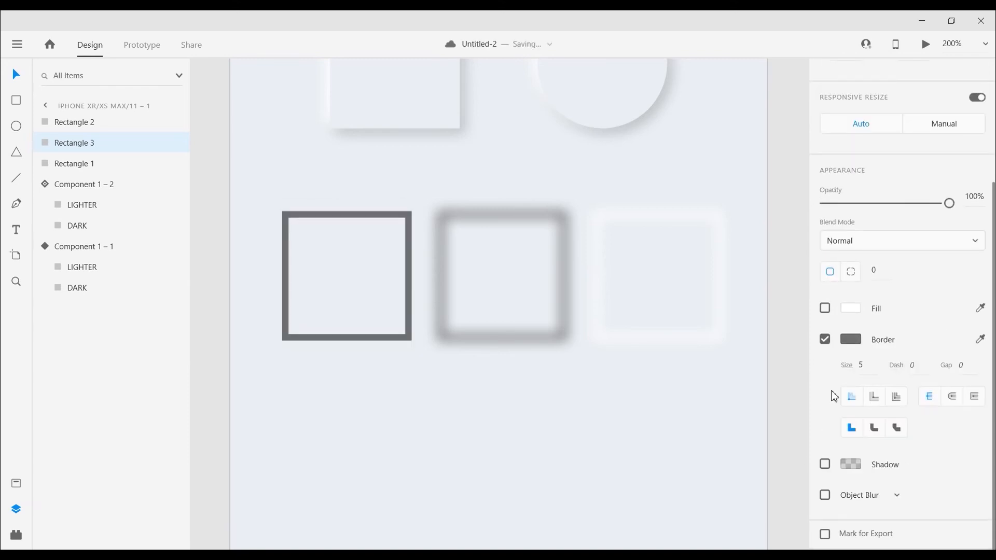
pyautogui.click(829, 344)
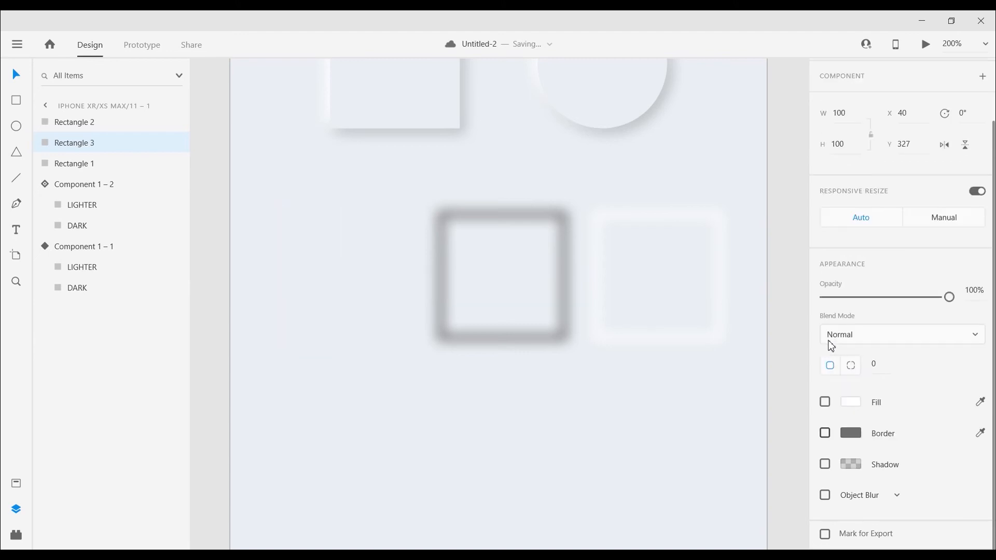
# - Fill the leftmost square with solid red #FF0000 and keep it selected
pyautogui.click(848, 404)
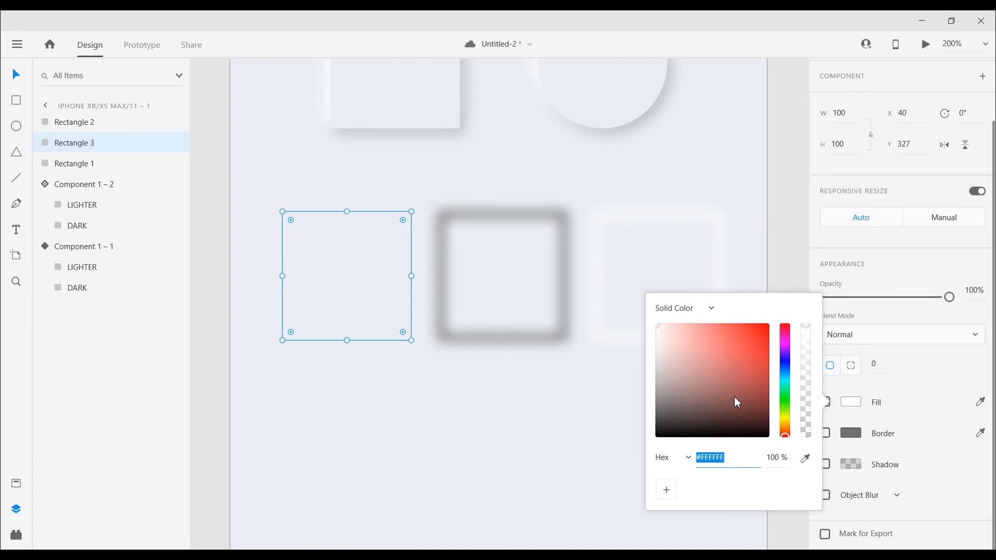
pyautogui.moveTo(727, 393); pyautogui.dragTo(766, 261)
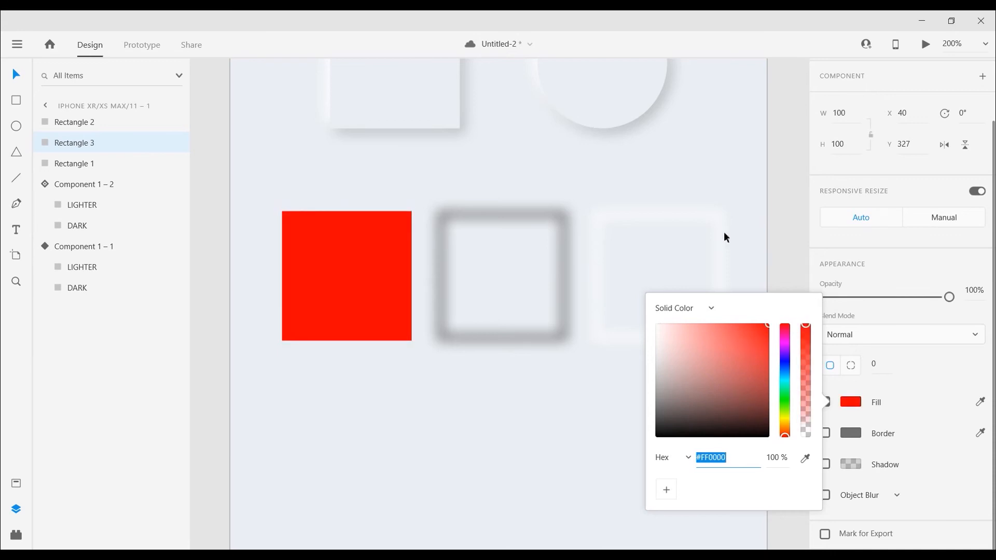
pyautogui.click(852, 405)
pyautogui.click(854, 407)
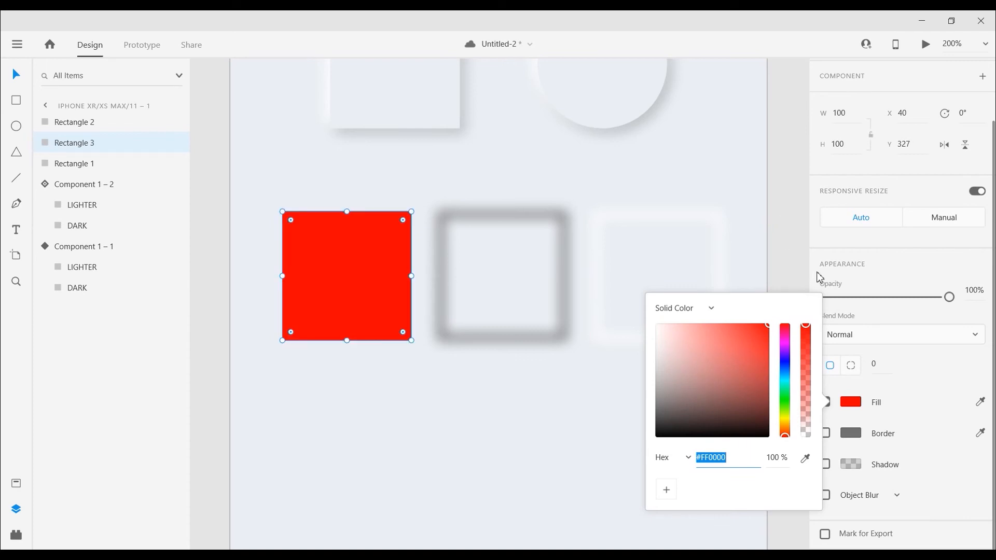
pyautogui.click(780, 223)
pyautogui.click(397, 260)
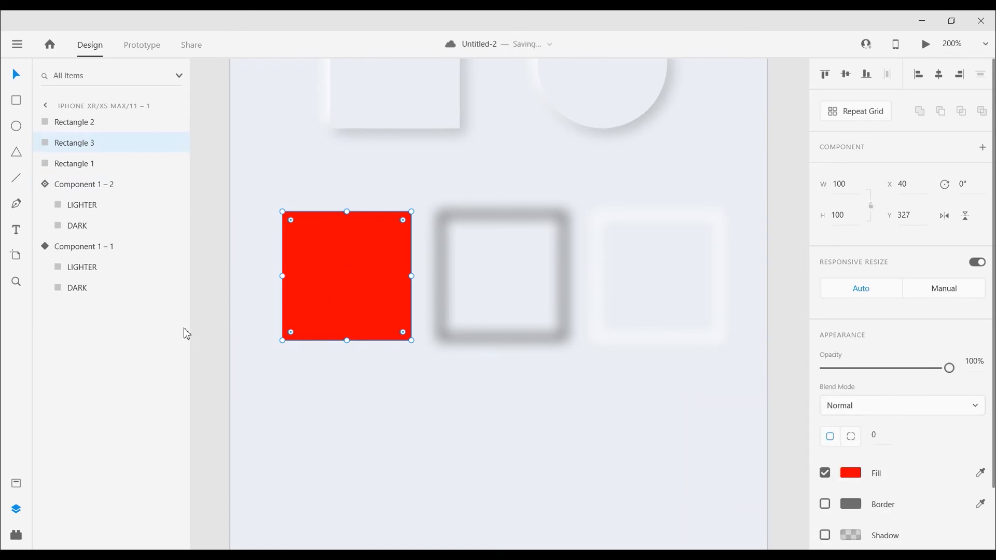
# - Rename the layer of the gray blurred square in the middle as "dark"
pyautogui.click(440, 220)
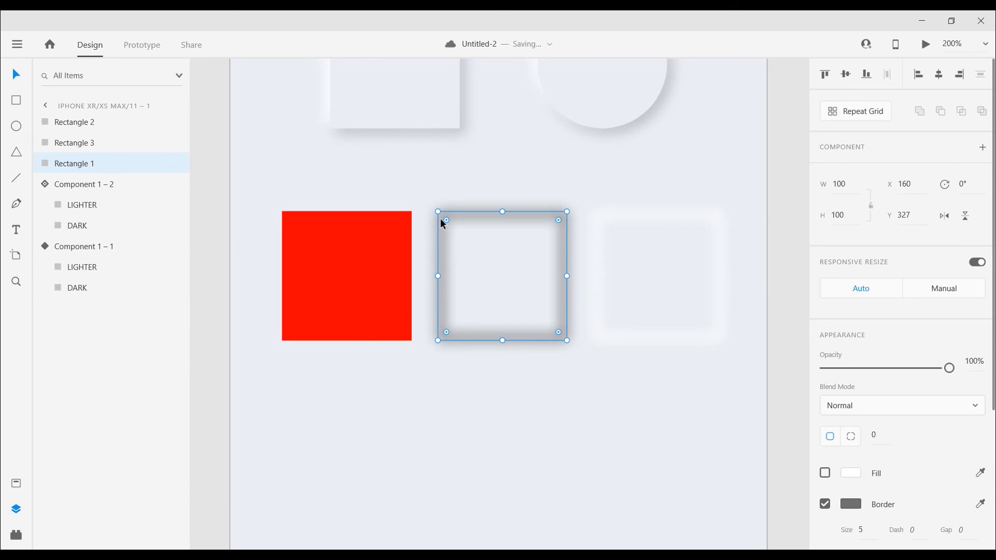
pyautogui.doubleClick(80, 164)
pyautogui.press('BackSpace')
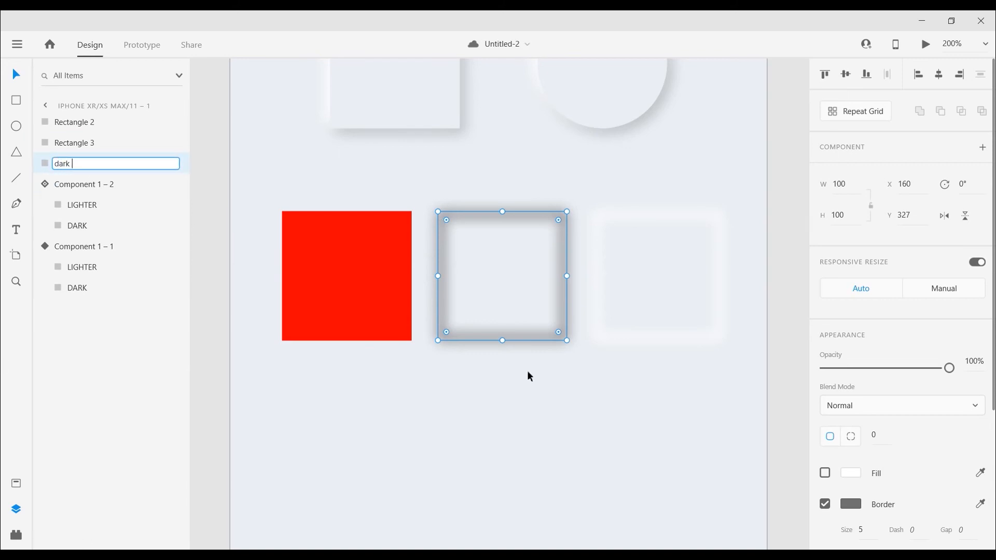
pyautogui.write('dark')
pyautogui.press('Return')
# - Rename the layer of the white blurred square as "light"
pyautogui.click(620, 218)
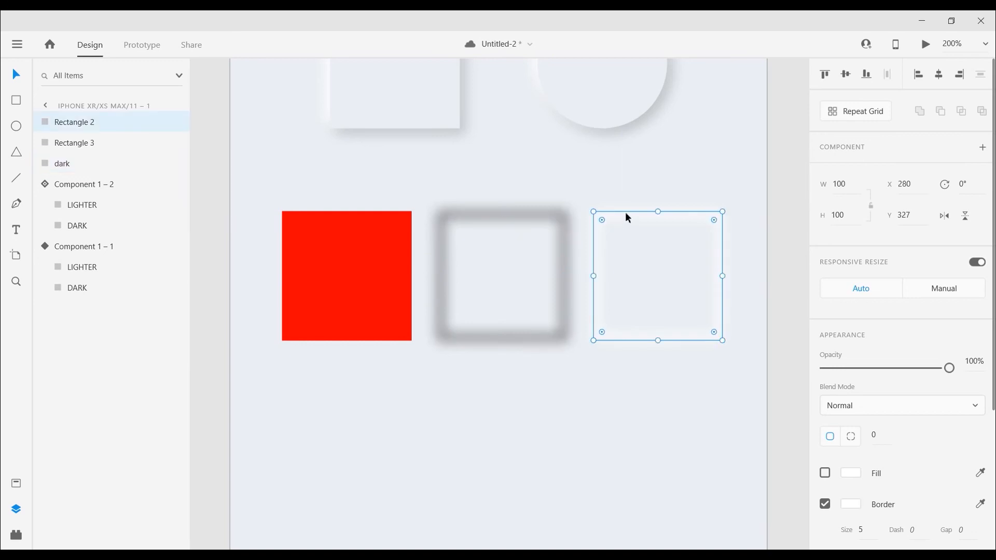
pyautogui.doubleClick(89, 122)
pyautogui.press('BackSpace')
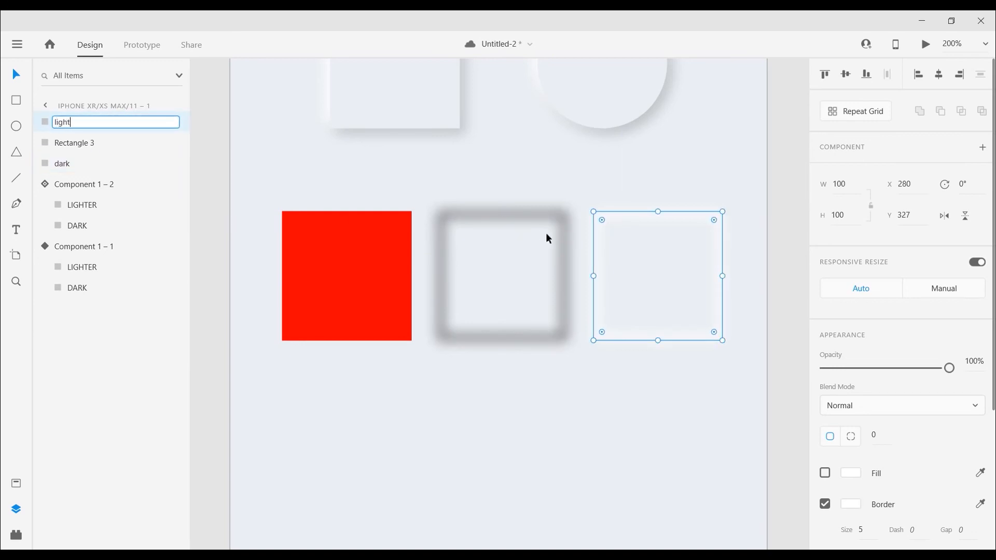
pyautogui.press('Return')
# - Rename the layer of the red square as "mask" and clear the selection
pyautogui.click(375, 279)
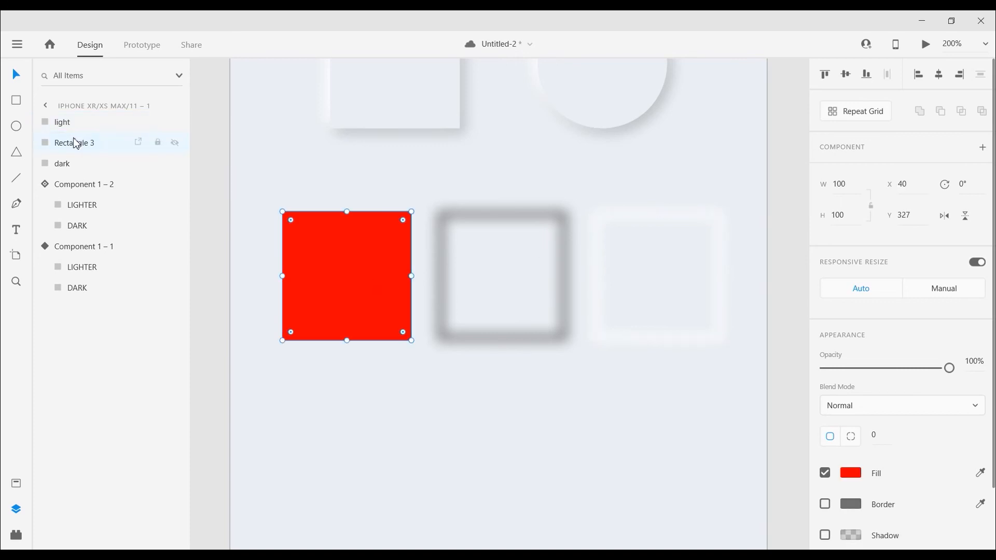
pyautogui.doubleClick(77, 144)
pyautogui.press('BackSpace')
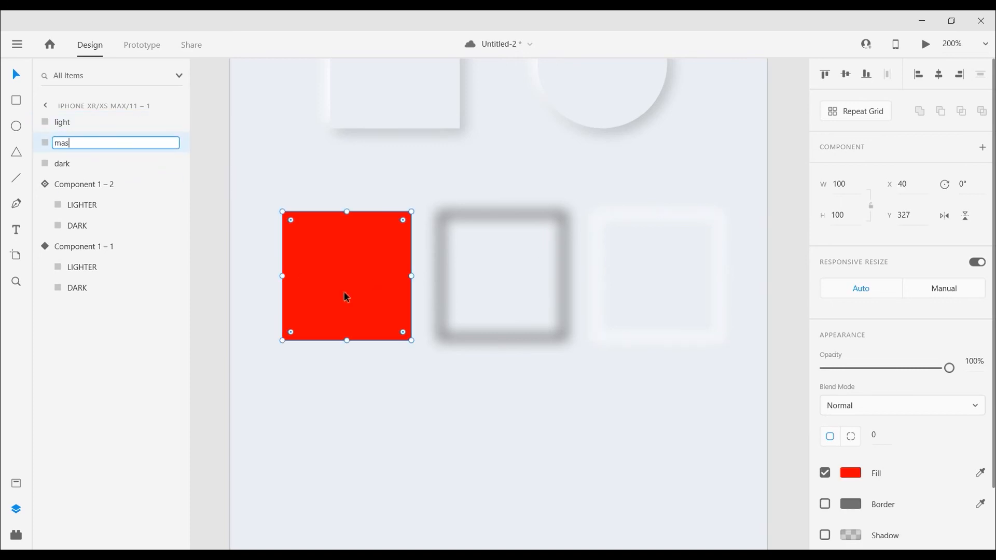
pyautogui.press('Return')
pyautogui.click(263, 481)
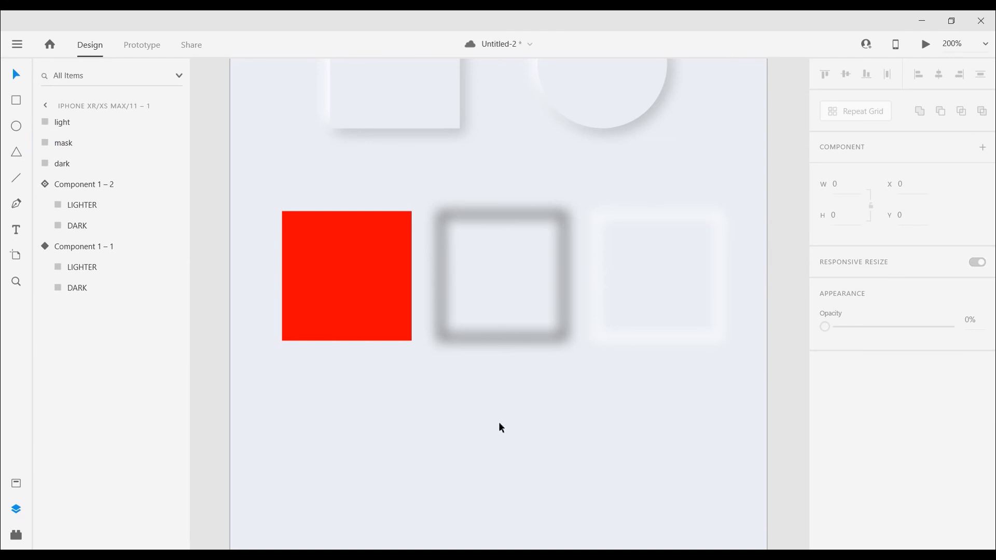
# - Reorder the layers so that mask sits above light at the head of the stack
pyautogui.click(662, 218)
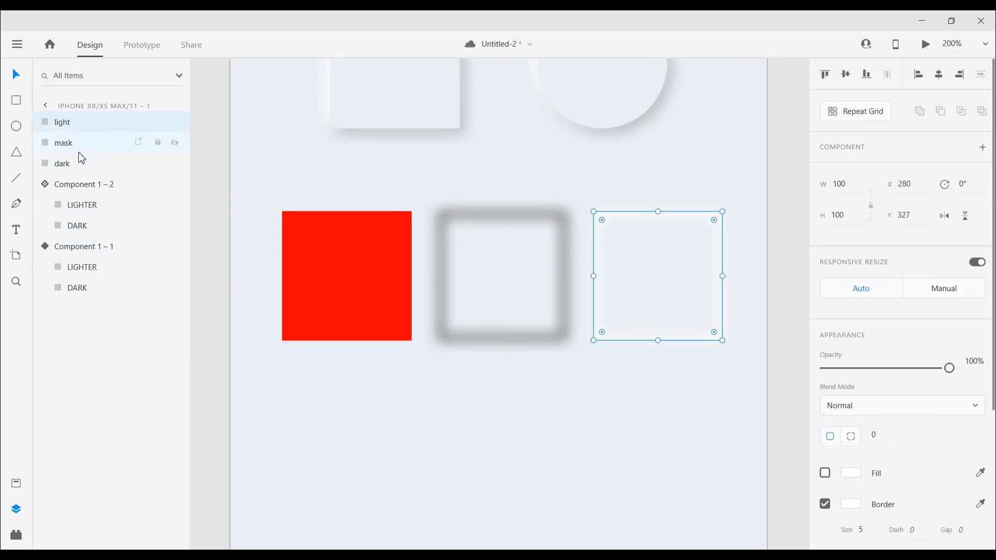
pyautogui.moveTo(73, 145); pyautogui.dragTo(84, 121)
pyautogui.click(585, 227)
# - Move the light square horizontally to X 160 so it lies exactly over the dark square
pyautogui.click(613, 219)
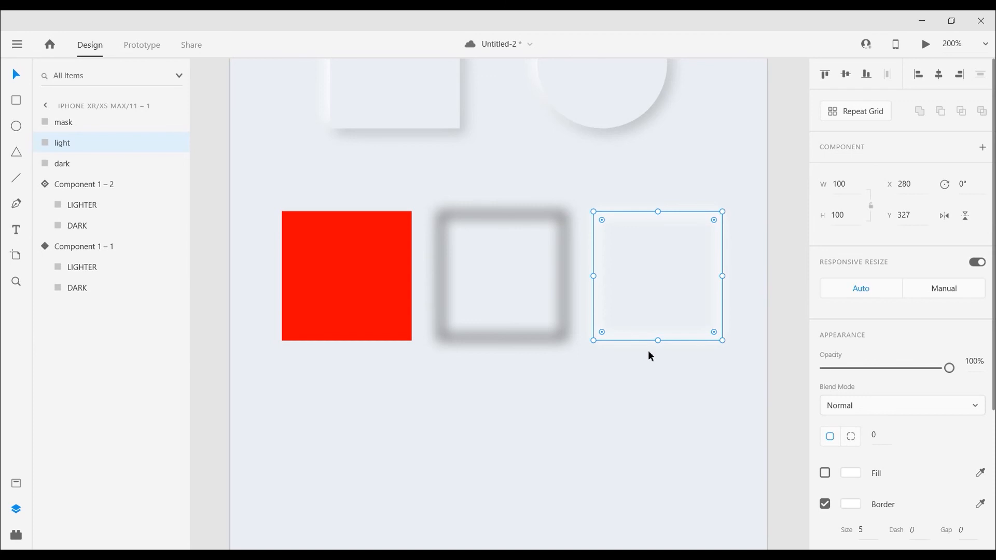
pyautogui.hotkey('shift', 'Left')
pyautogui.hotkey('shift', 'Left')
pyautogui.hotkey('shift', 'Left')
pyautogui.hotkey('shift', 'Left')
pyautogui.hotkey('shift', 'Left')
pyautogui.hotkey('shift', 'Left')
pyautogui.hotkey('shift', 'Left')
pyautogui.hotkey('shift', 'Left')
pyautogui.hotkey('shift', 'Left')
pyautogui.hotkey('shift', 'Left')
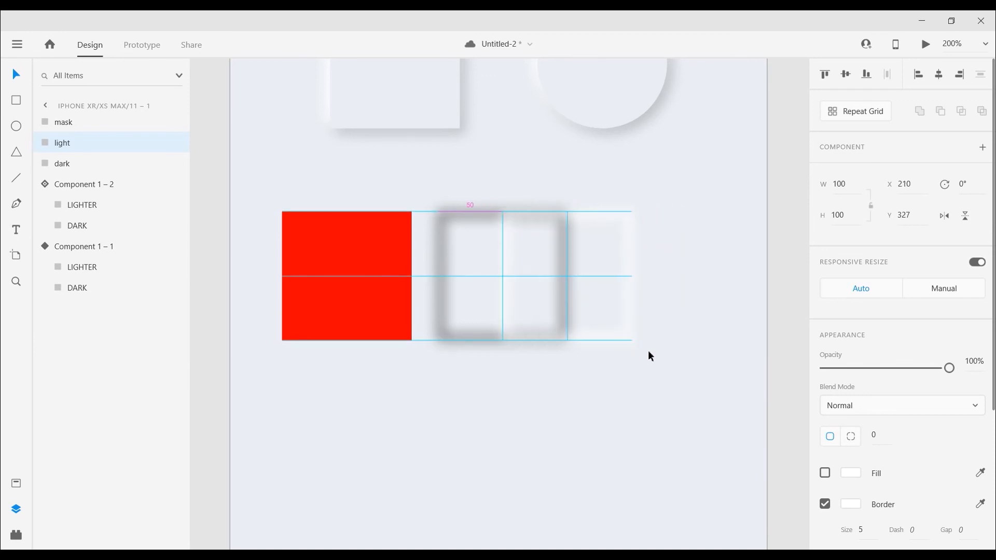
pyautogui.hotkey('shift', 'Left')
pyautogui.hotkey('shift', 'Left')
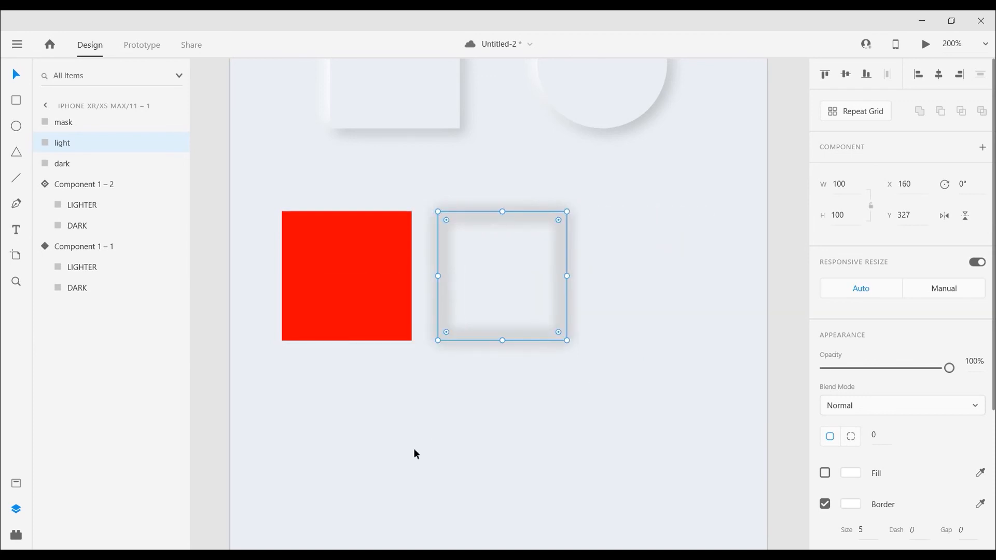
# - Move the red mask square horizontally to X 160 so it covers the light and dark squares
pyautogui.click(382, 310)
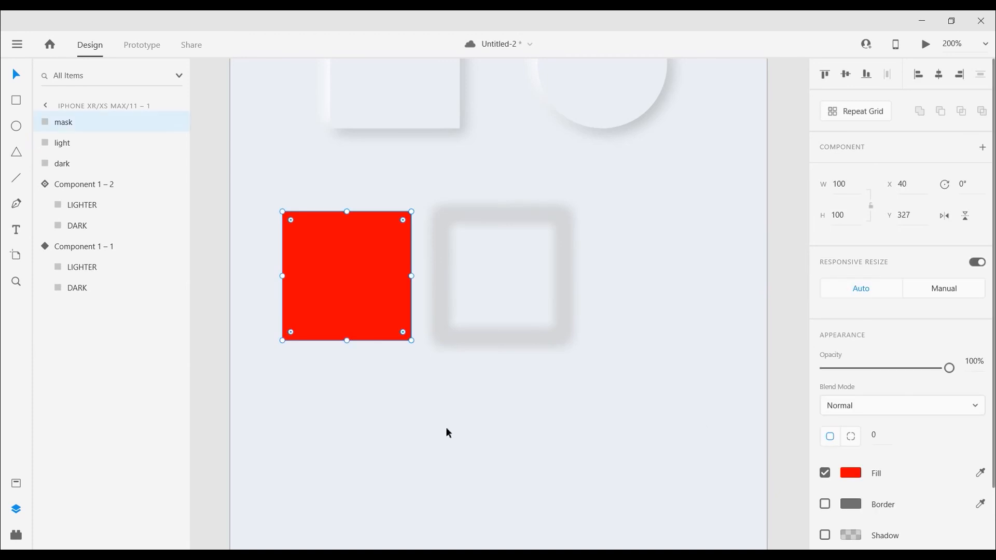
pyautogui.hotkey('shift', 'Right')
pyautogui.hotkey('shift', 'Right')
pyautogui.hotkey('shift', 'Right')
pyautogui.hotkey('shift', 'Right')
pyautogui.hotkey('shift', 'Right')
pyautogui.hotkey('shift', 'Right')
pyautogui.hotkey('shift', 'Right')
pyautogui.hotkey('shift', 'Right')
pyautogui.hotkey('shift', 'Right')
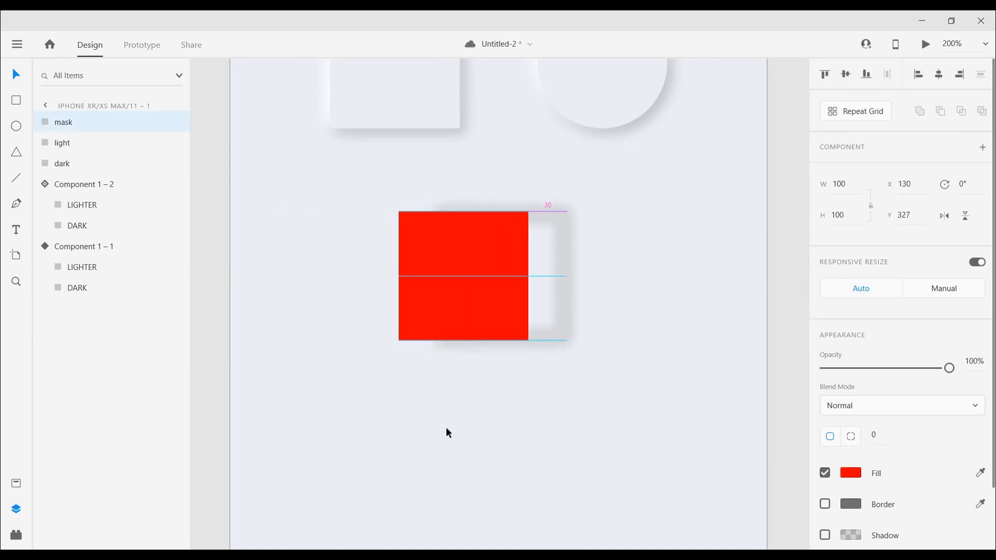
pyautogui.hotkey('shift', 'Right')
pyautogui.hotkey('shift', 'Right')
pyautogui.hotkey('shift', 'Right')
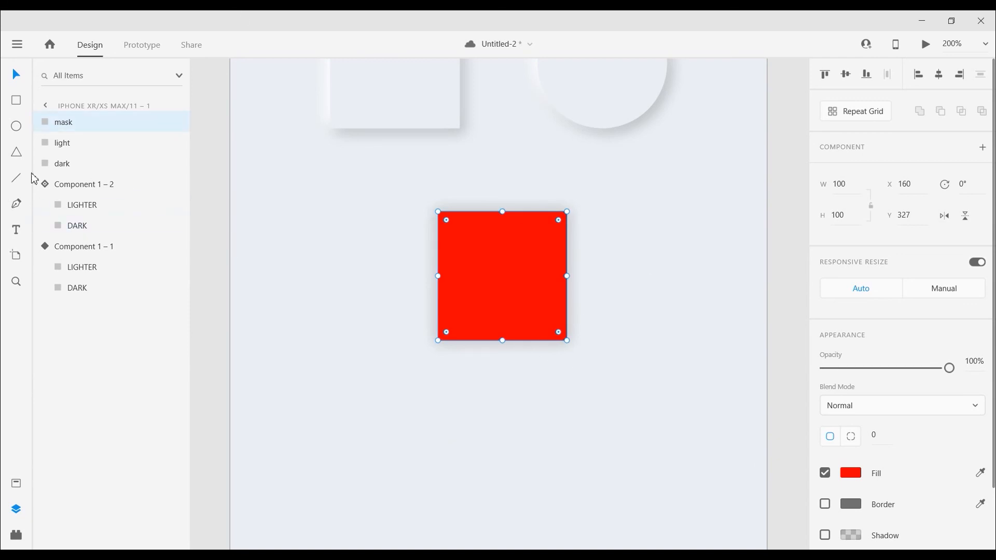
# - Resize the dark square to a width and height of 120
pyautogui.click(76, 173)
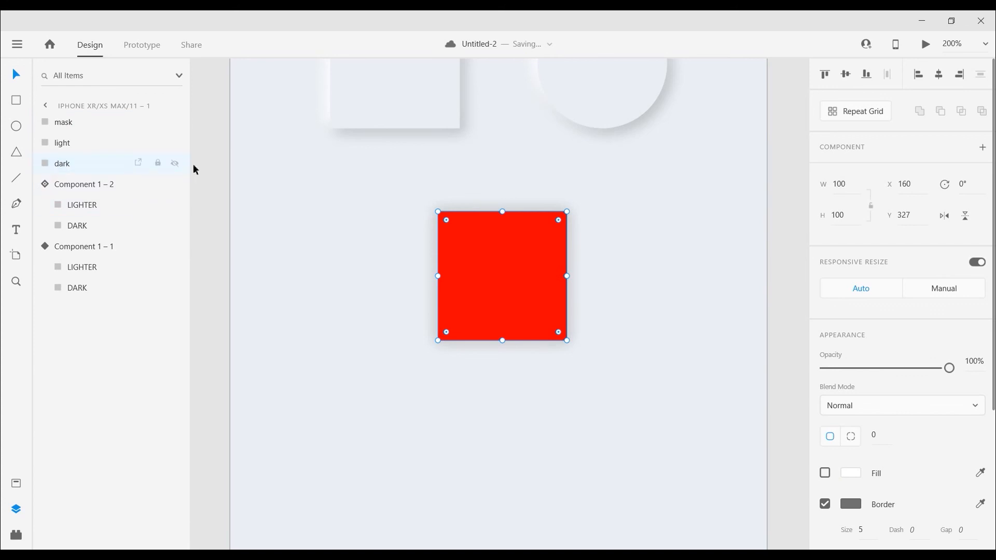
pyautogui.click(852, 221)
pyautogui.write('120')
pyautogui.press('Return')
pyautogui.click(852, 184)
pyautogui.write('120')
pyautogui.press('Return')
# - Resize the light square to a width and height of 120
pyautogui.click(59, 142)
pyautogui.click(852, 184)
pyautogui.write('120')
pyautogui.press('Return')
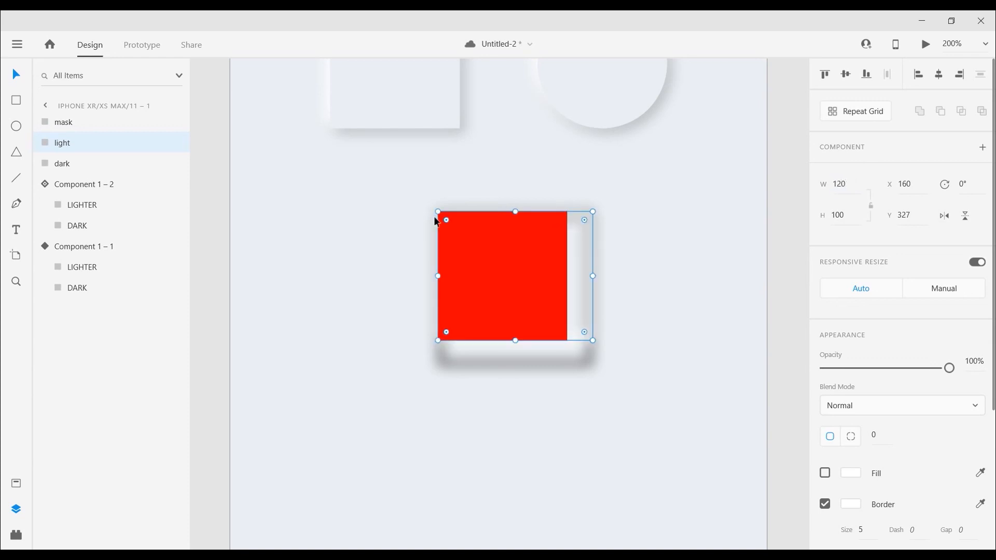
pyautogui.click(851, 214)
pyautogui.write('120')
pyautogui.press('Return')
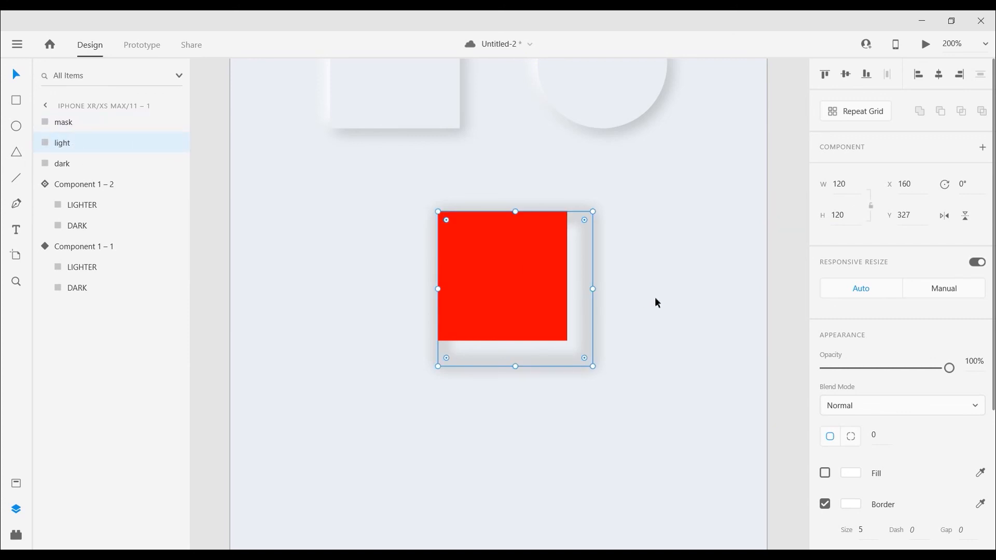
# - Shift the light square 20 up and 20 to the left, to X 140, Y 307, and deselect it
pyautogui.hotkey('shift', 'Up')
pyautogui.hotkey('shift', 'Up')
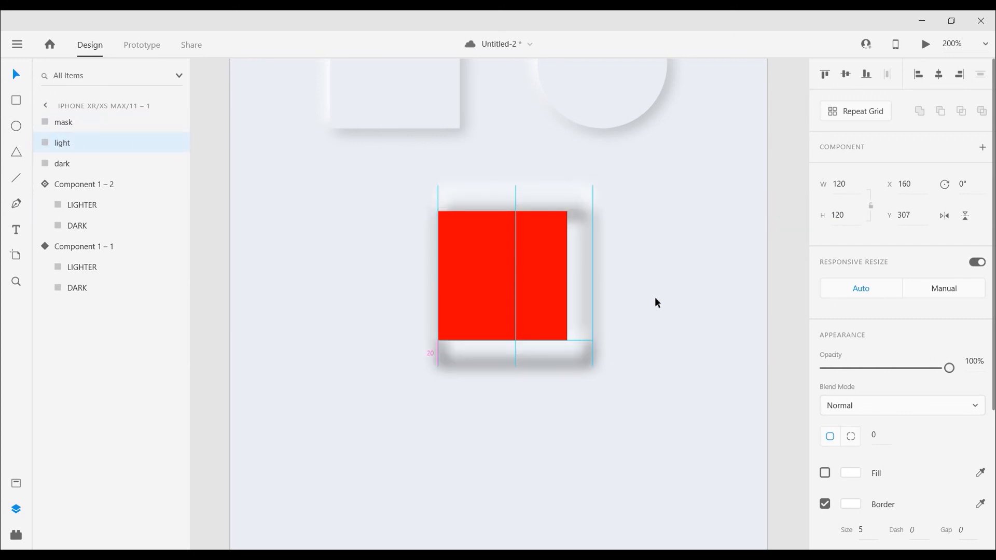
pyautogui.hotkey('shift', 'Left')
pyautogui.hotkey('shift', 'Left')
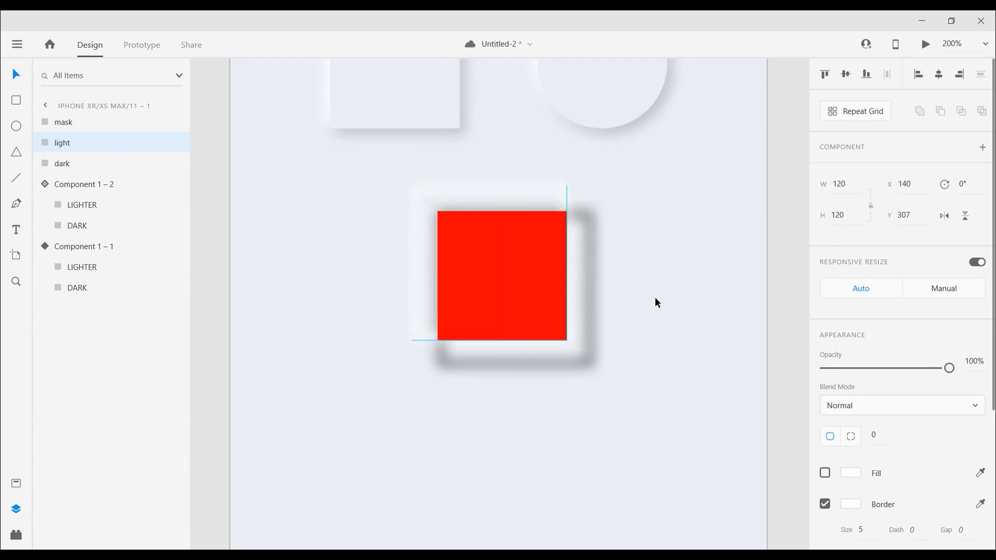
pyautogui.click(655, 298)
# - Select the mask, light and dark squares together and apply Mask with Shape
pyautogui.moveTo(386, 180); pyautogui.dragTo(674, 409)
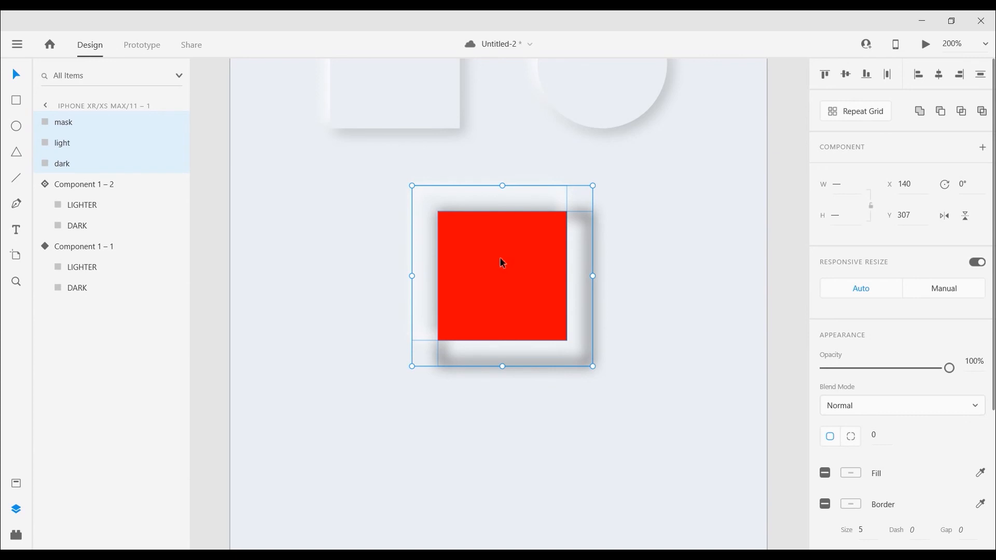
pyautogui.rightClick(500, 258)
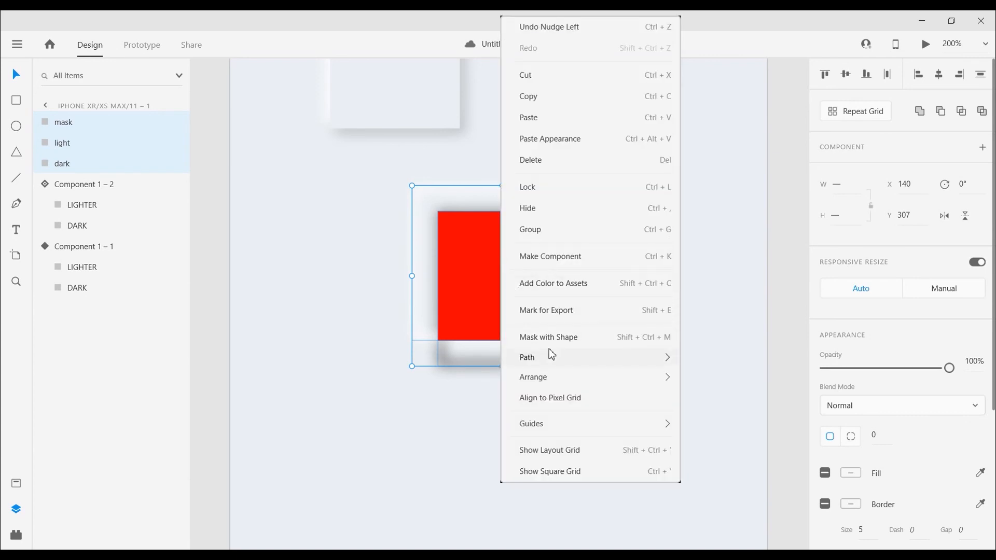
pyautogui.click(611, 346)
pyautogui.click(653, 306)
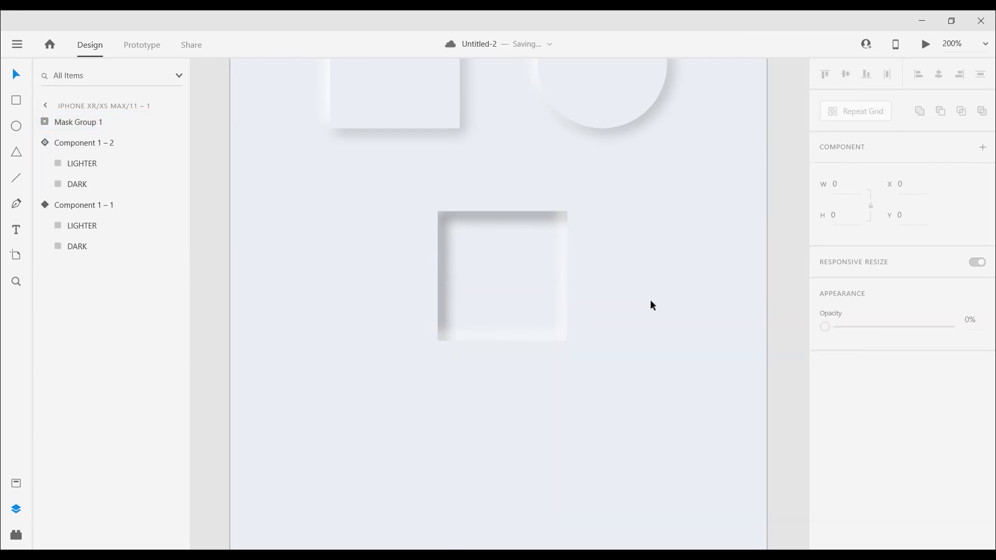
# - Move the masked inset square to X 77, Y 318, directly below the raised square
pyautogui.click(437, 240)
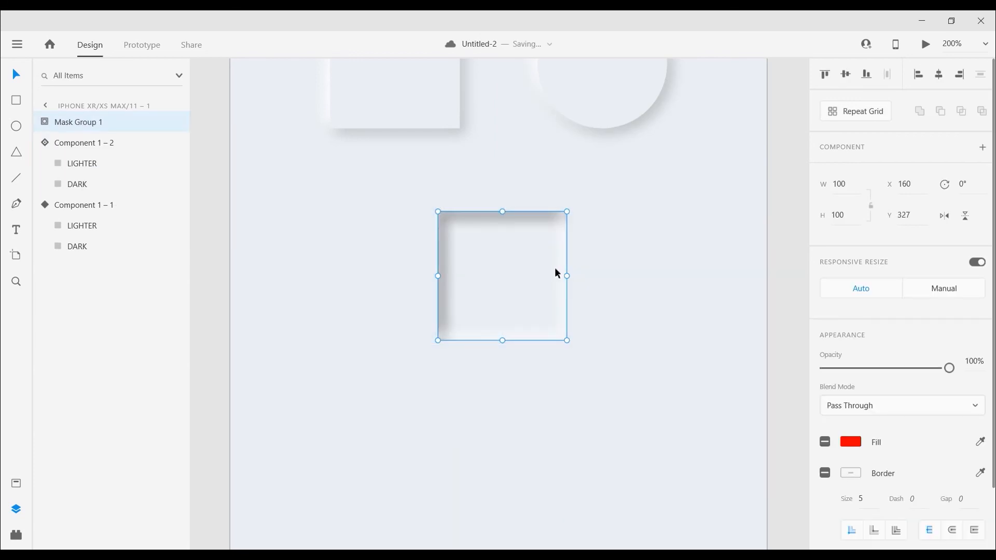
pyautogui.moveTo(562, 255); pyautogui.dragTo(455, 243)
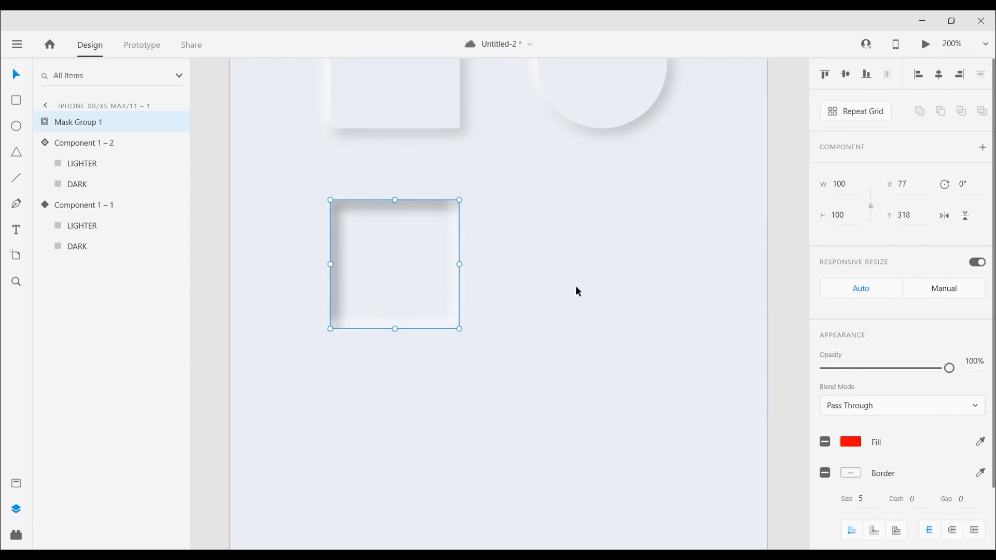
pyautogui.click(566, 294)
# - Convert the inset square's mask group into a component
pyautogui.hotkey('ctrl', 'shift', '+')
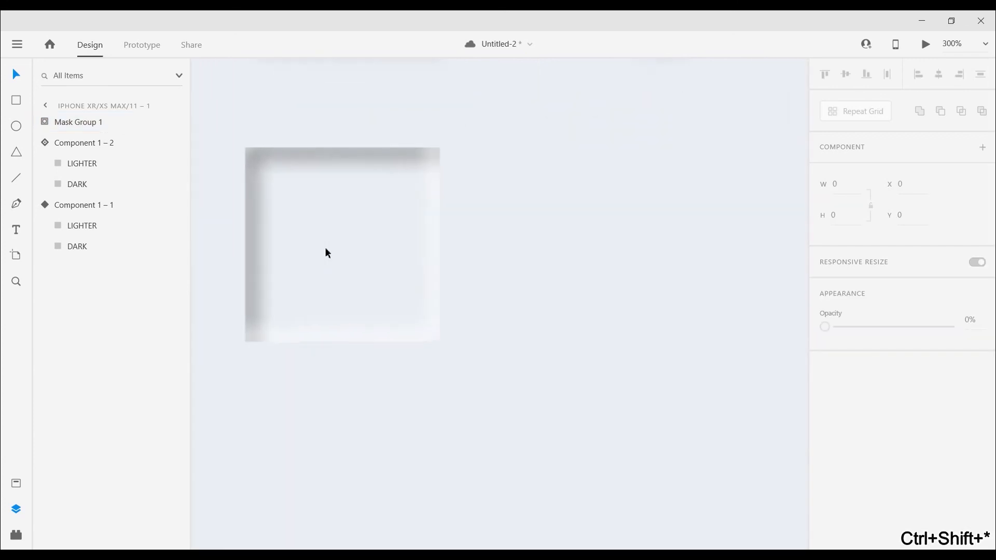
pyautogui.moveTo(285, 167); pyautogui.dragTo(351, 300)
pyautogui.hotkey('ctrl', 'shift', '-')
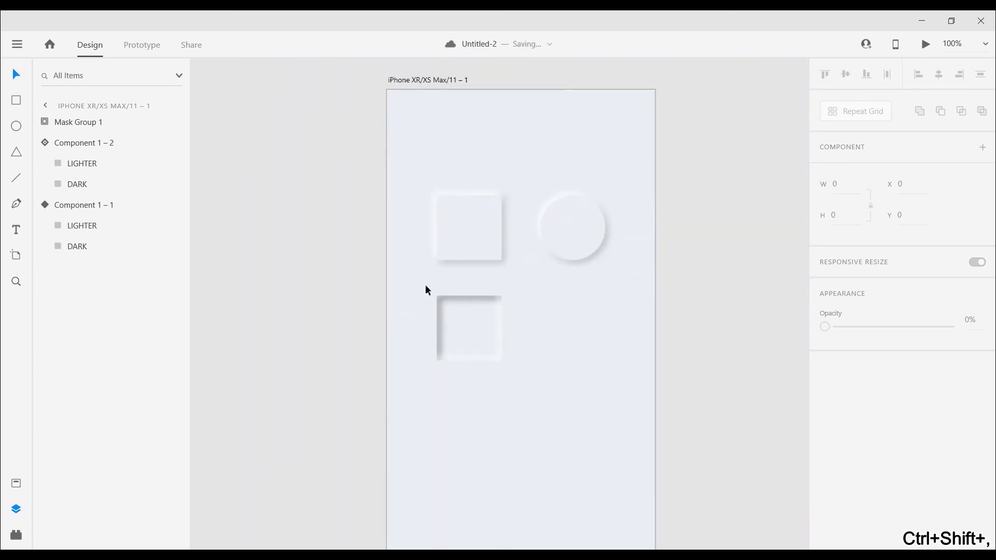
pyautogui.moveTo(425, 286); pyautogui.dragTo(579, 378)
pyautogui.rightClick(500, 317)
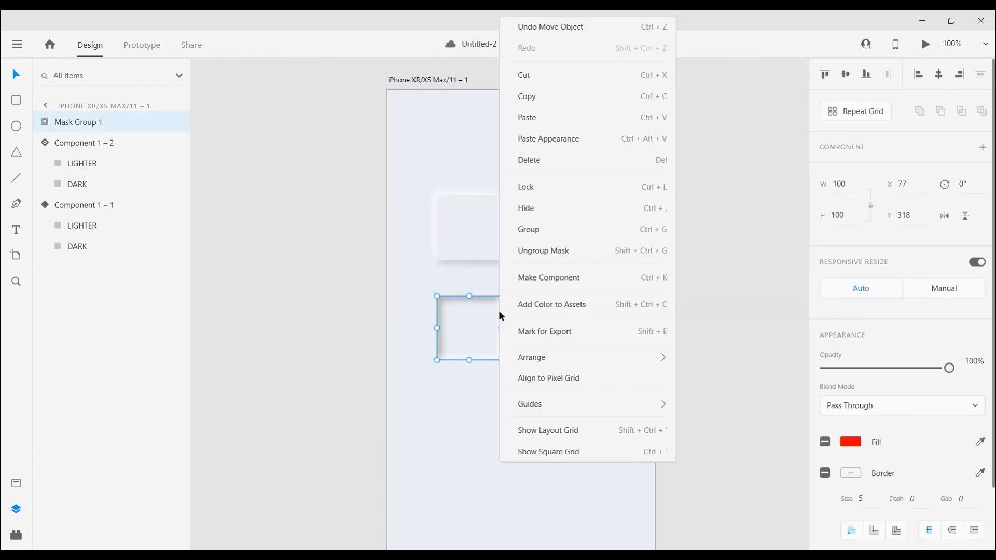
pyautogui.click(539, 280)
# - Duplicate the inset square component and move the copy horizontally to X 237, below the raised circle
pyautogui.hotkey('ctrl', 'd')
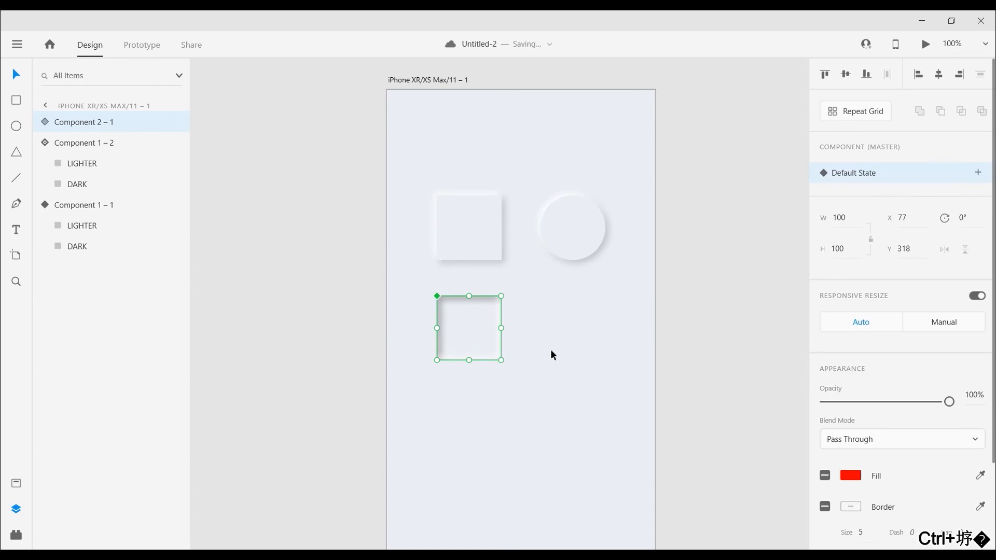
pyautogui.hotkey('shift', 'Right')
pyautogui.hotkey('shift', 'Right')
pyautogui.hotkey('shift', 'Right')
pyautogui.hotkey('shift', 'Right')
pyautogui.hotkey('shift', 'Right')
pyautogui.hotkey('shift', 'Right')
pyautogui.hotkey('shift', 'Right')
pyautogui.hotkey('shift', 'Right')
pyautogui.hotkey('shift', 'Right')
pyautogui.hotkey('shift', 'Right')
pyautogui.hotkey('shift', 'Right')
pyautogui.hotkey('shift', 'Right')
pyautogui.hotkey('shift', 'Right')
pyautogui.hotkey('shift', 'Right')
pyautogui.hotkey('shift', 'Right')
pyautogui.hotkey('shift', 'Right')
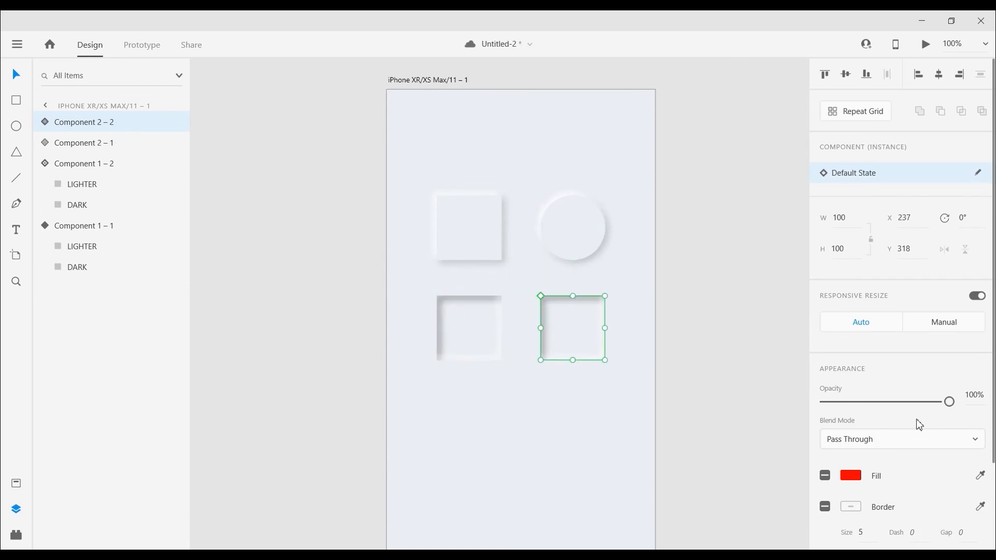
# - Raise the corner radius of the mask, light and dark layers inside the copied inset component to make it a circle
pyautogui.click(45, 122)
pyautogui.doubleClick(71, 145)
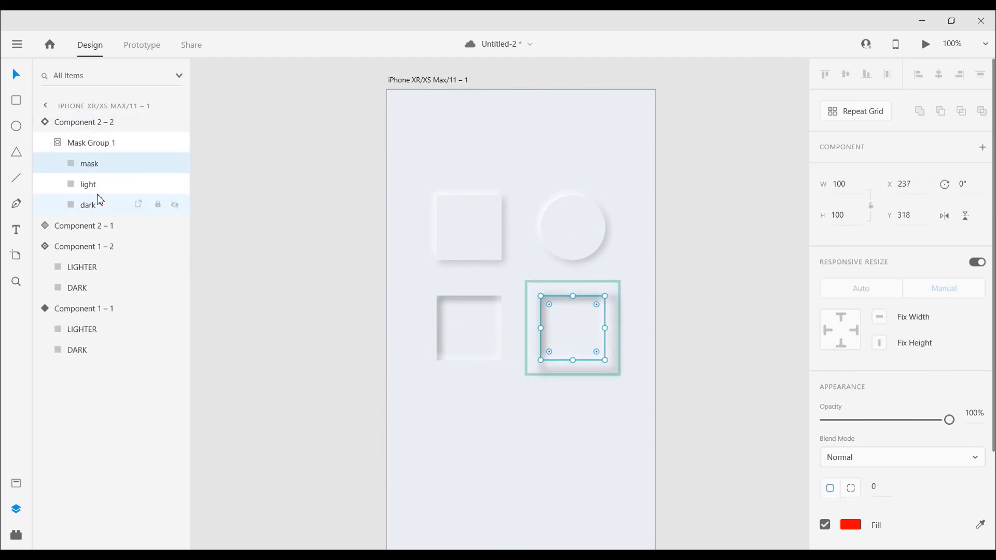
pyautogui.keyDown('shift'); pyautogui.click(95, 191); pyautogui.keyUp('shift')
pyautogui.keyDown('shift'); pyautogui.click(93, 205); pyautogui.keyUp('shift')
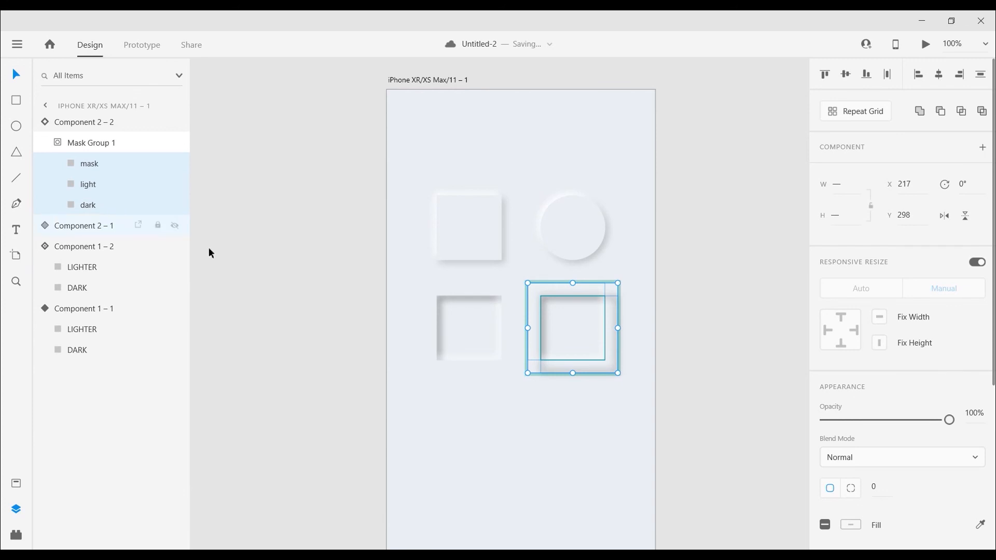
pyautogui.scroll(-5, 960, 379)
pyautogui.click(882, 243)
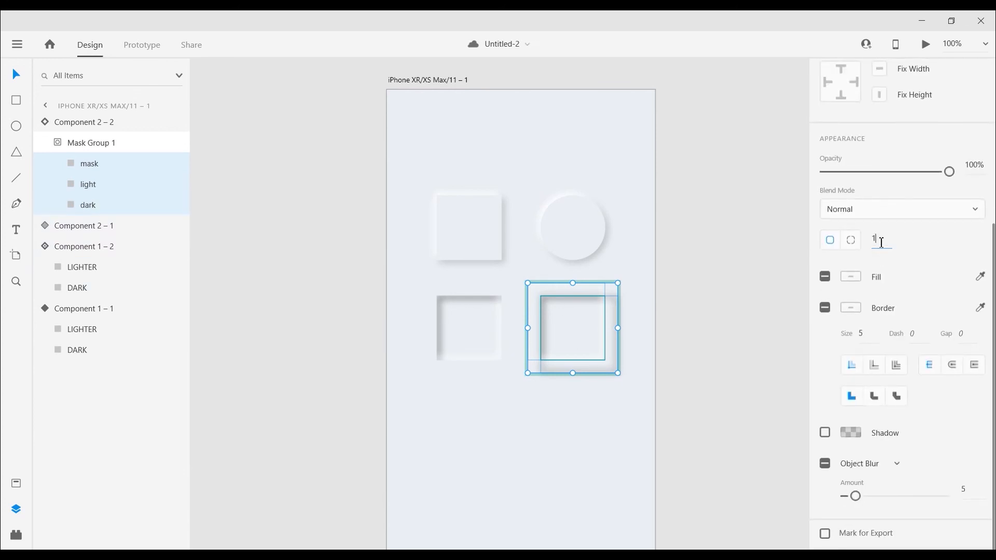
pyautogui.press('Return')
pyautogui.click(685, 318)
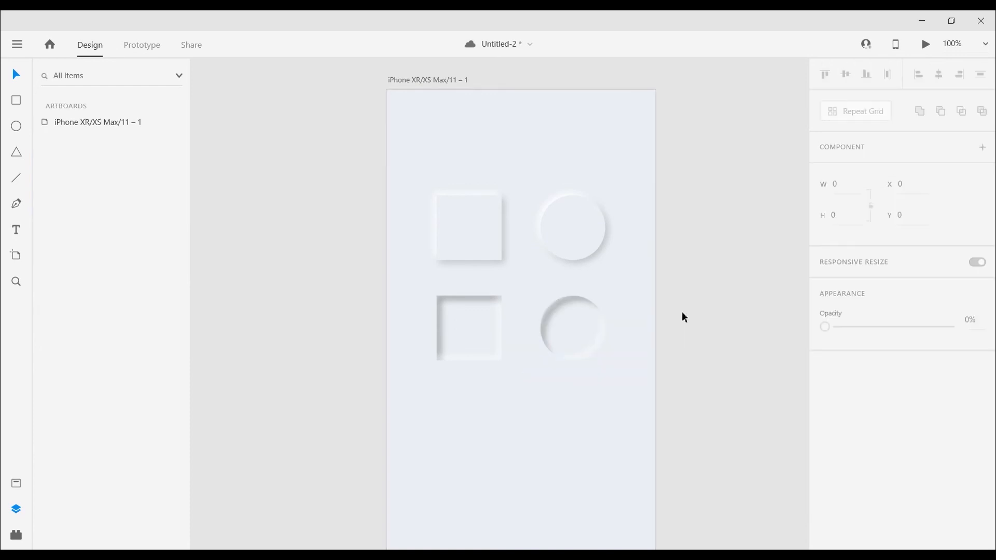
# - Examine the raised and inset shapes up close, and switch to Chrome to look through the neumorphic app examples on the Abduzeedo page
pyautogui.hotkey('ctrl', 'shift', '*')
pyautogui.moveTo(668, 318); pyautogui.dragTo(564, 349)
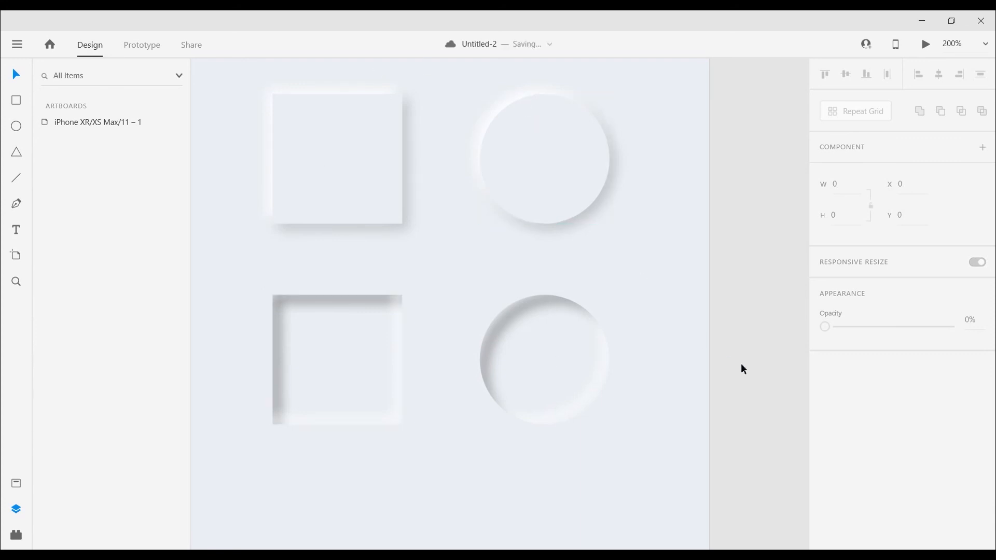
pyautogui.moveTo(380, 231)
pyautogui.mouseDown()
pyautogui.moveTo(383, 293)
pyautogui.moveTo(378, 249)
pyautogui.mouseUp()
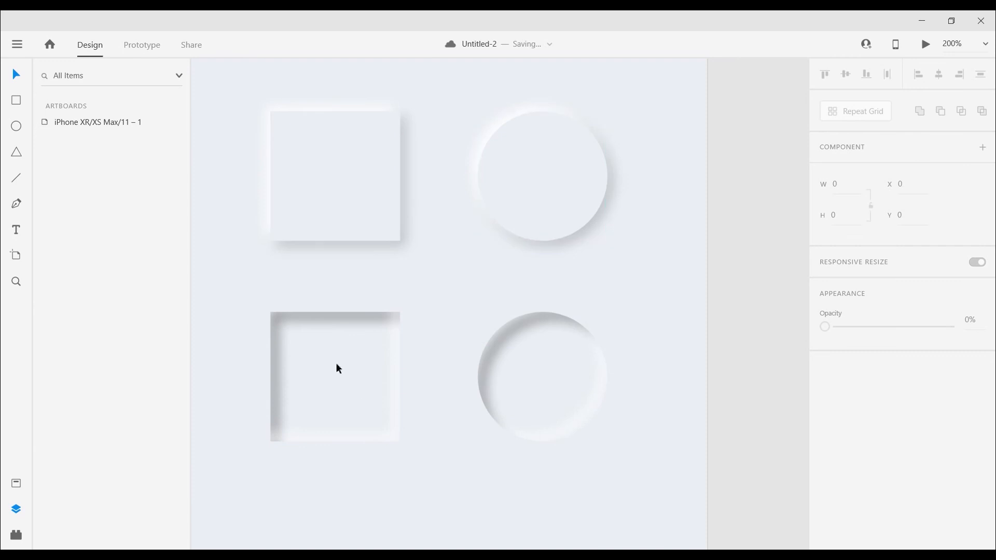
pyautogui.click(129, 553)
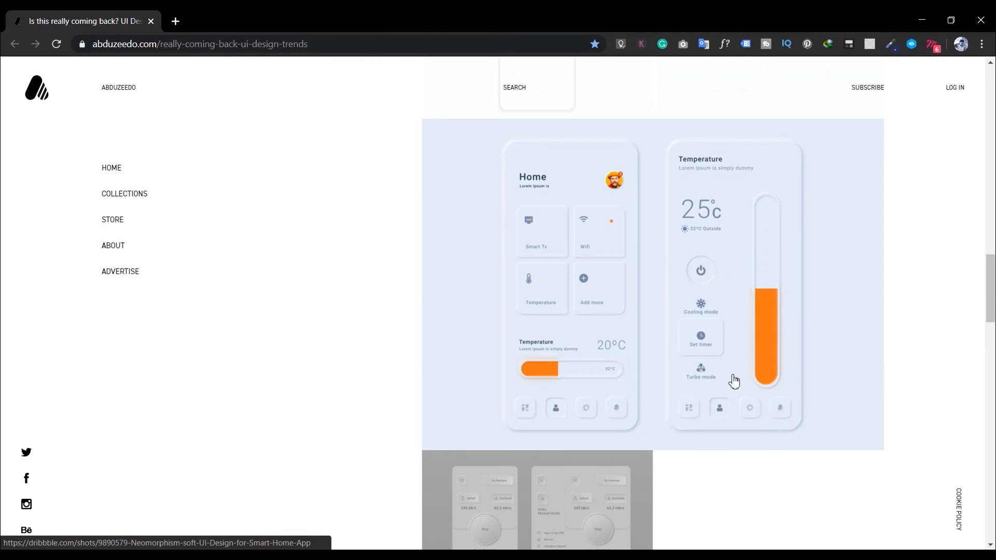
pyautogui.scroll(10, 923, 298)
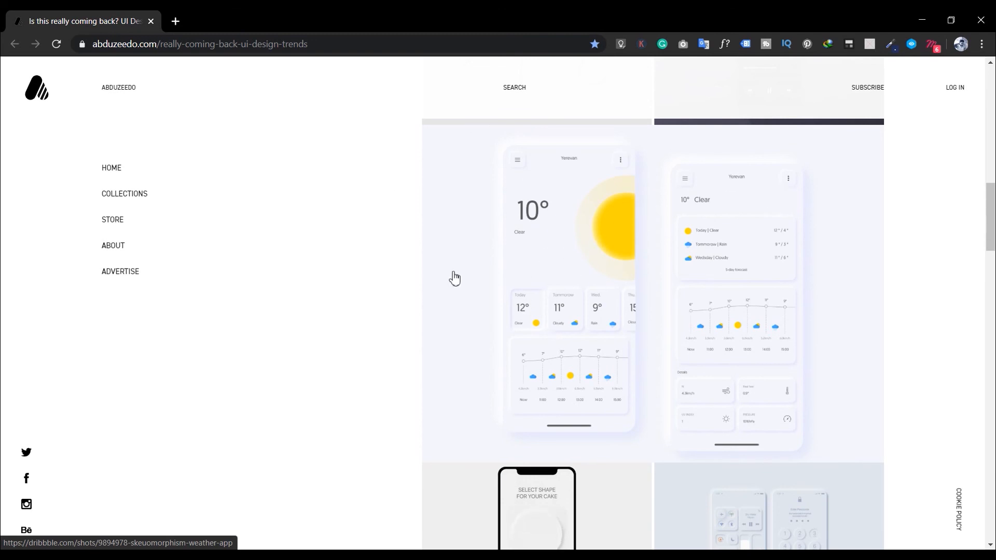
pyautogui.scroll(-7, 653, 375)
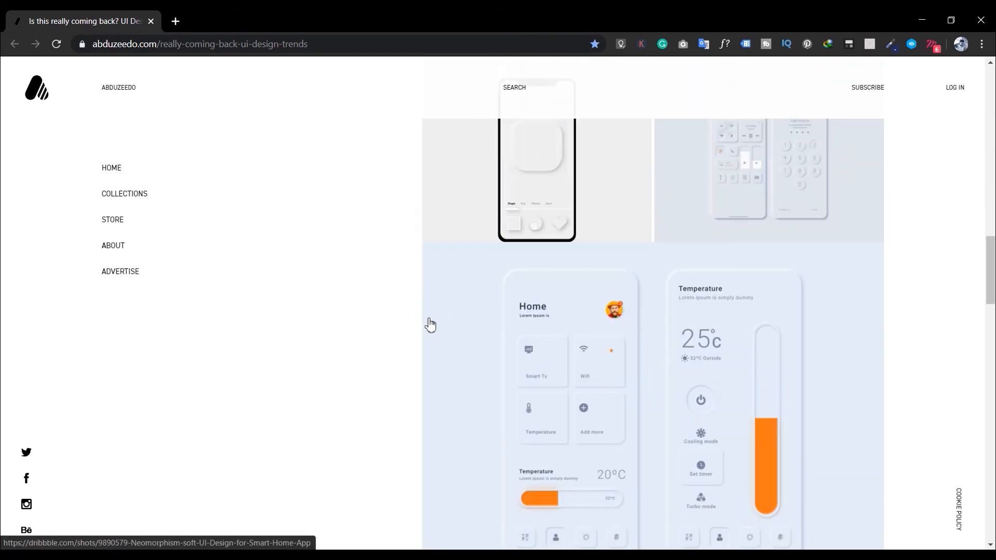